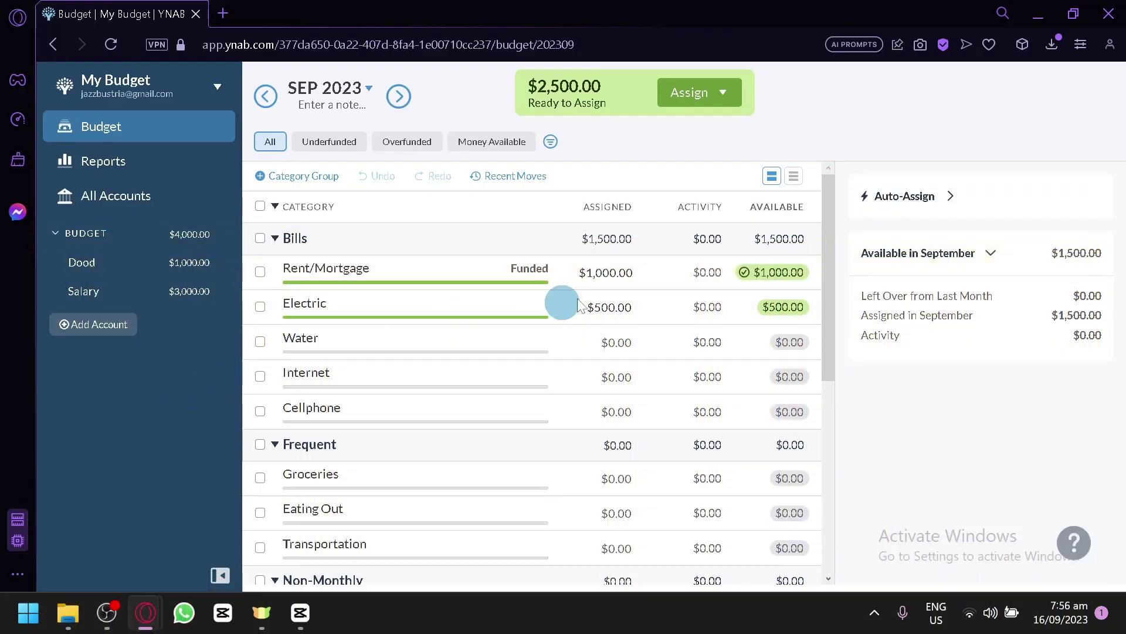
Collapse the Bills, Frequent, Non-Monthly, Goals and Quality of Life category groups
{"action": "scroll", "coordinate": [577, 302], "scroll_direction": "down", "scroll_amount": 10}
{"action": "scroll", "coordinate": [608, 294], "scroll_direction": "up", "scroll_amount": 10}
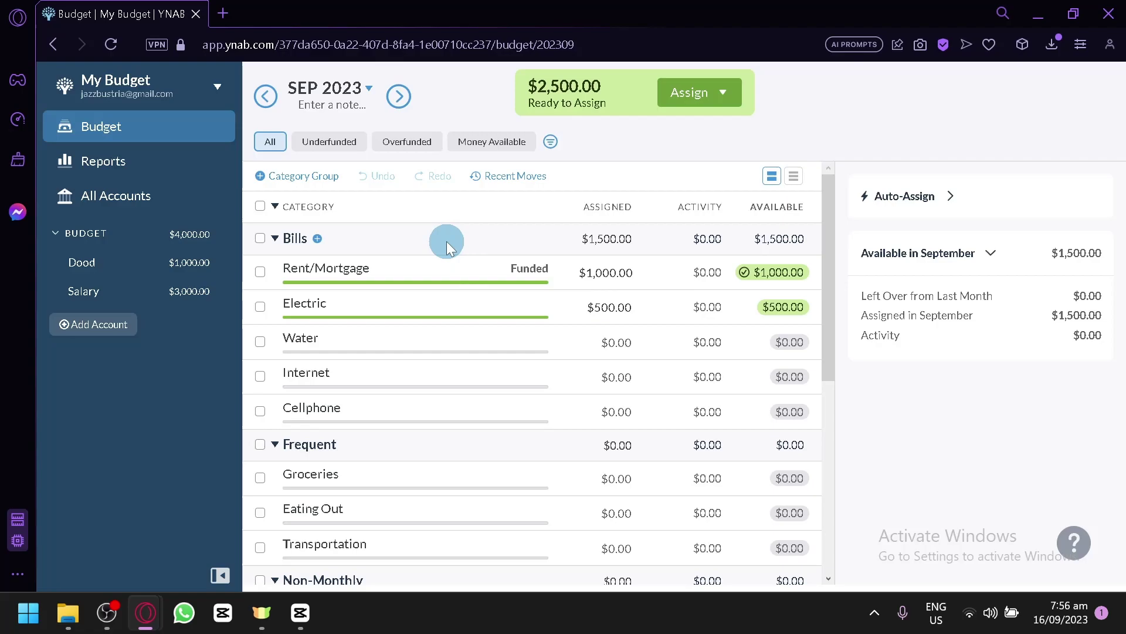
{"action": "scroll", "coordinate": [445, 241], "scroll_direction": "down", "scroll_amount": 6}
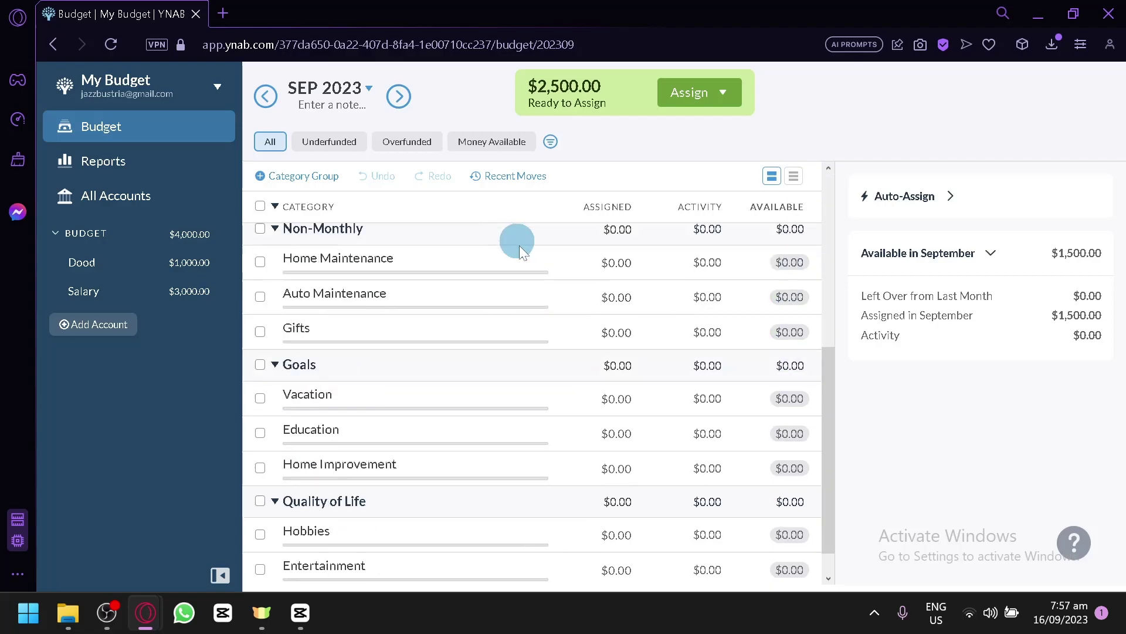
{"action": "scroll", "coordinate": [543, 312], "scroll_direction": "up", "scroll_amount": 6}
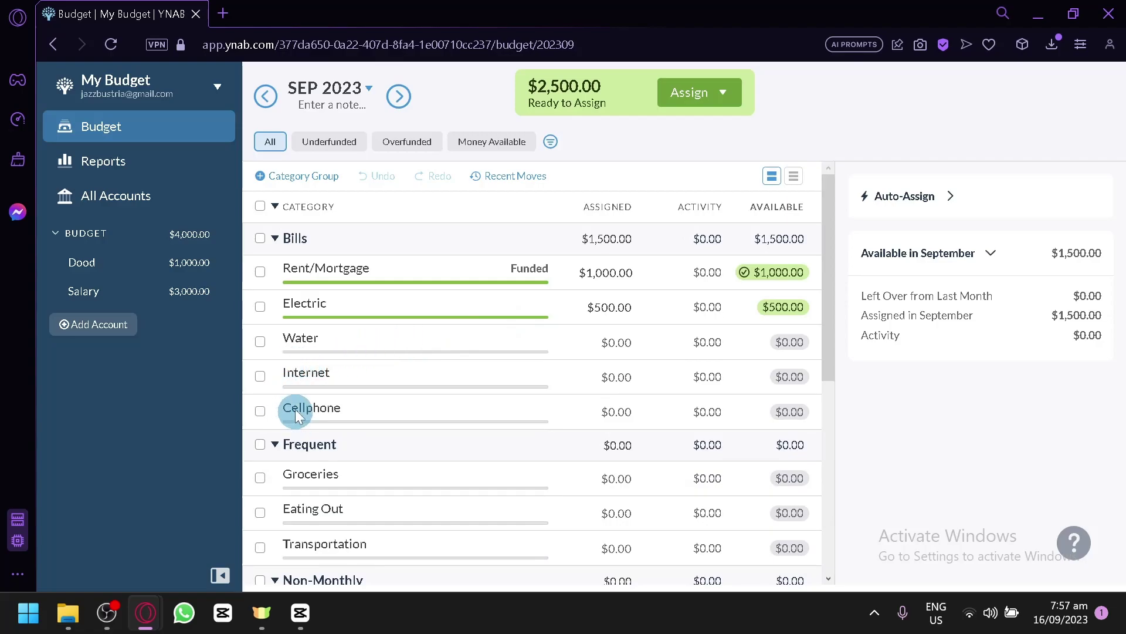
{"action": "scroll", "coordinate": [299, 405], "scroll_direction": "down", "scroll_amount": 6}
{"action": "scroll", "coordinate": [323, 396], "scroll_direction": "up", "scroll_amount": 2}
{"action": "scroll", "coordinate": [346, 399], "scroll_direction": "up", "scroll_amount": 4}
{"action": "scroll", "coordinate": [342, 374], "scroll_direction": "down", "scroll_amount": 4}
{"action": "scroll", "coordinate": [341, 380], "scroll_direction": "down", "scroll_amount": 3}
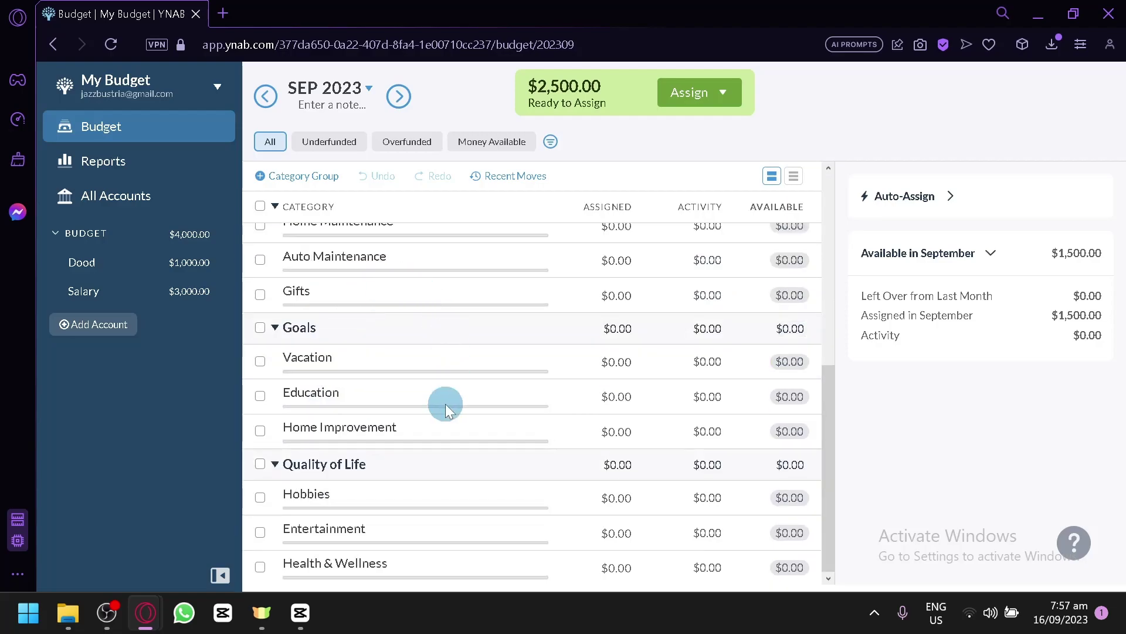
{"action": "scroll", "coordinate": [447, 392], "scroll_direction": "up", "scroll_amount": 7}
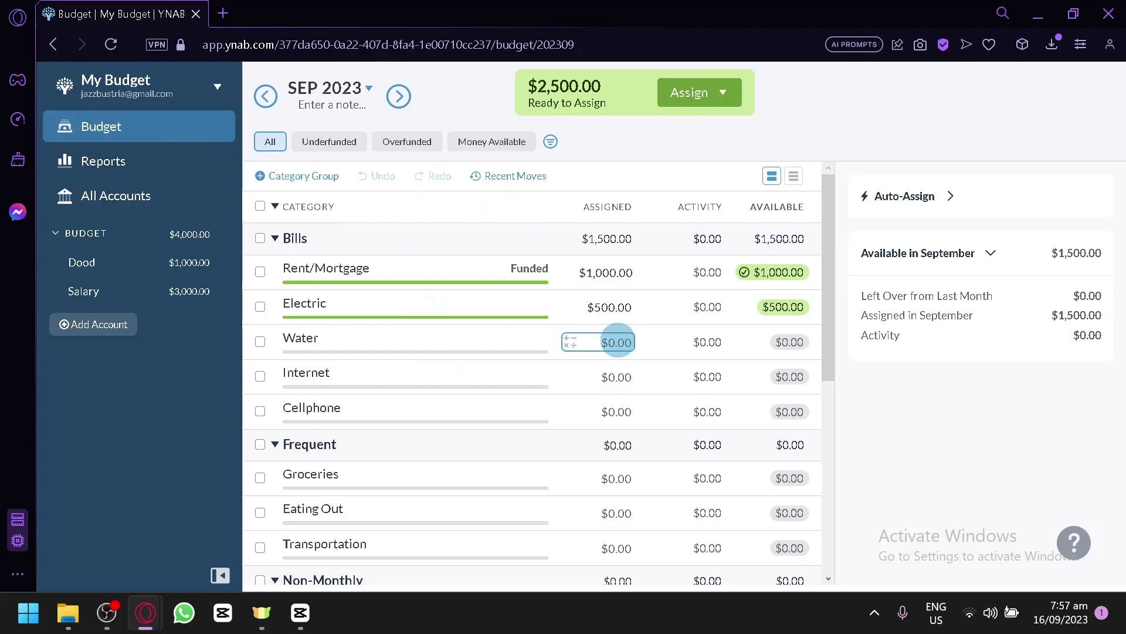
{"action": "left_click", "coordinate": [283, 242]}
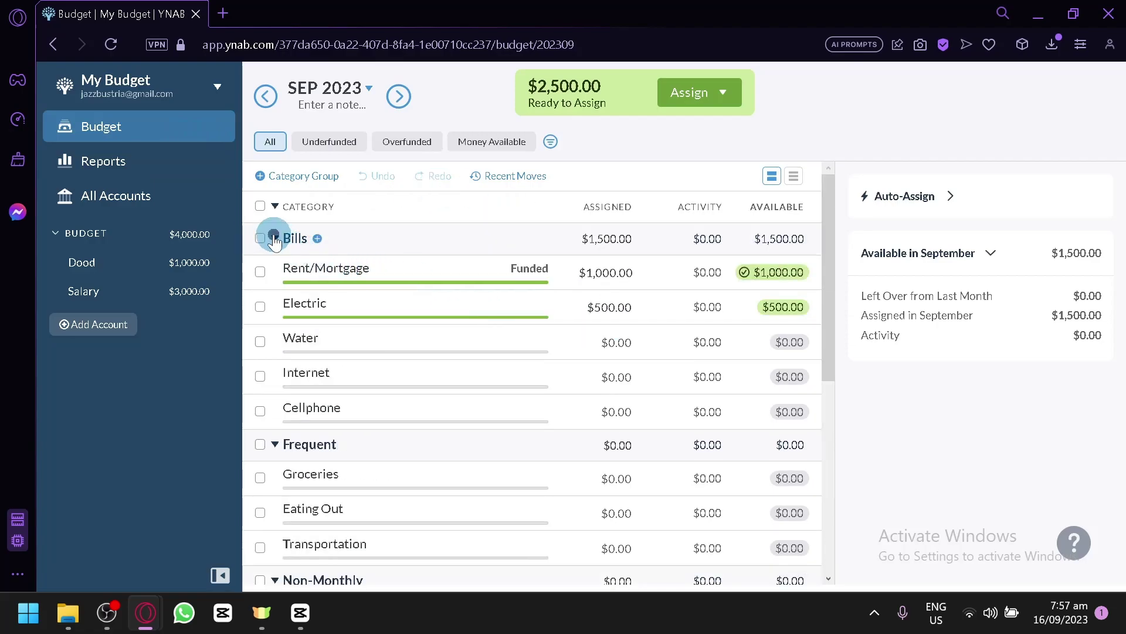
{"action": "left_click", "coordinate": [277, 280]}
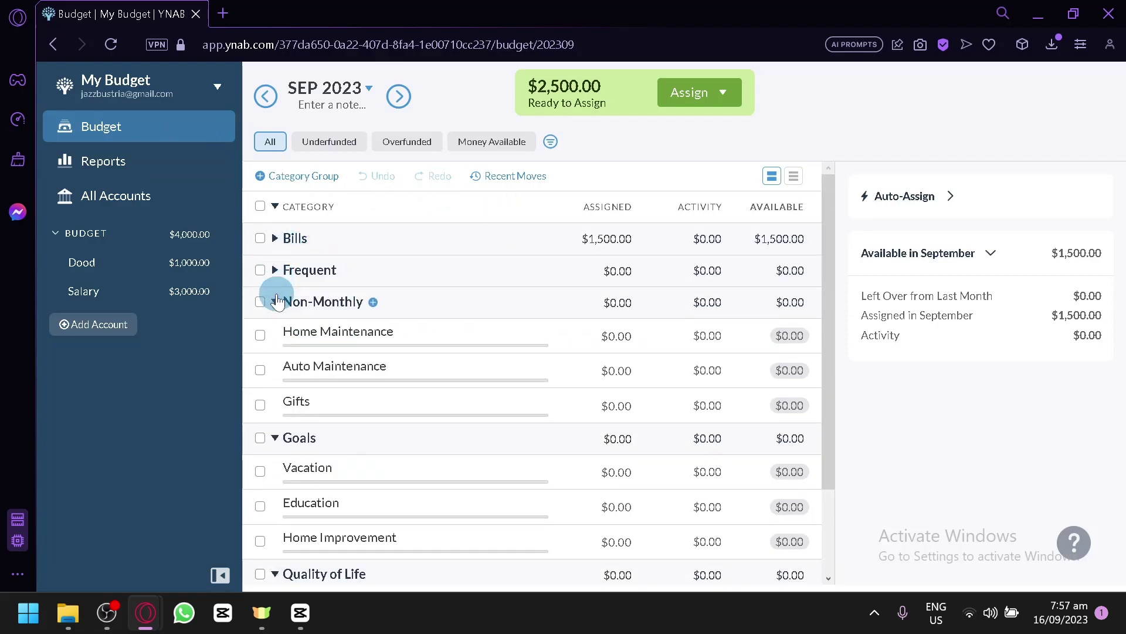
{"action": "left_click", "coordinate": [275, 299]}
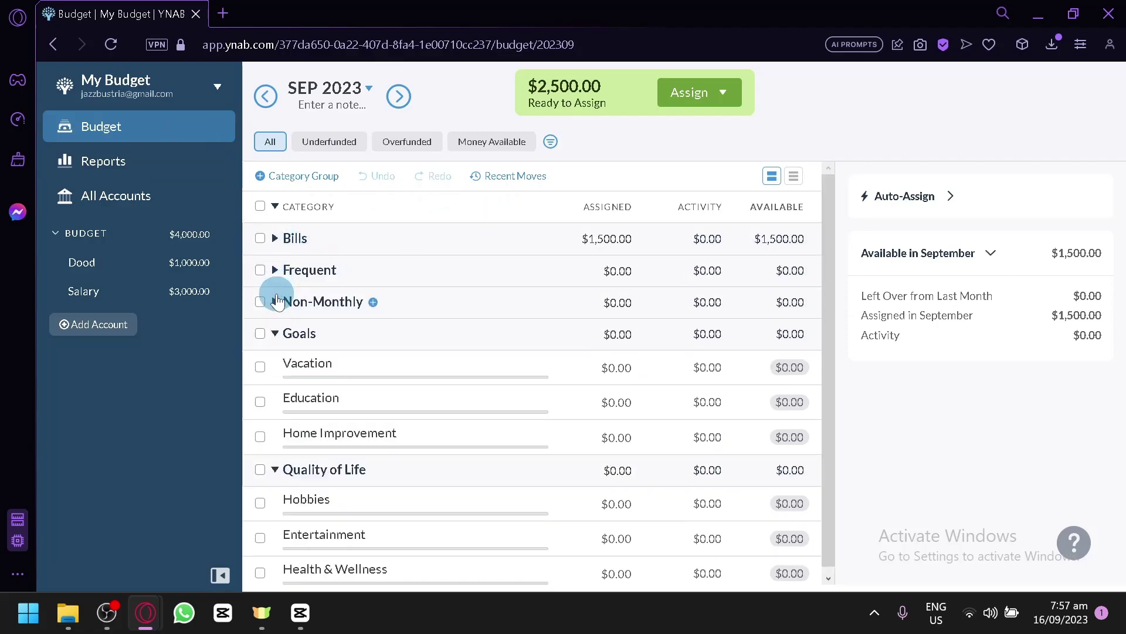
{"action": "left_click", "coordinate": [275, 365]}
{"action": "left_click", "coordinate": [469, 257]}
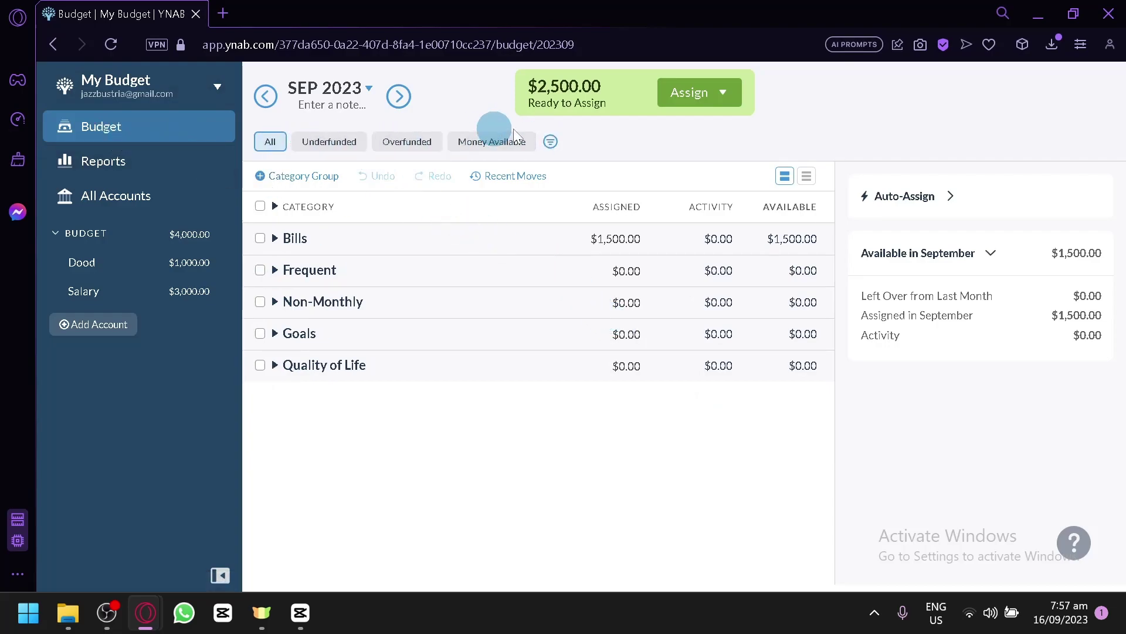
Try the Underfunded, Overfunded and Money Available filters, then return to All
{"action": "left_click", "coordinate": [327, 141]}
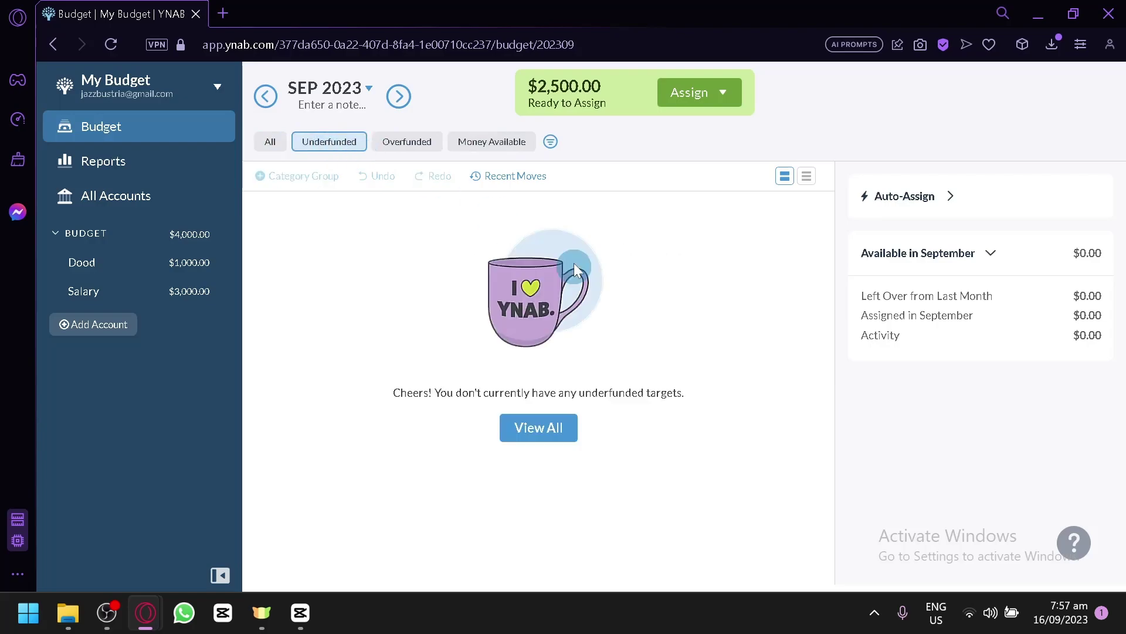
{"action": "left_click", "coordinate": [404, 142]}
{"action": "left_click", "coordinate": [464, 142]}
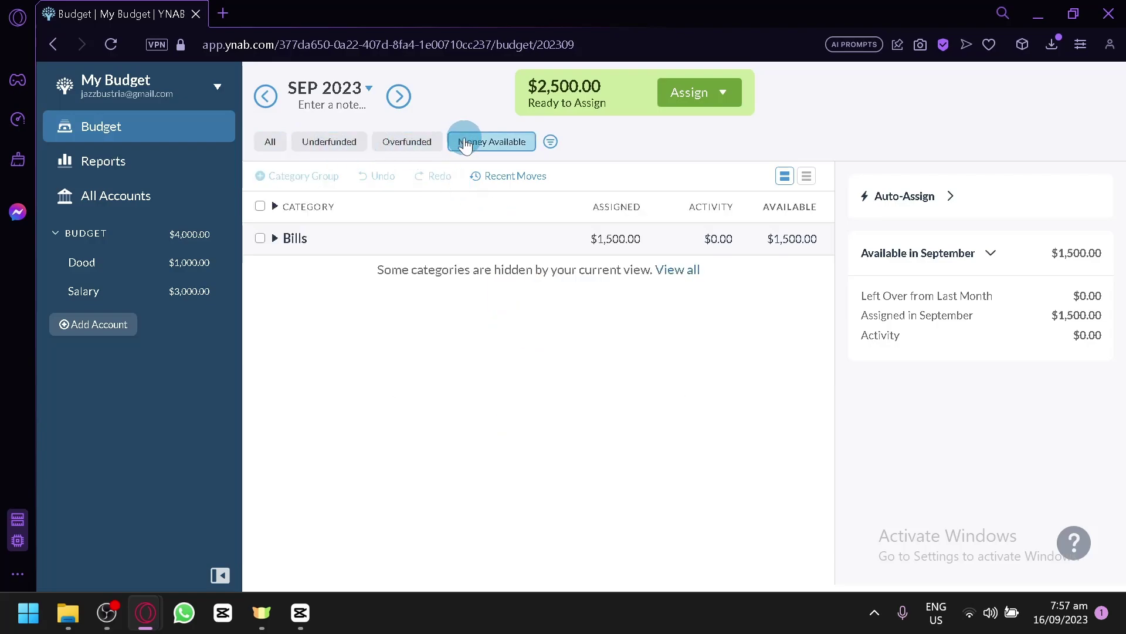
{"action": "left_click", "coordinate": [271, 144]}
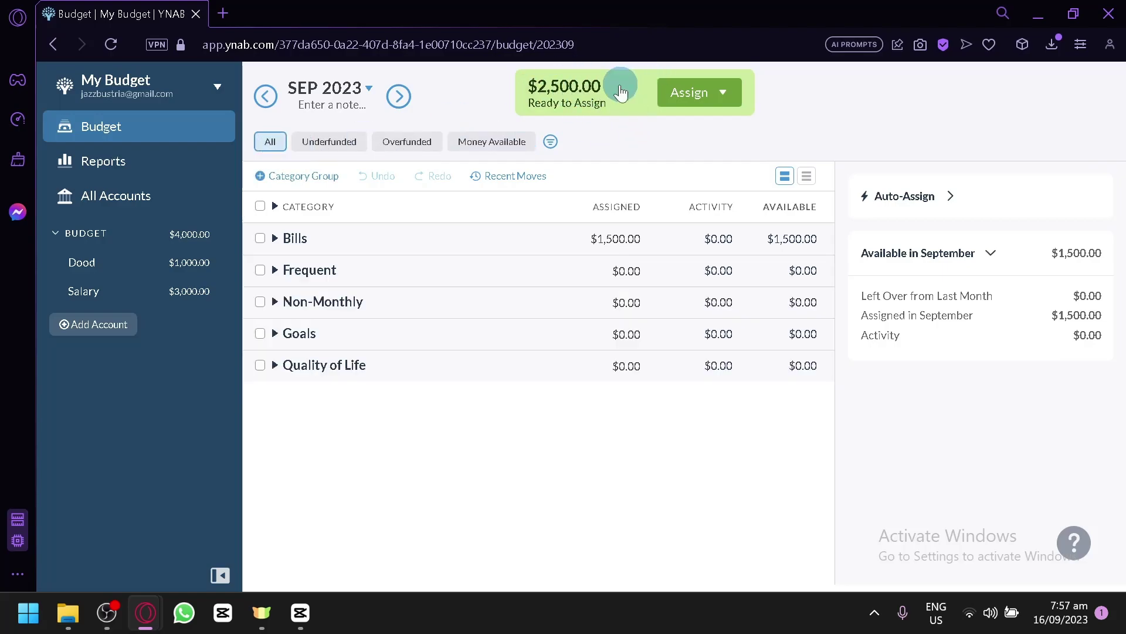
{"action": "scroll", "coordinate": [608, 103], "scroll_direction": "up", "scroll_amount": 3}
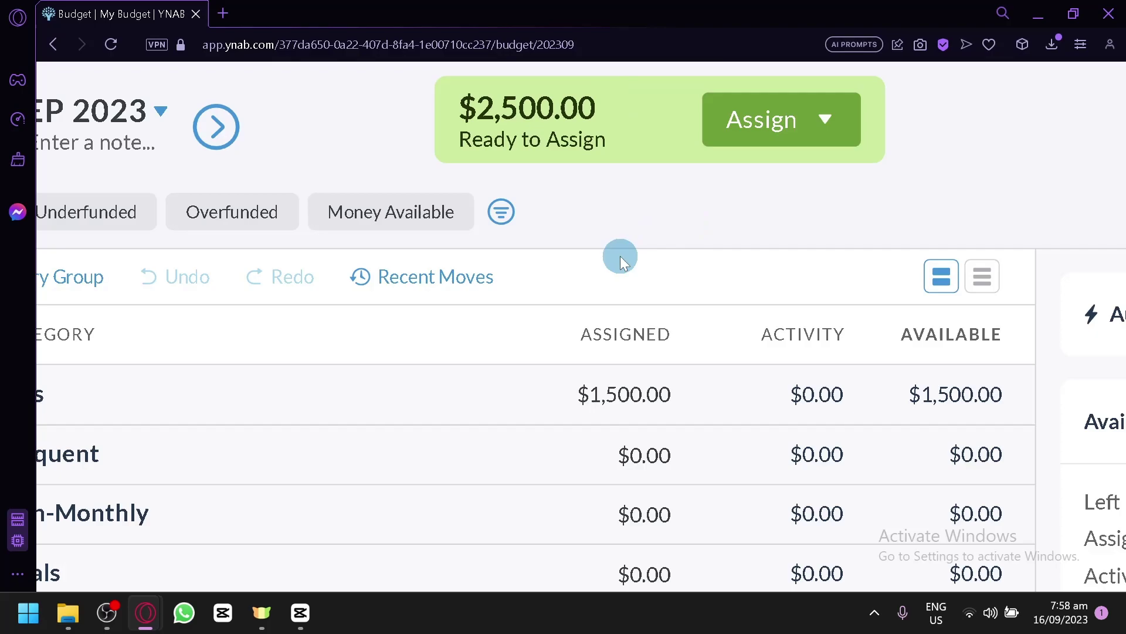
{"action": "scroll", "coordinate": [621, 256], "scroll_direction": "down", "scroll_amount": 3}
{"action": "scroll", "coordinate": [621, 256], "scroll_direction": "up", "scroll_amount": 3}
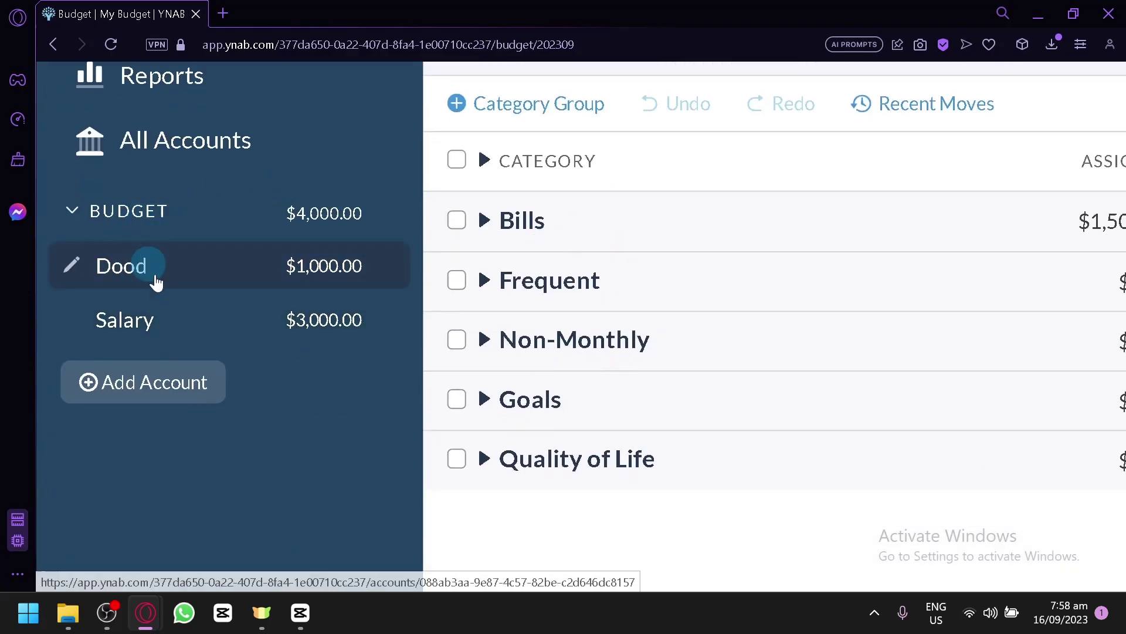
{"action": "scroll", "coordinate": [608, 361], "scroll_direction": "right", "scroll_amount": 5}
{"action": "scroll", "coordinate": [608, 361], "scroll_direction": "down", "scroll_amount": 1}
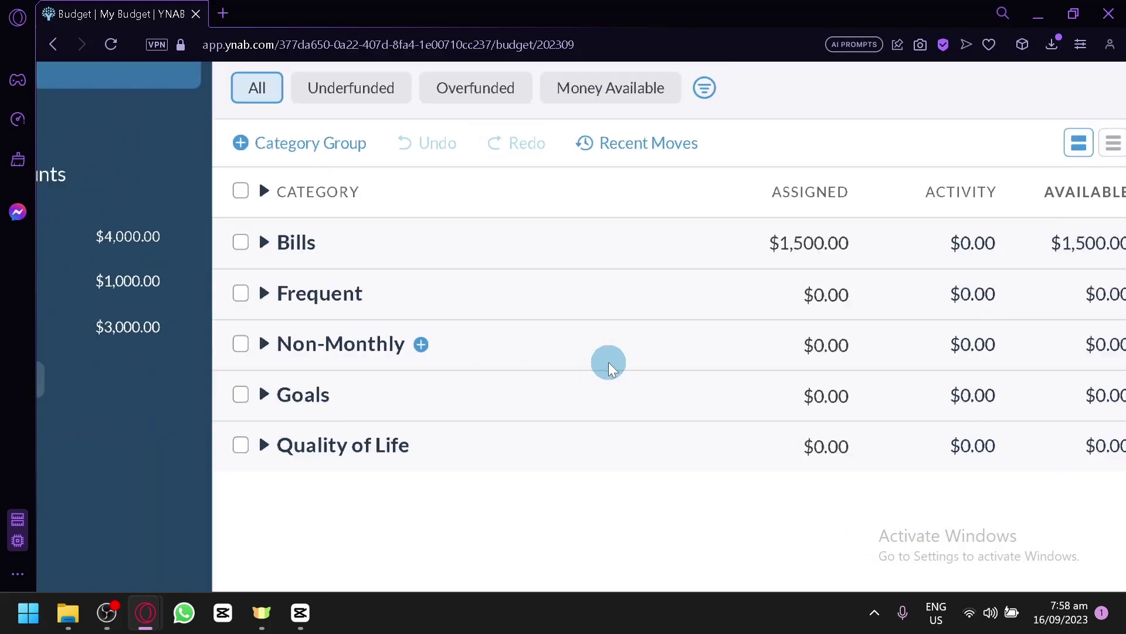
{"action": "scroll", "coordinate": [608, 362], "scroll_direction": "down", "scroll_amount": 2}
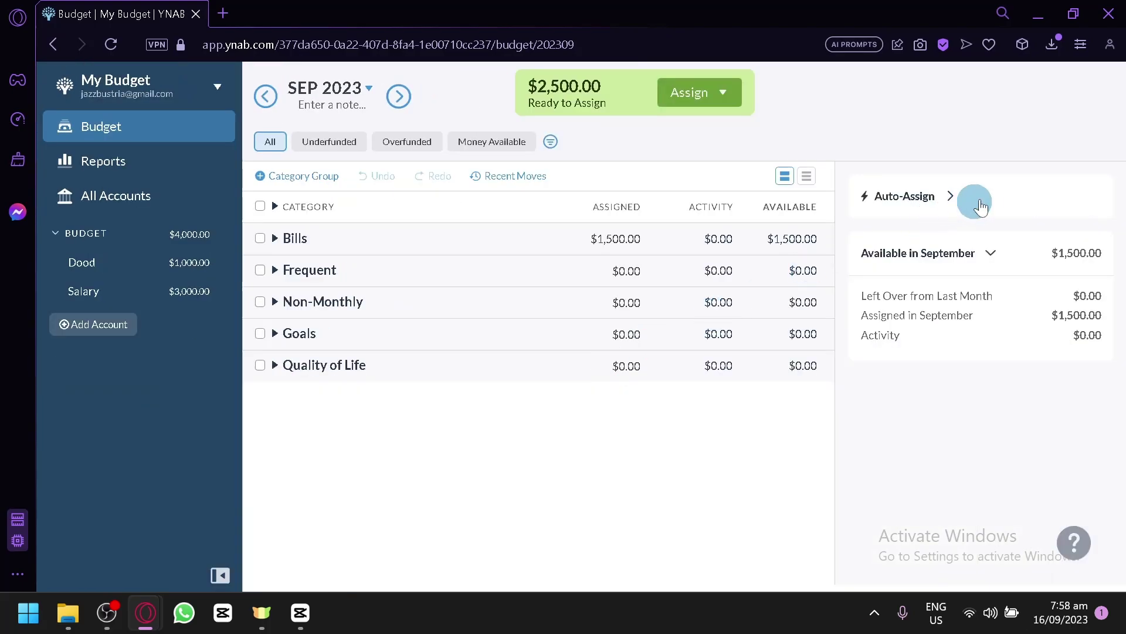
{"action": "scroll", "coordinate": [988, 204], "scroll_direction": "up", "scroll_amount": 3}
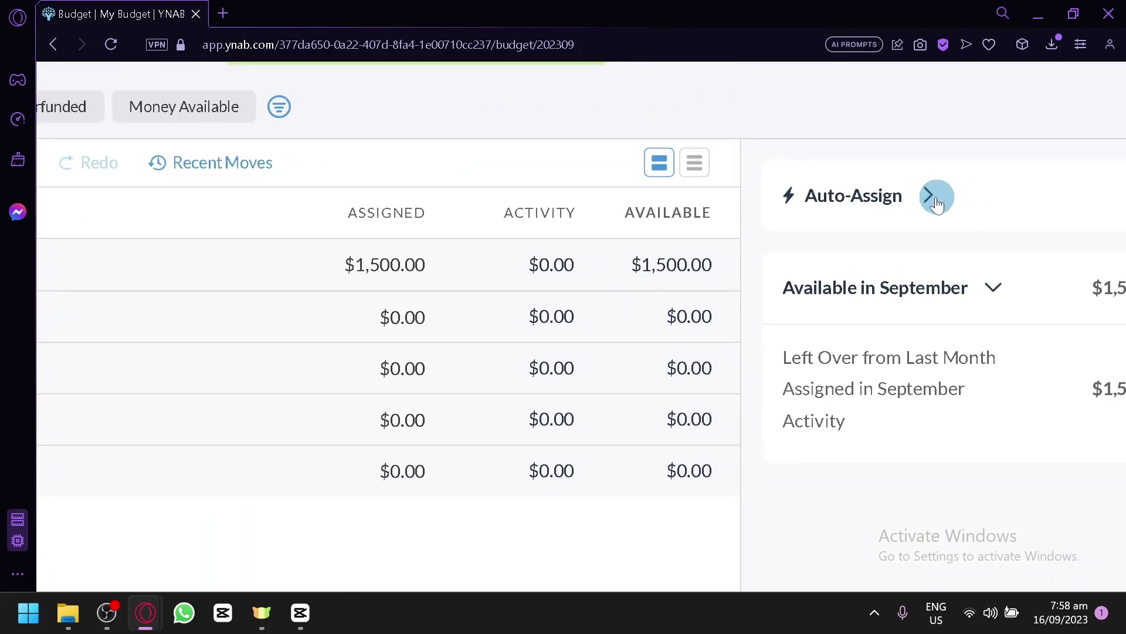
{"action": "left_click", "coordinate": [950, 196]}
{"action": "scroll", "coordinate": [923, 204], "scroll_direction": "right", "scroll_amount": 2}
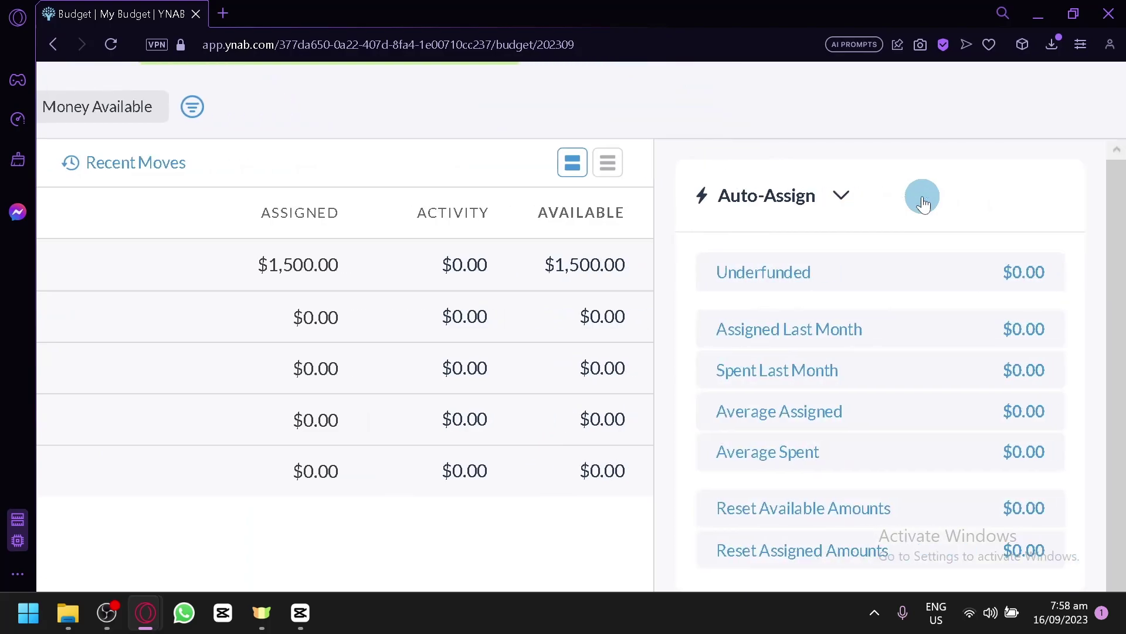
{"action": "scroll", "coordinate": [923, 200], "scroll_direction": "down", "scroll_amount": 1}
{"action": "scroll", "coordinate": [895, 201], "scroll_direction": "up", "scroll_amount": 1}
{"action": "left_click", "coordinate": [828, 206]}
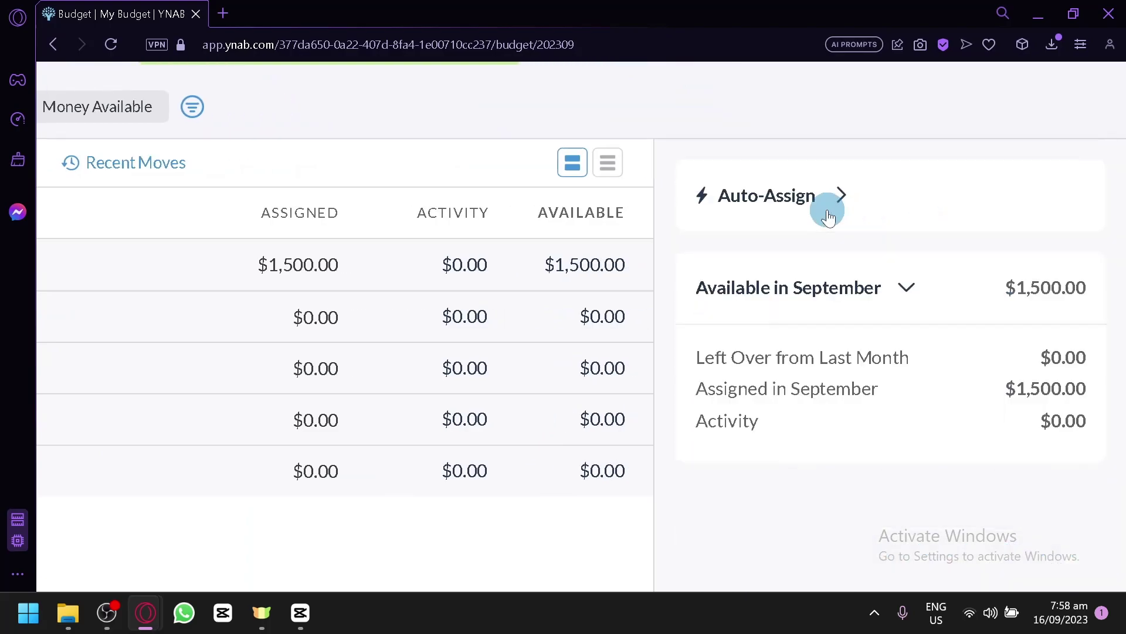
{"action": "scroll", "coordinate": [527, 295], "scroll_direction": "up", "scroll_amount": 2}
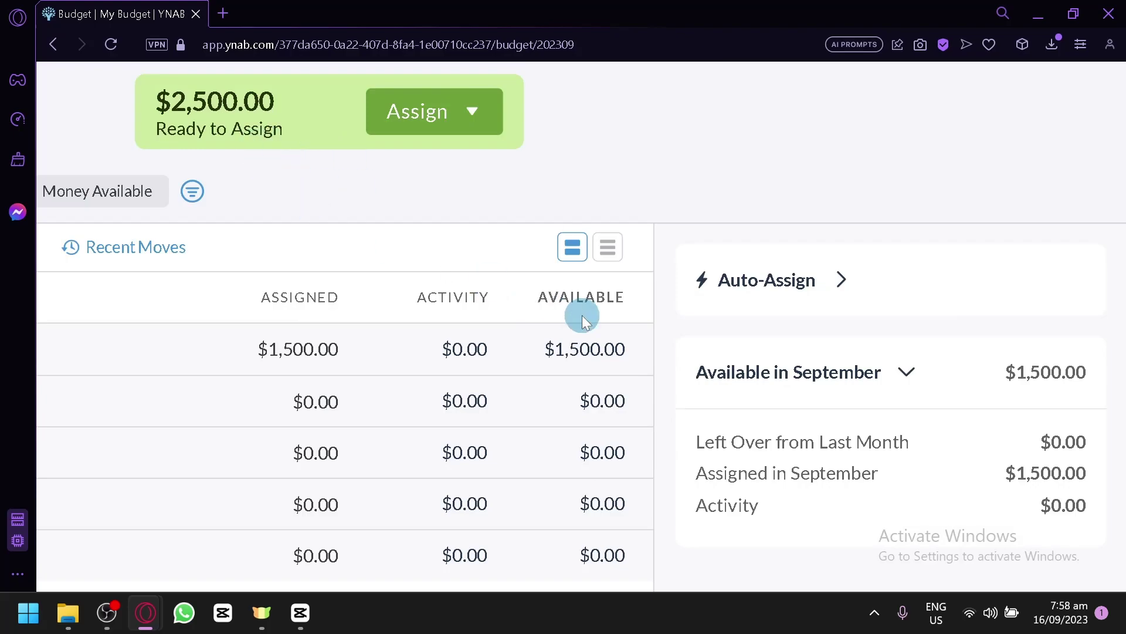
{"action": "scroll", "coordinate": [582, 315], "scroll_direction": "down", "scroll_amount": 3}
{"action": "scroll", "coordinate": [787, 435], "scroll_direction": "down", "scroll_amount": 3, "text": "ctrl"}
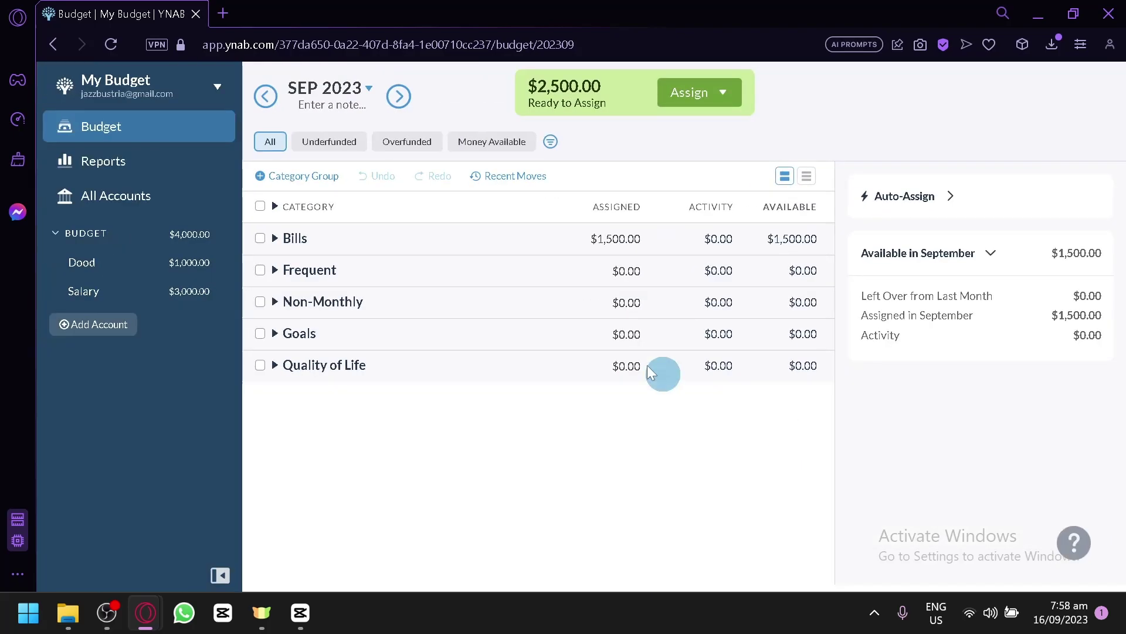
Expand the Bills group and assign $2,000 to Water
{"action": "left_click", "coordinate": [275, 237]}
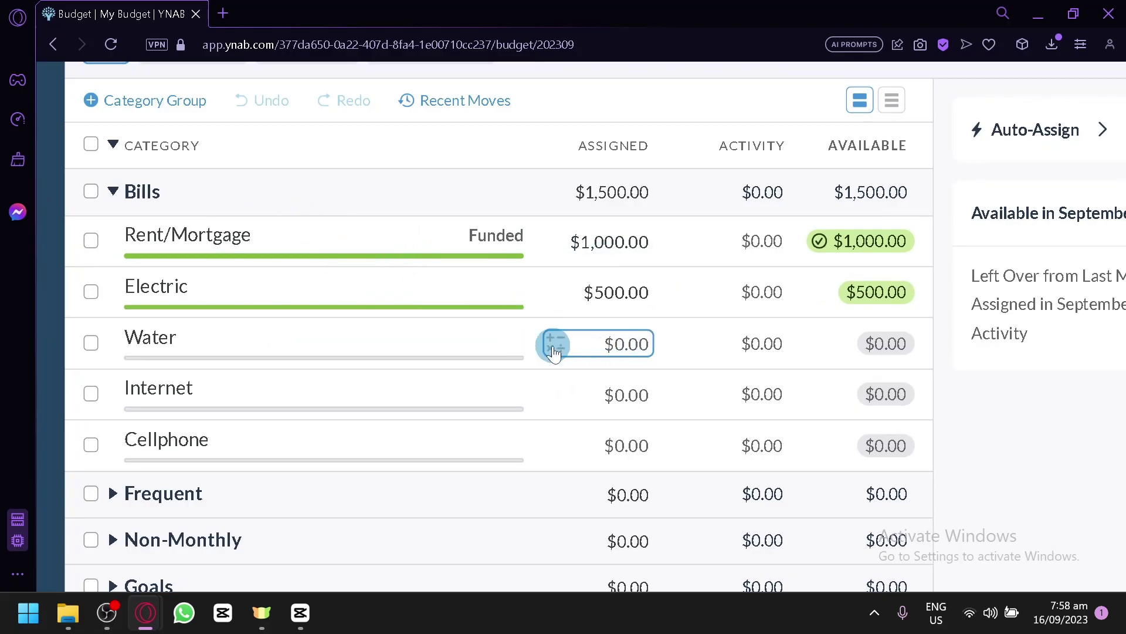
{"action": "left_click", "coordinate": [581, 344]}
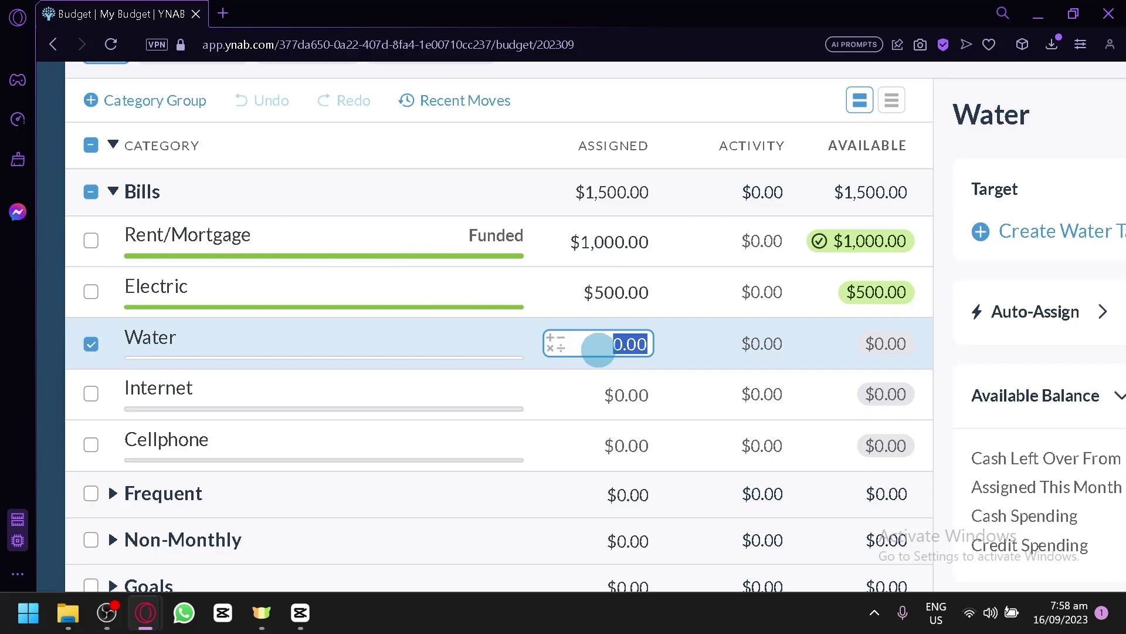
{"action": "type", "text": "2,0"}
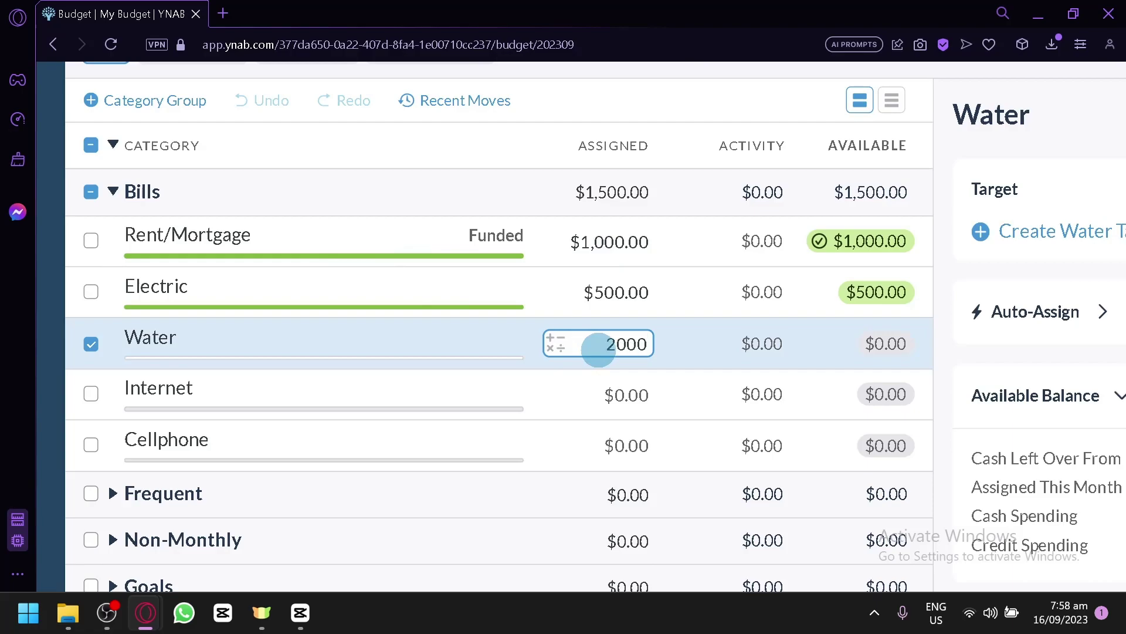
{"action": "type", "text": "00"}
{"action": "key", "text": "Return"}
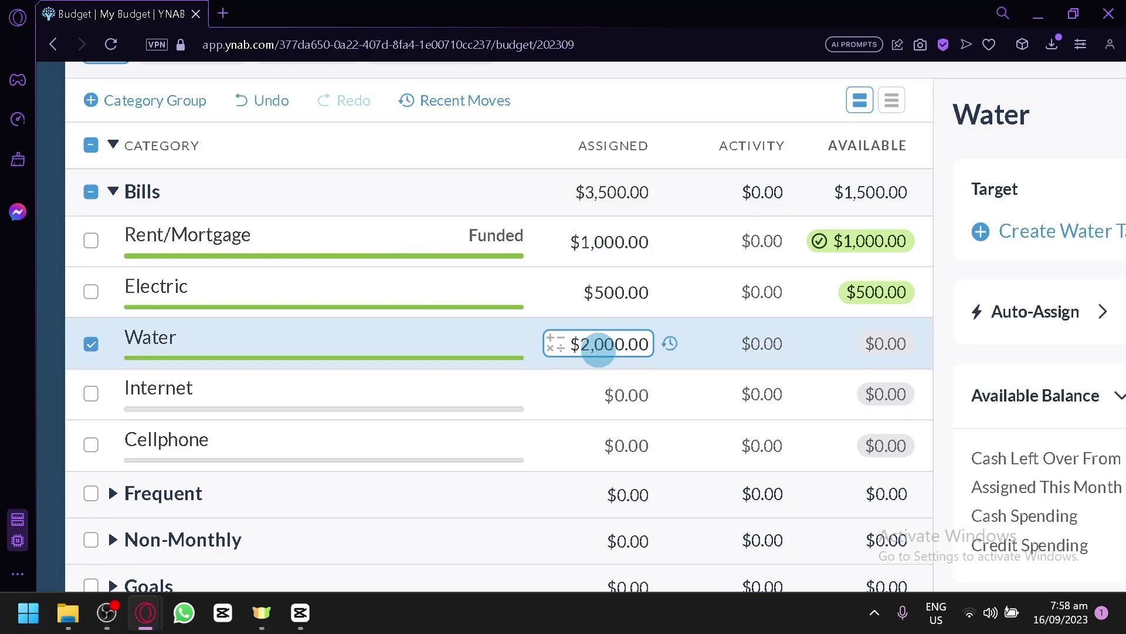
{"action": "scroll", "coordinate": [573, 352], "scroll_direction": "up", "scroll_amount": 2}
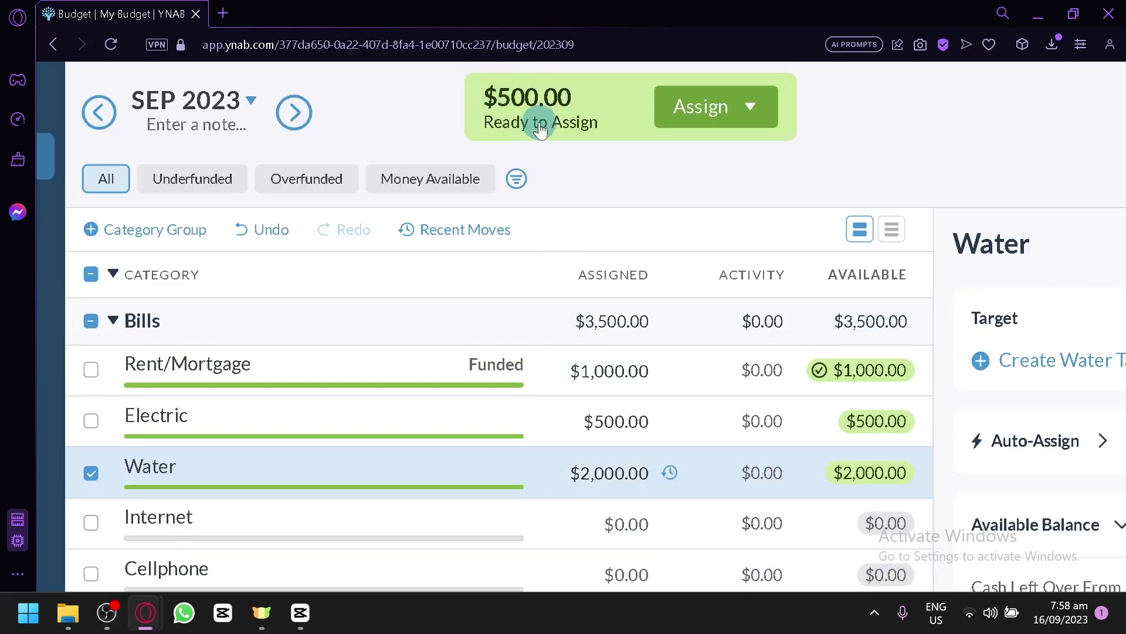
{"action": "left_click", "coordinate": [639, 466]}
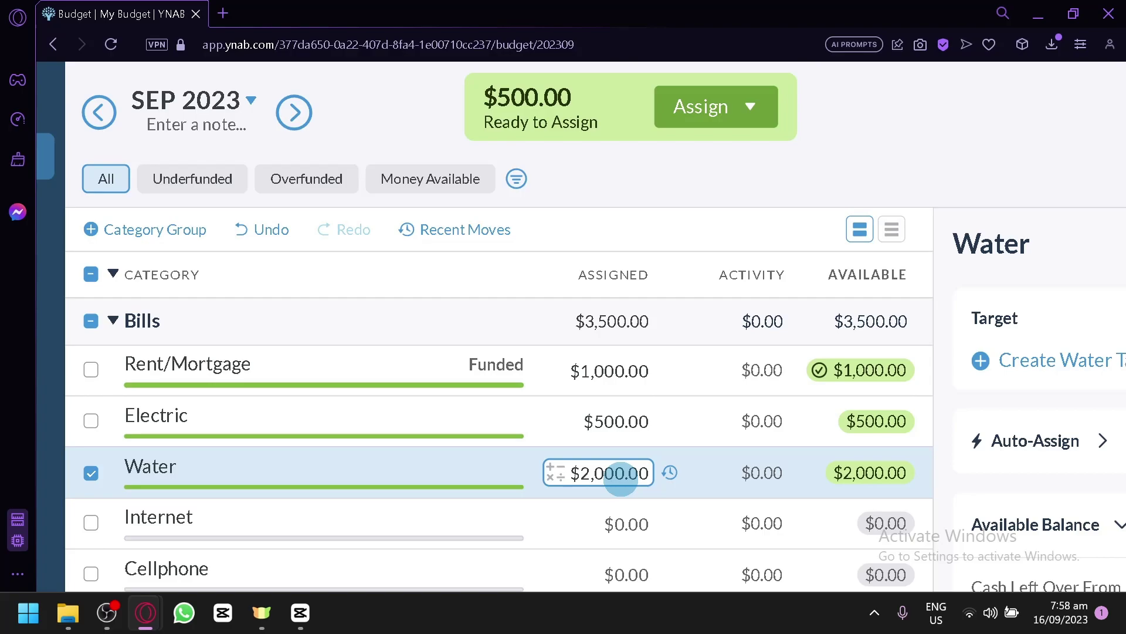
Assign $600 to the Internet category
{"action": "scroll", "coordinate": [620, 482], "scroll_direction": "down", "scroll_amount": 2}
{"action": "left_click", "coordinate": [626, 405]}
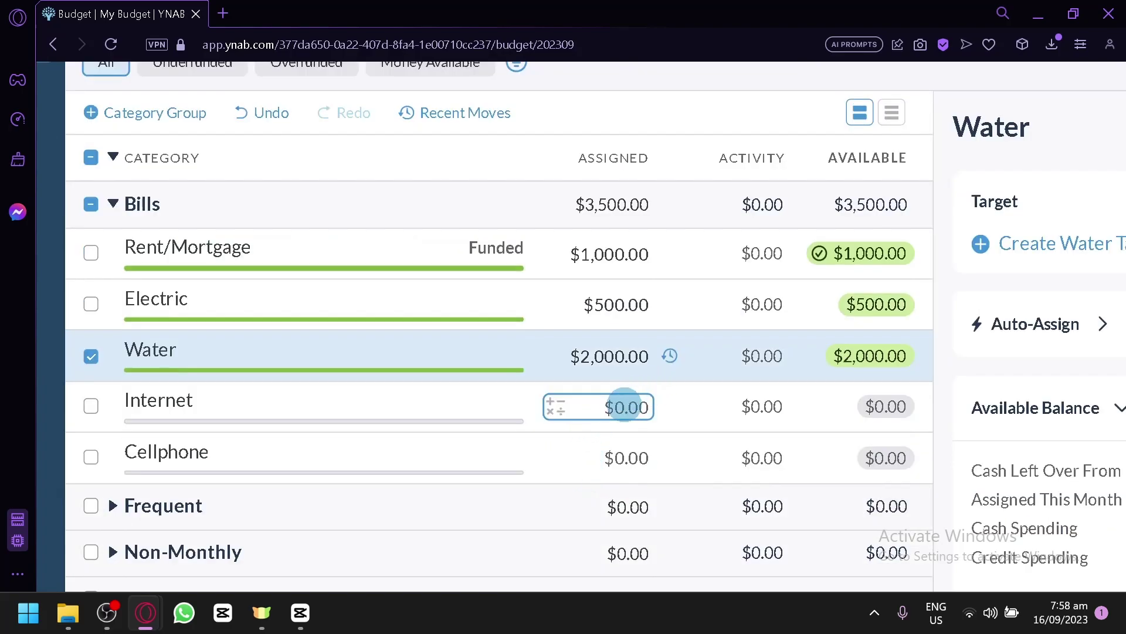
{"action": "type", "text": "6"}
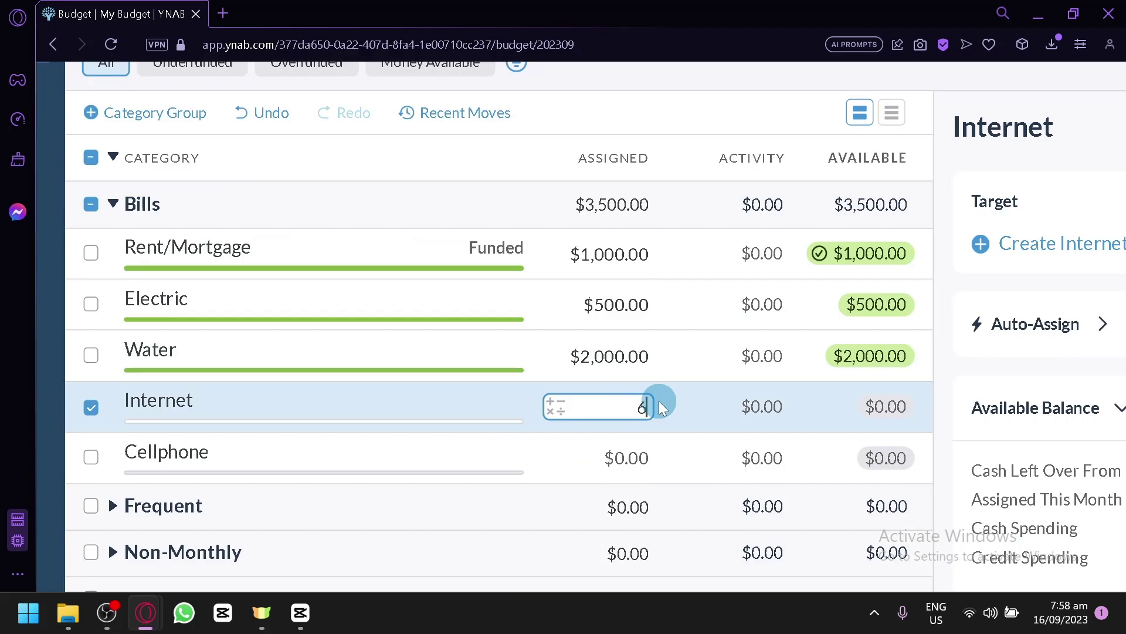
{"action": "key", "text": "Return"}
{"action": "scroll", "coordinate": [660, 400], "scroll_direction": "up", "scroll_amount": 2}
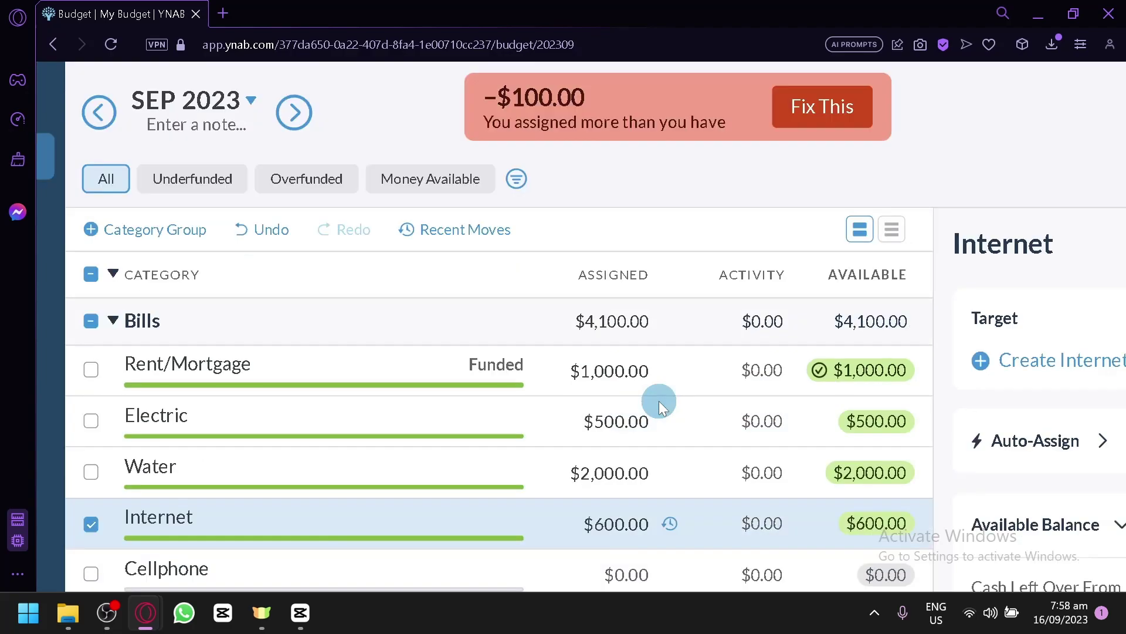
{"action": "scroll", "coordinate": [537, 114], "scroll_direction": "up", "scroll_amount": 3}
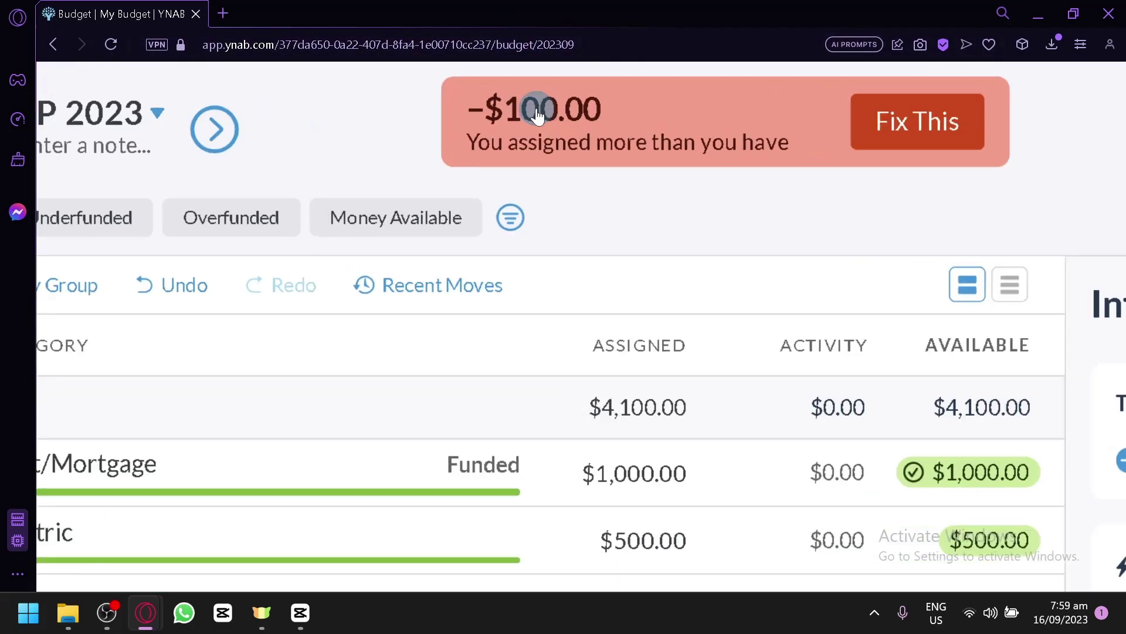
{"action": "scroll", "coordinate": [536, 115], "scroll_direction": "down", "scroll_amount": 3}
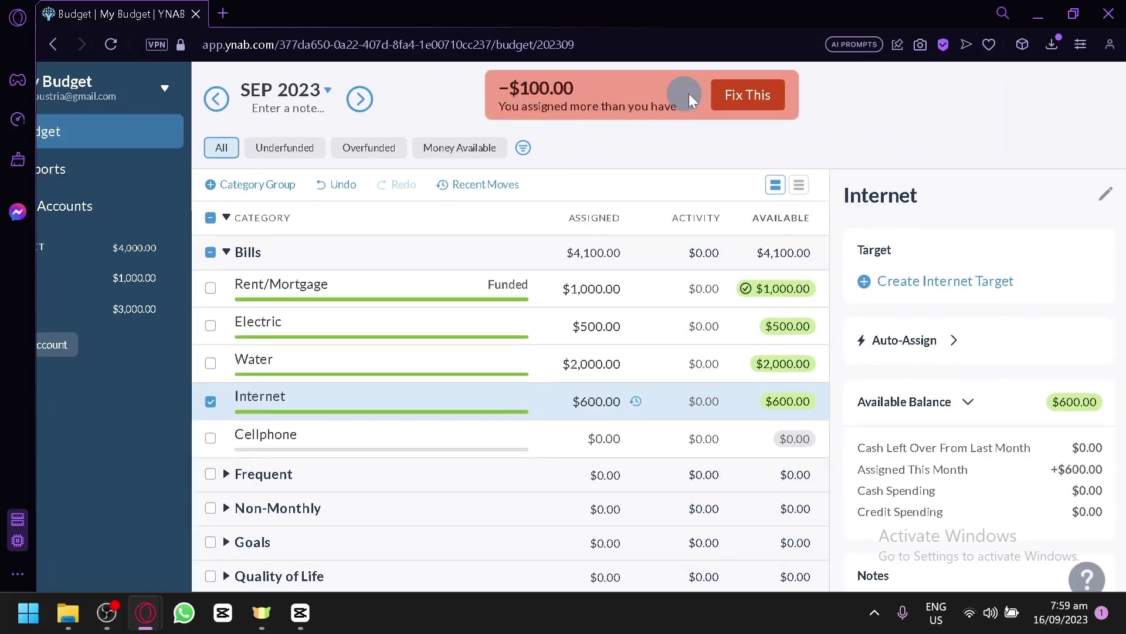
Fix the $100 over-assignment by taking it back from Bills: Internet
{"action": "left_click", "coordinate": [750, 99]}
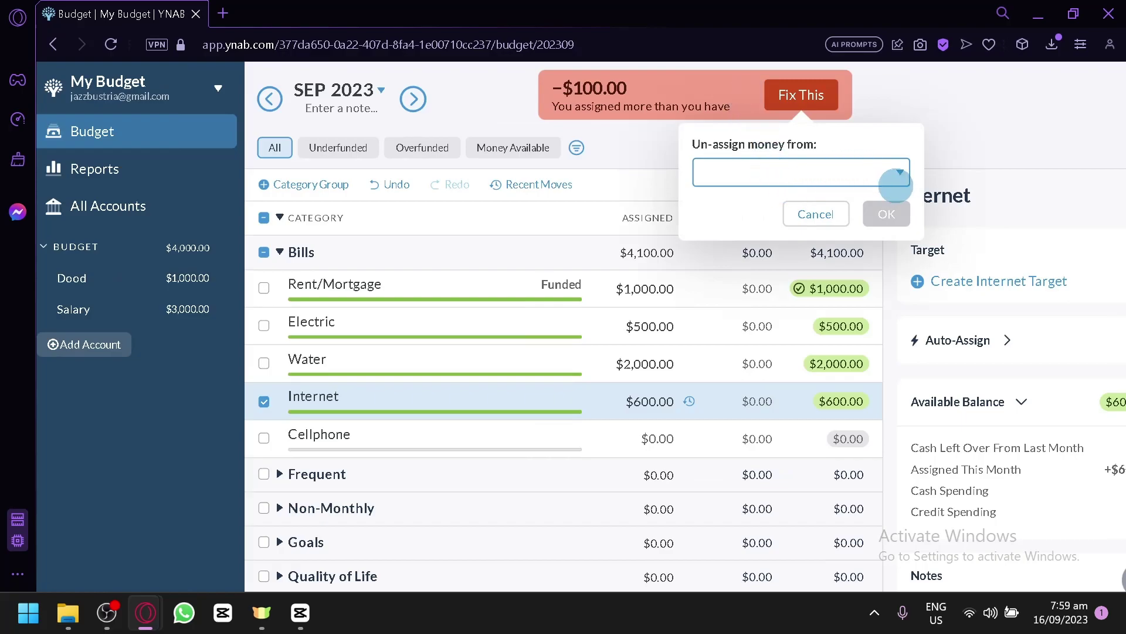
{"action": "left_click", "coordinate": [899, 174]}
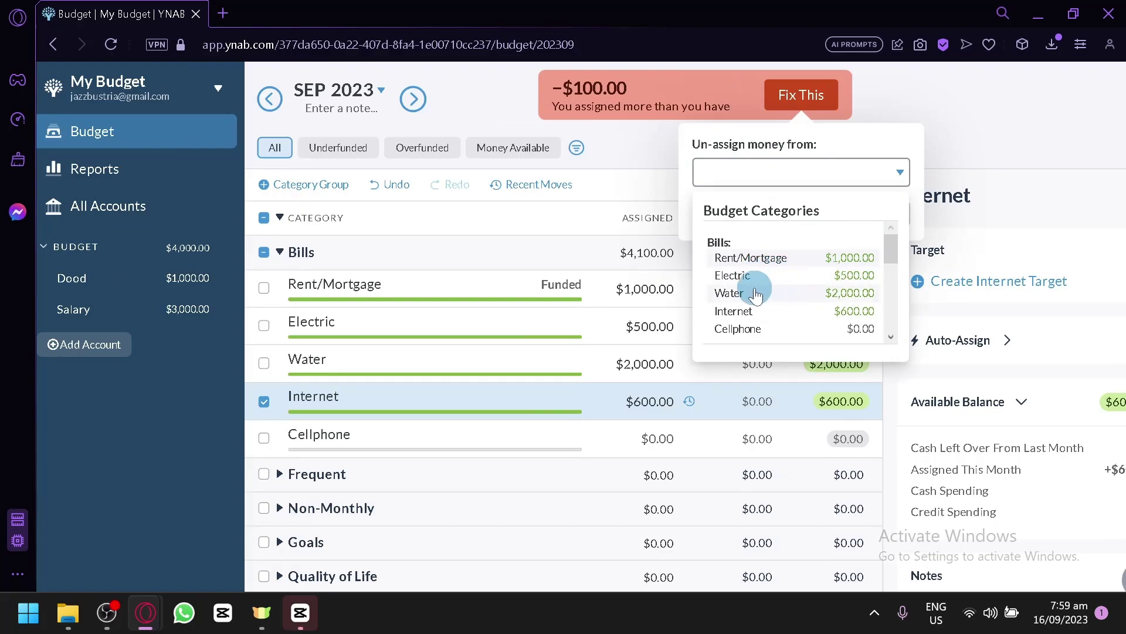
{"action": "left_click", "coordinate": [795, 312]}
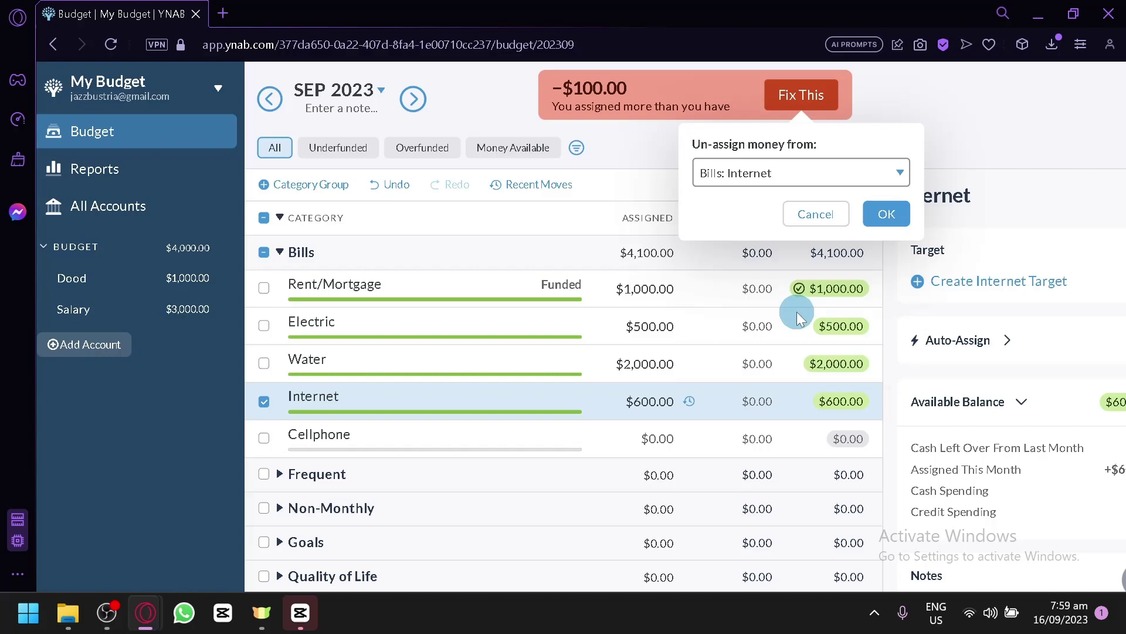
{"action": "left_click", "coordinate": [896, 208]}
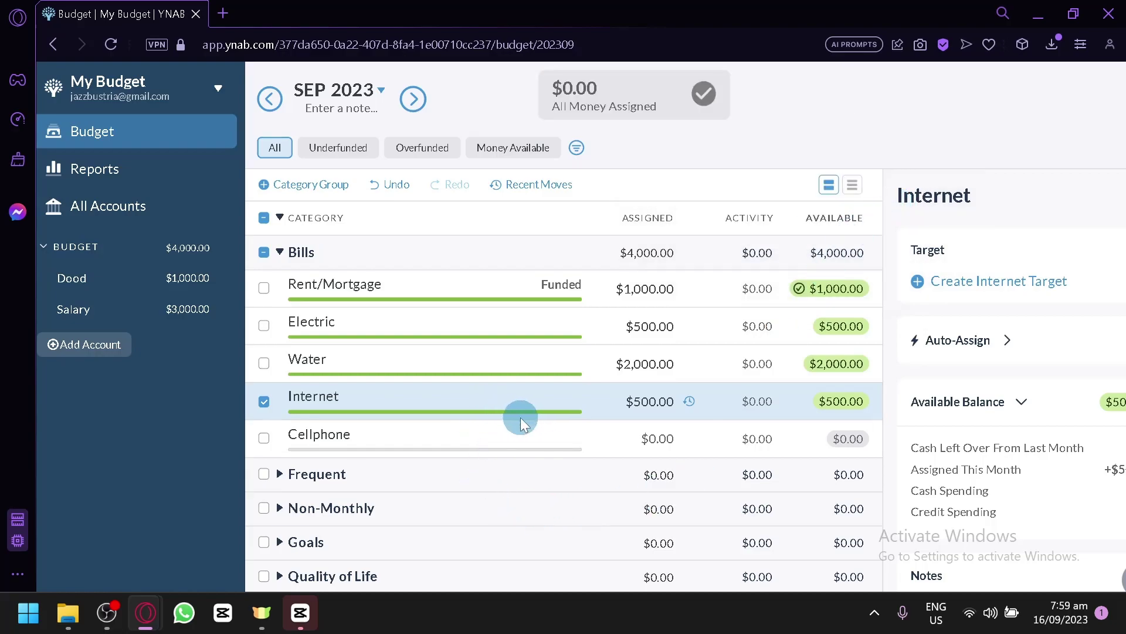
{"action": "left_click", "coordinate": [648, 404]}
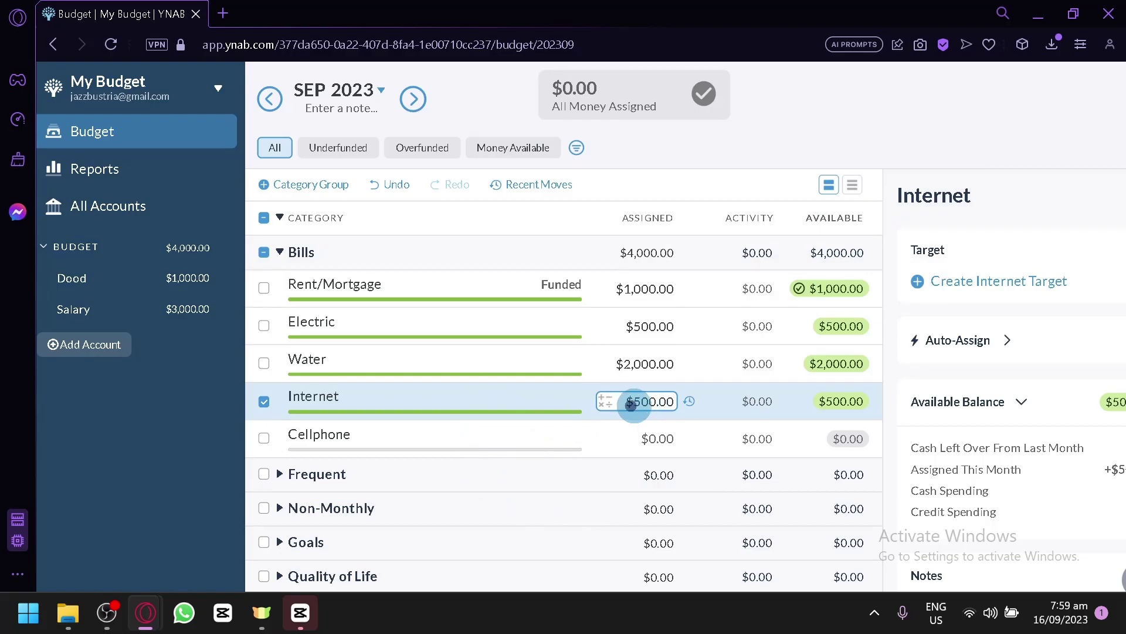
Leave Internet at $500.00, expand its Auto-Assign panel and zoom the page out
{"action": "left_click", "coordinate": [685, 388]}
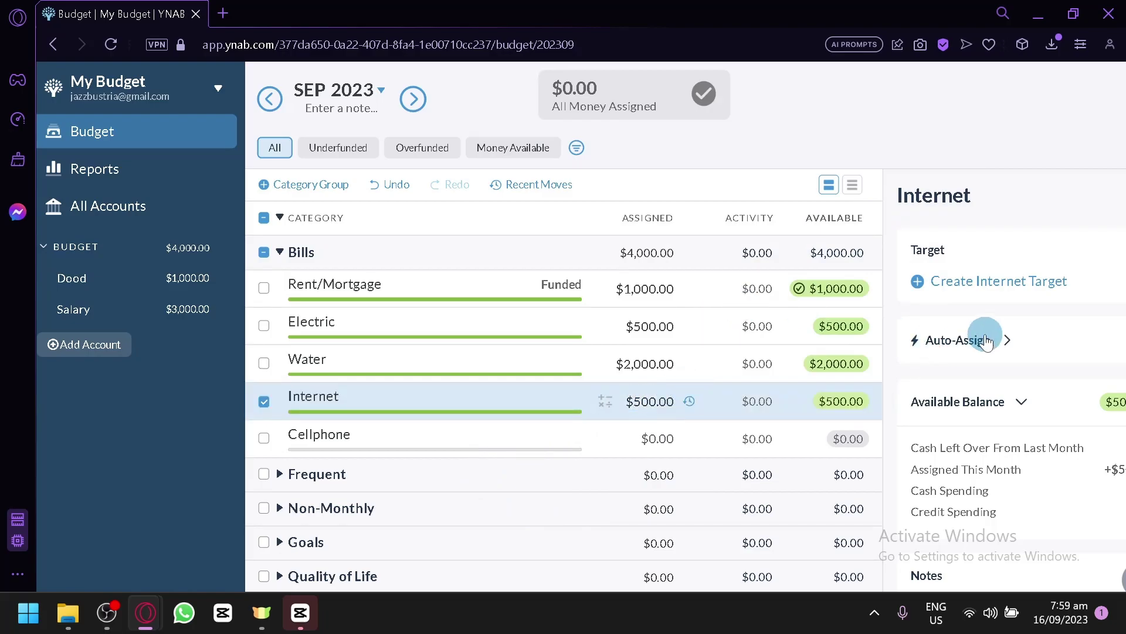
{"action": "left_click", "coordinate": [955, 339]}
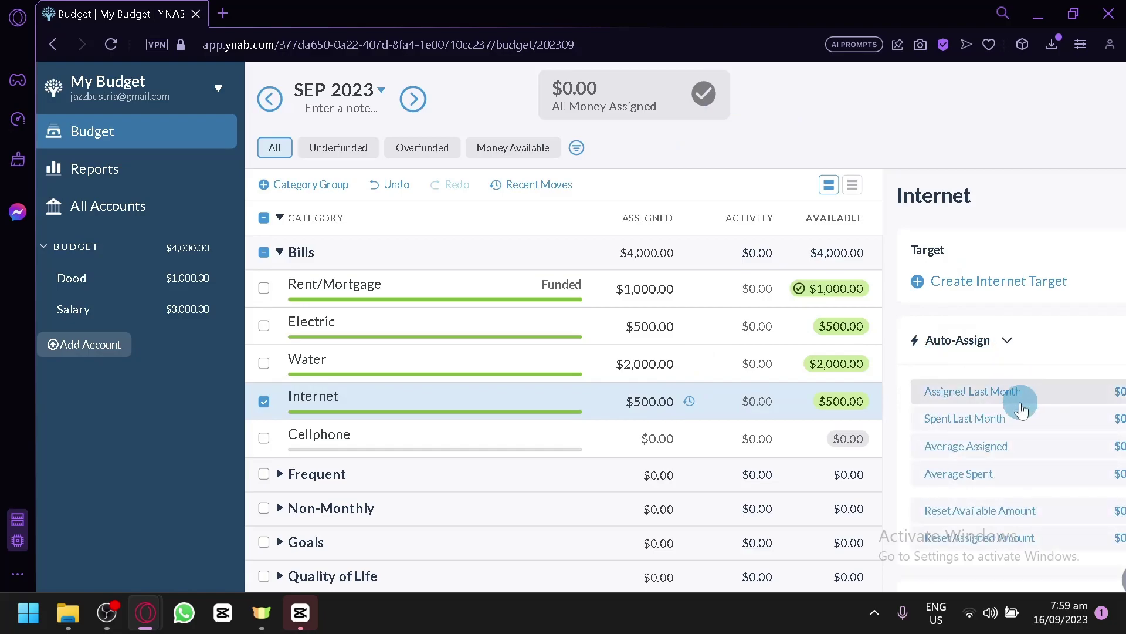
{"action": "scroll", "coordinate": [1009, 405], "scroll_direction": "down", "scroll_amount": 1}
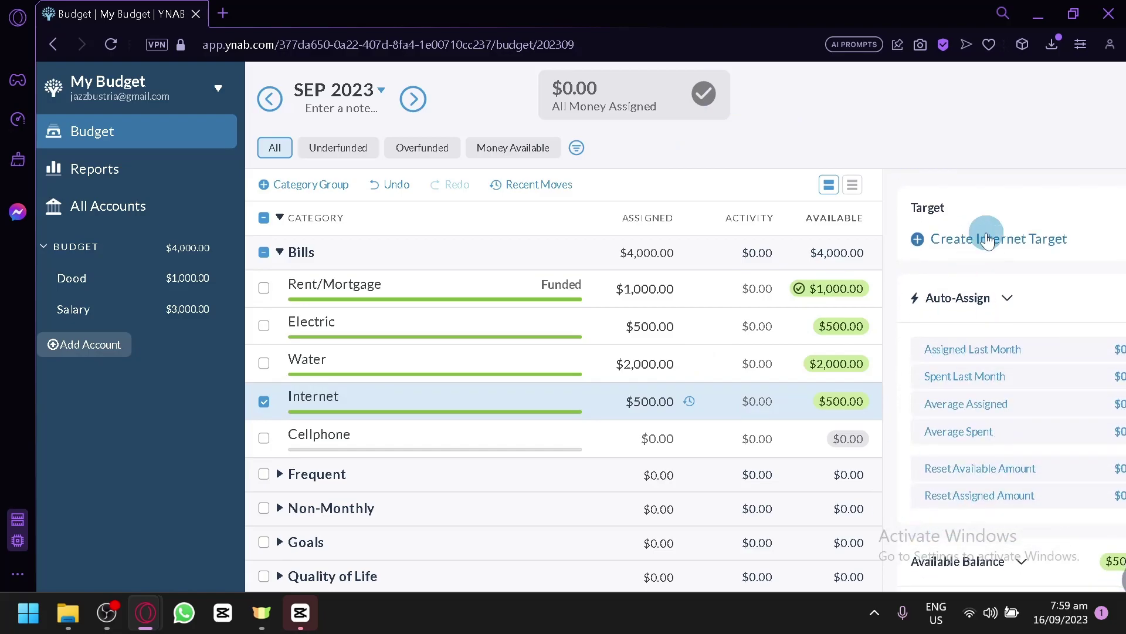
{"action": "key", "text": "ctrl+minus"}
{"action": "scroll", "coordinate": [1014, 480], "scroll_direction": "down", "scroll_amount": 1}
{"action": "scroll", "coordinate": [997, 492], "scroll_direction": "down", "scroll_amount": 3}
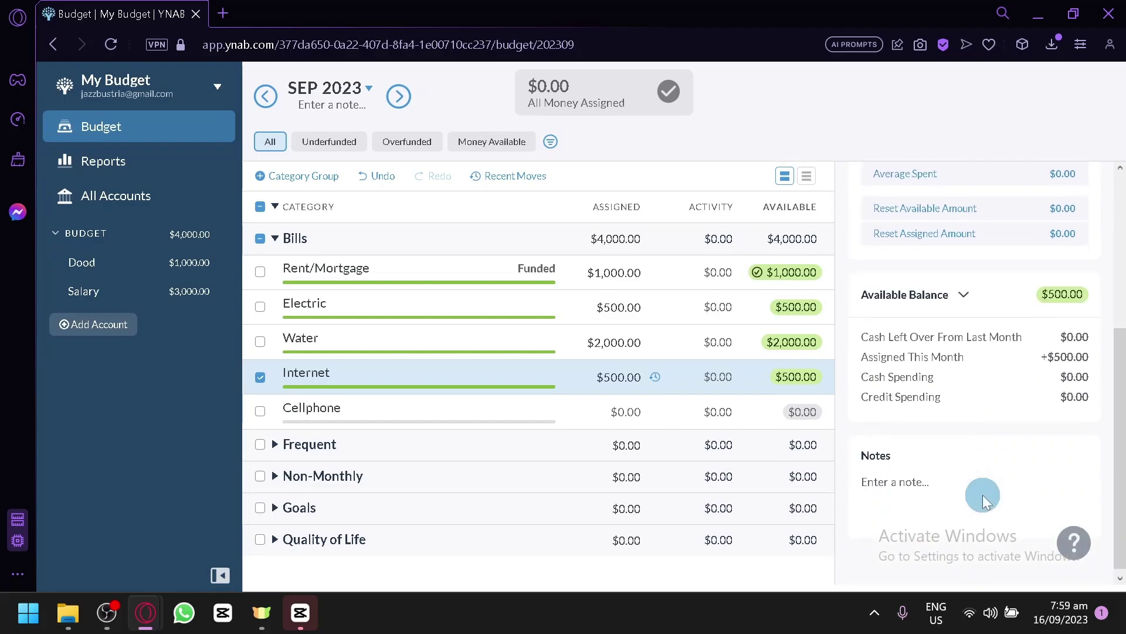
{"action": "scroll", "coordinate": [951, 311], "scroll_direction": "up", "scroll_amount": 2}
{"action": "scroll", "coordinate": [948, 329], "scroll_direction": "up", "scroll_amount": 2}
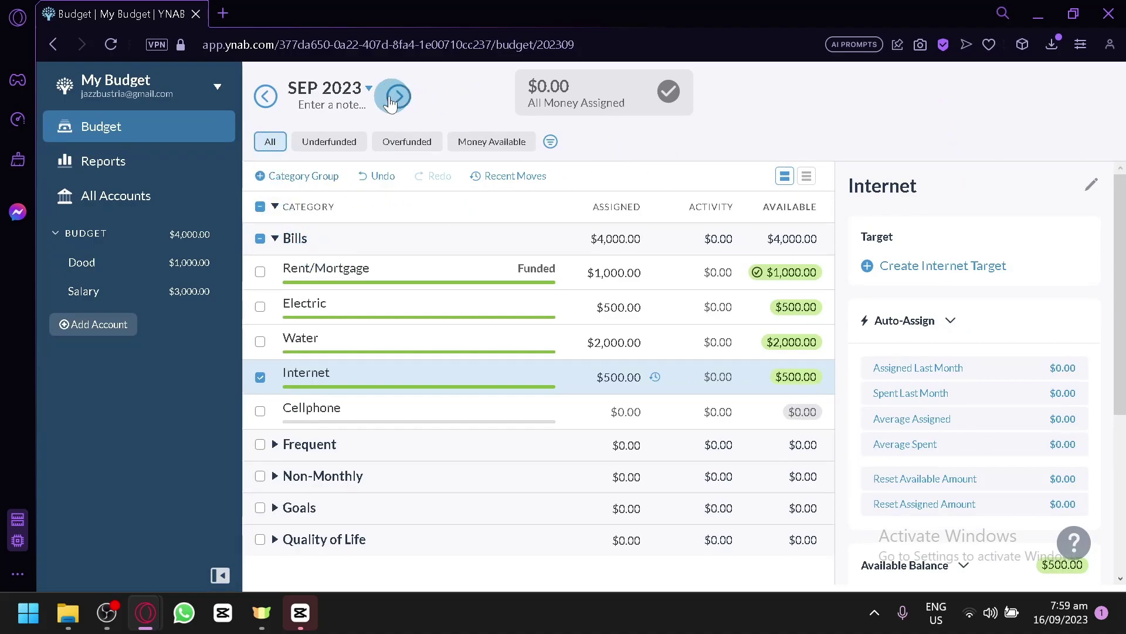
{"action": "left_click", "coordinate": [262, 97]}
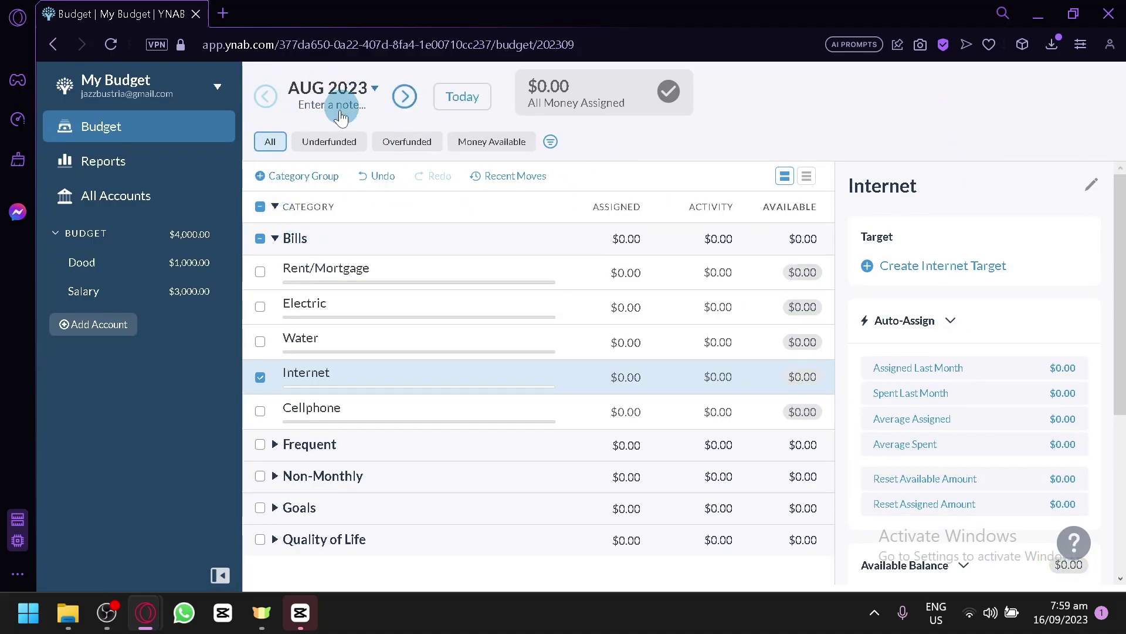
{"action": "left_click", "coordinate": [404, 97]}
{"action": "left_click", "coordinate": [265, 97]}
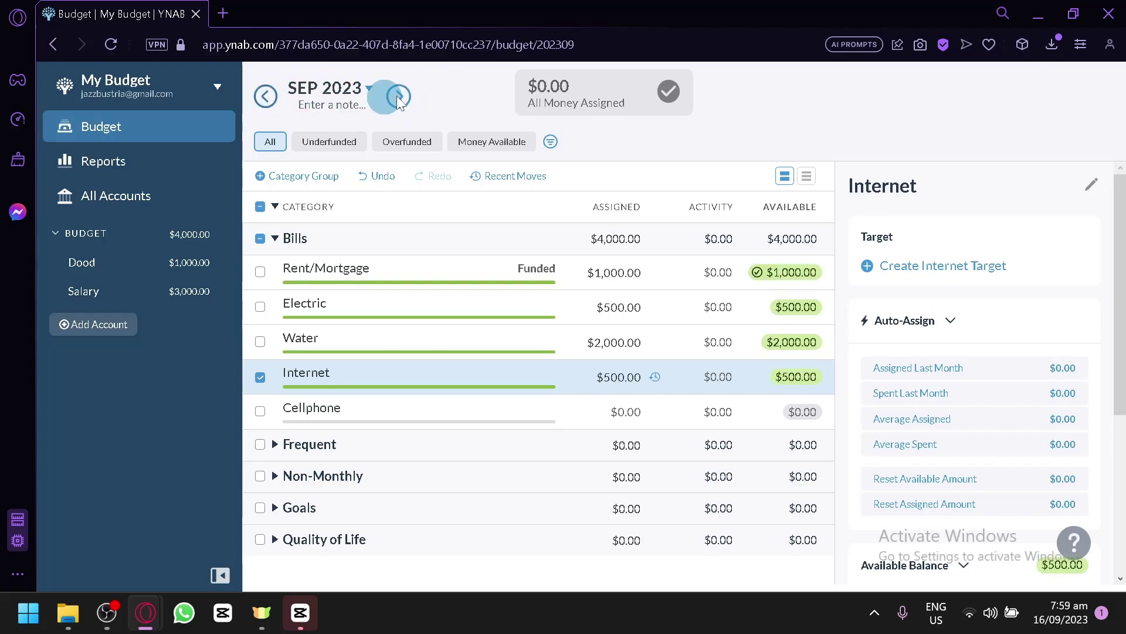
{"action": "left_click", "coordinate": [406, 97]}
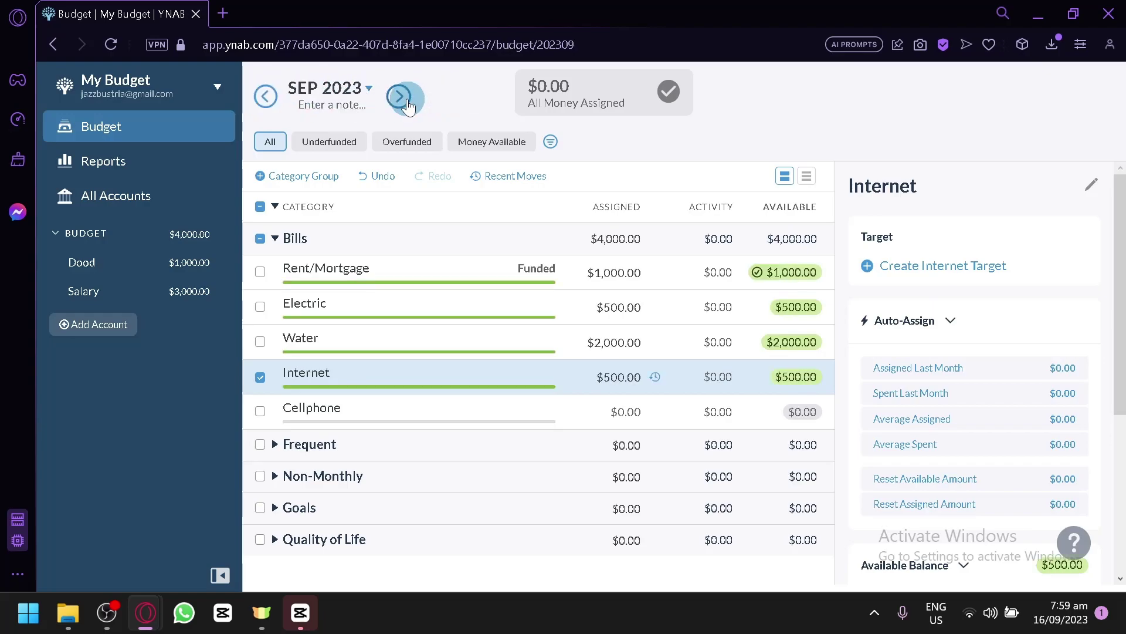
{"action": "left_click", "coordinate": [408, 104]}
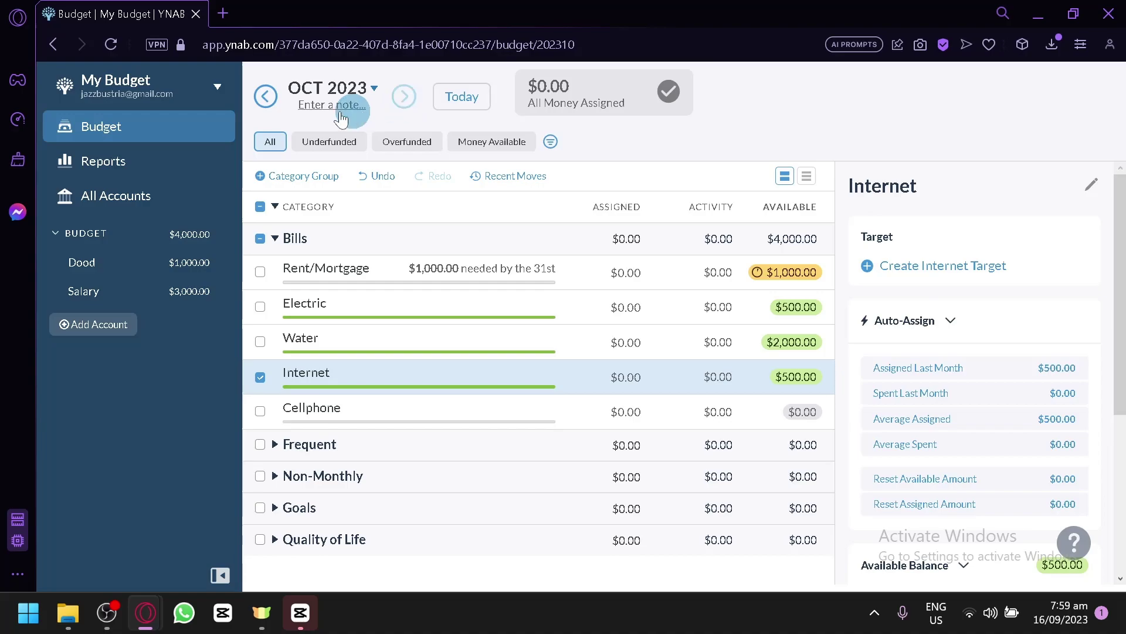
{"action": "left_click", "coordinate": [267, 96]}
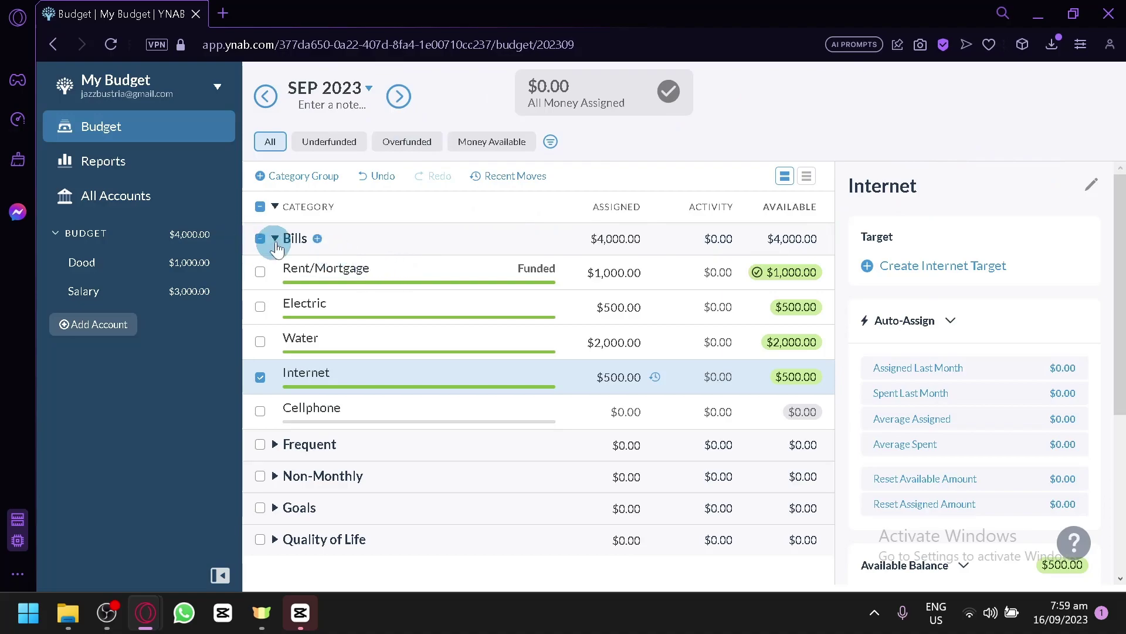
Deselect Internet, collapse Auto-Assign, and show the All Money Assigned breakdown
{"action": "left_click", "coordinate": [259, 239]}
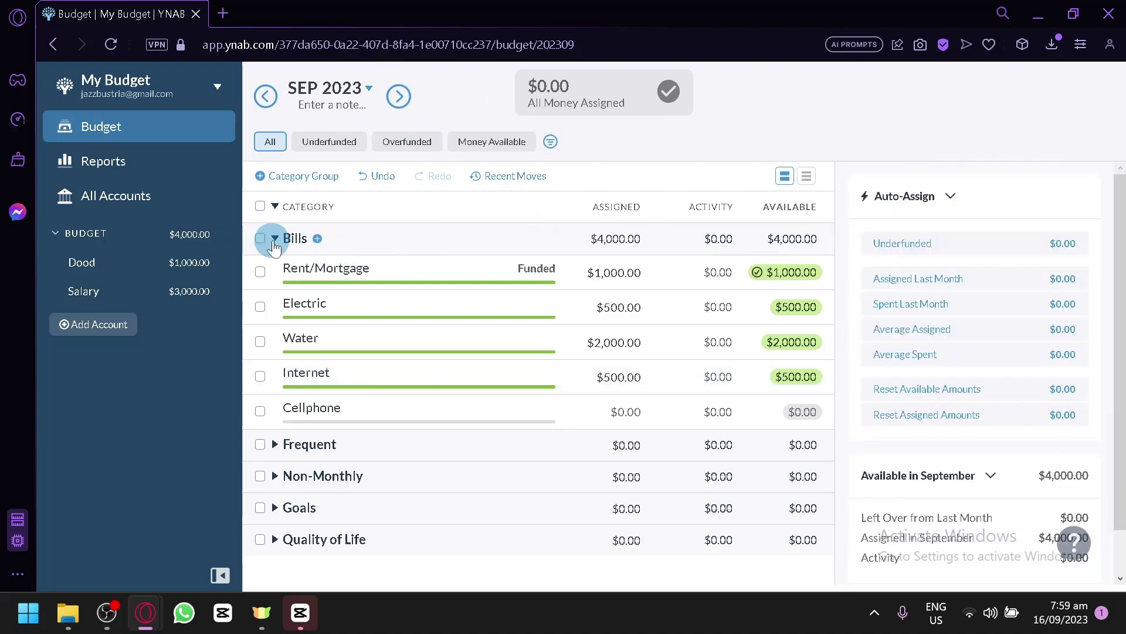
{"action": "left_click", "coordinate": [923, 202]}
{"action": "left_click", "coordinate": [923, 202]}
{"action": "left_click", "coordinate": [923, 203]}
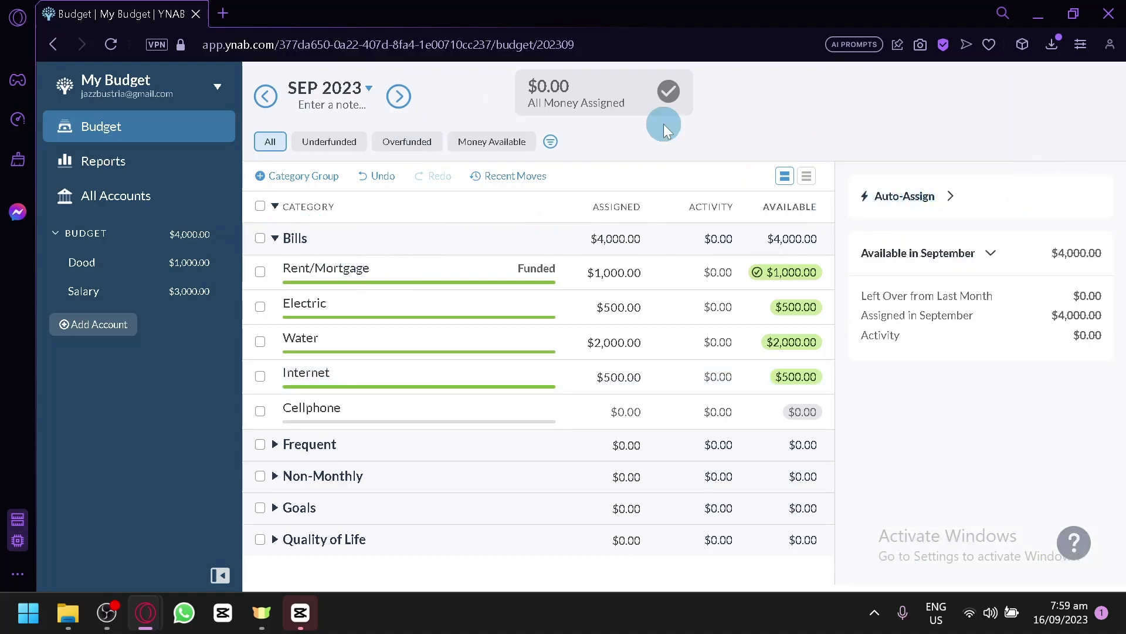
{"action": "left_click", "coordinate": [604, 98]}
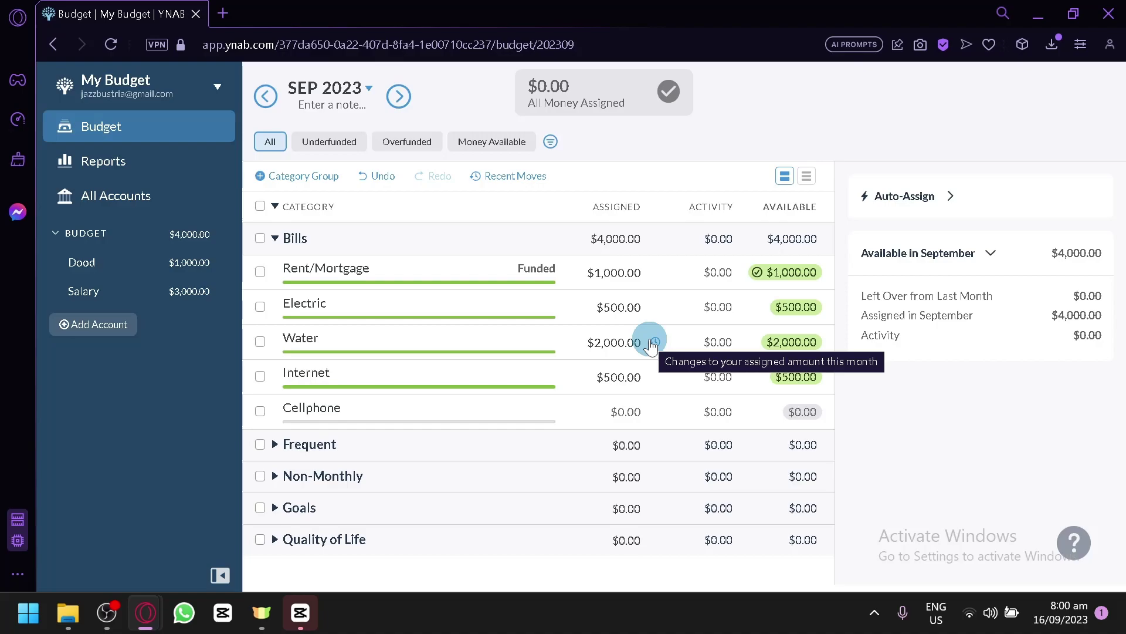
Change Rent/Mortgage's assigned amount to $500.00
{"action": "left_click", "coordinate": [628, 281]}
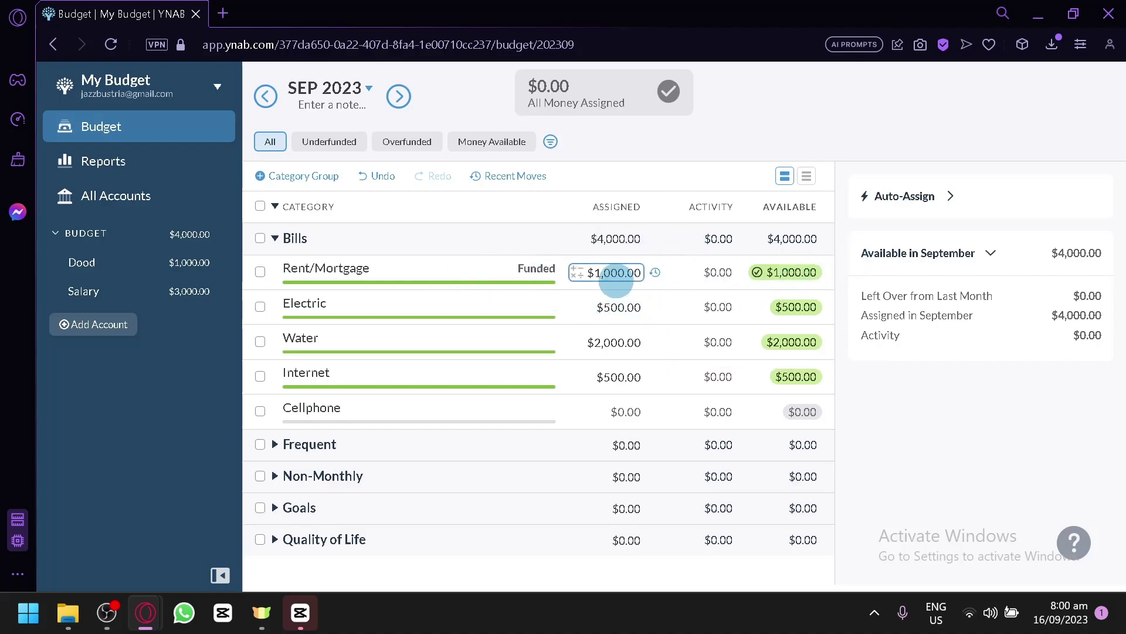
{"action": "left_click", "coordinate": [633, 283]}
{"action": "type", "text": "5"}
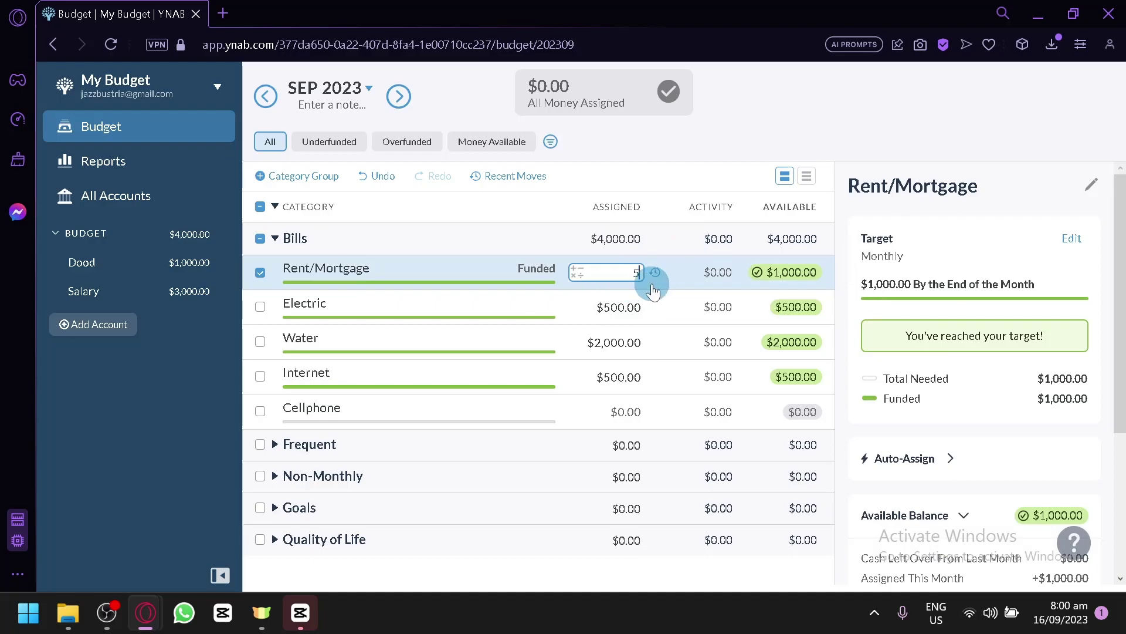
{"action": "key", "text": "Return"}
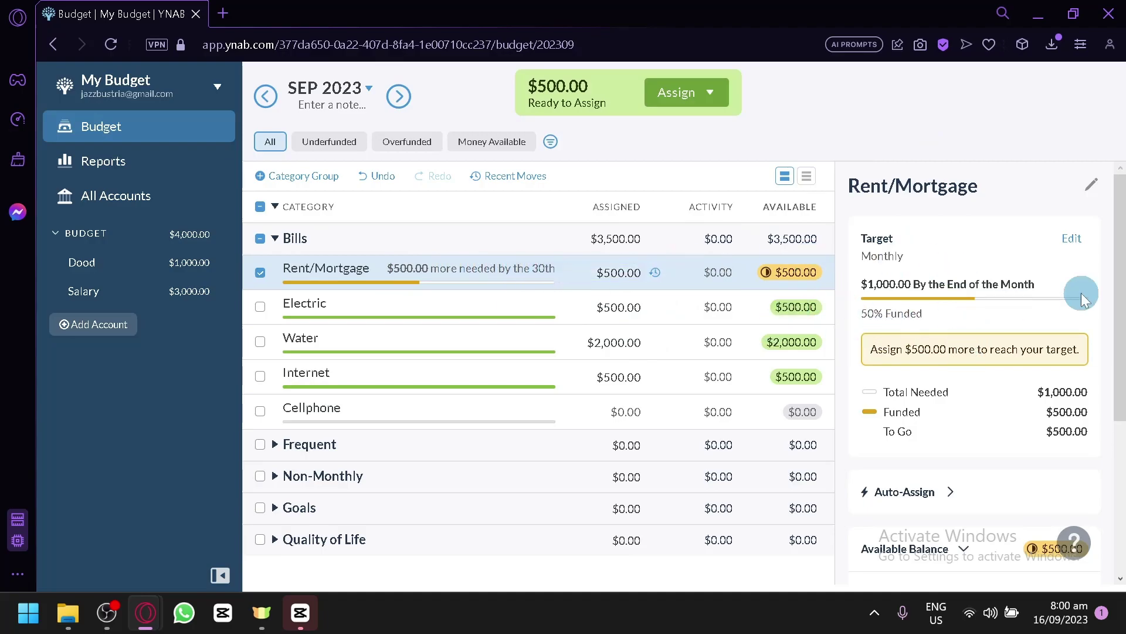
Review Rent/Mortgage's target details and expand then hide its Auto-Assign options
{"action": "scroll", "coordinate": [1058, 306], "scroll_direction": "down", "scroll_amount": 2}
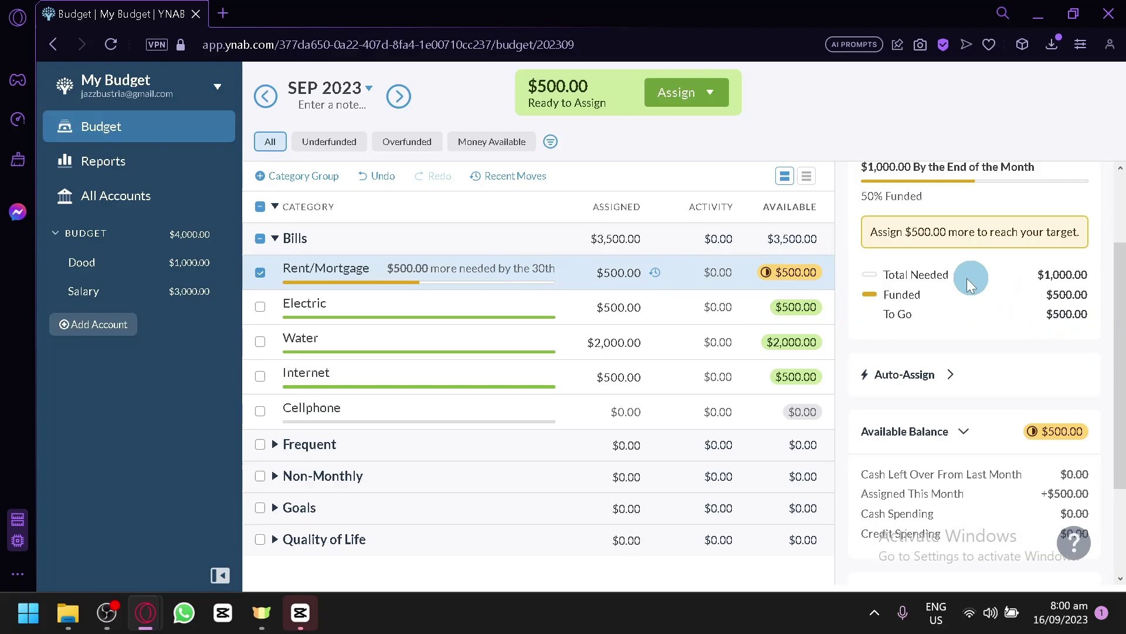
{"action": "left_click_drag", "start_coordinate": [883, 275], "coordinate": [1005, 272]}
{"action": "left_click", "coordinate": [1003, 298]}
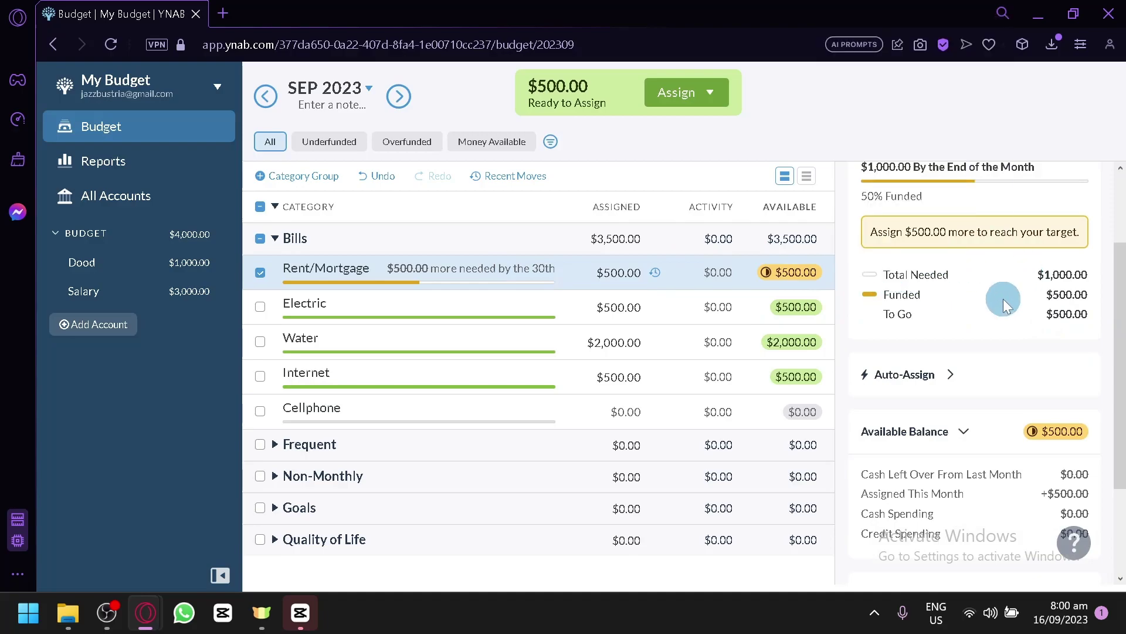
{"action": "left_click_drag", "start_coordinate": [887, 315], "coordinate": [1006, 329]}
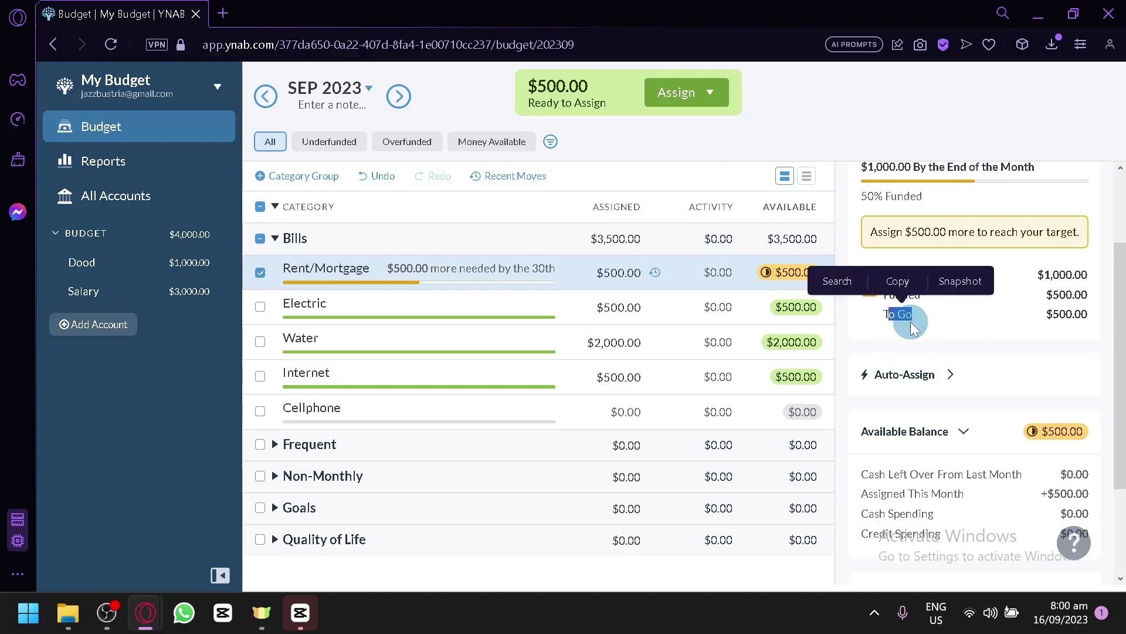
{"action": "left_click", "coordinate": [1005, 331]}
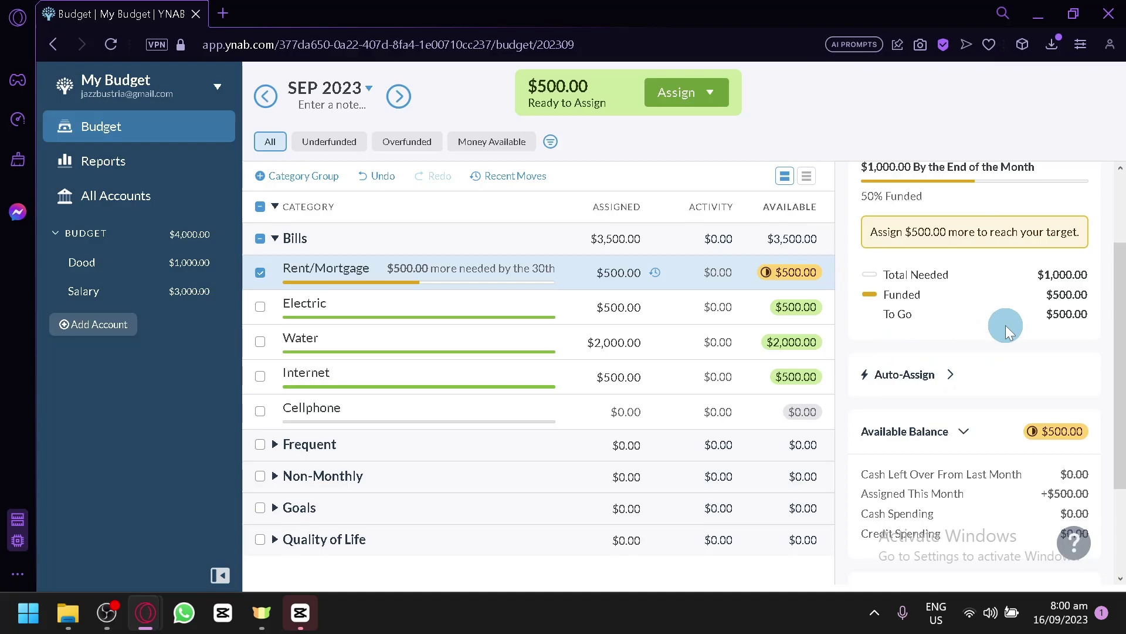
{"action": "left_click", "coordinate": [924, 382]}
{"action": "scroll", "coordinate": [1056, 434], "scroll_direction": "down", "scroll_amount": 2}
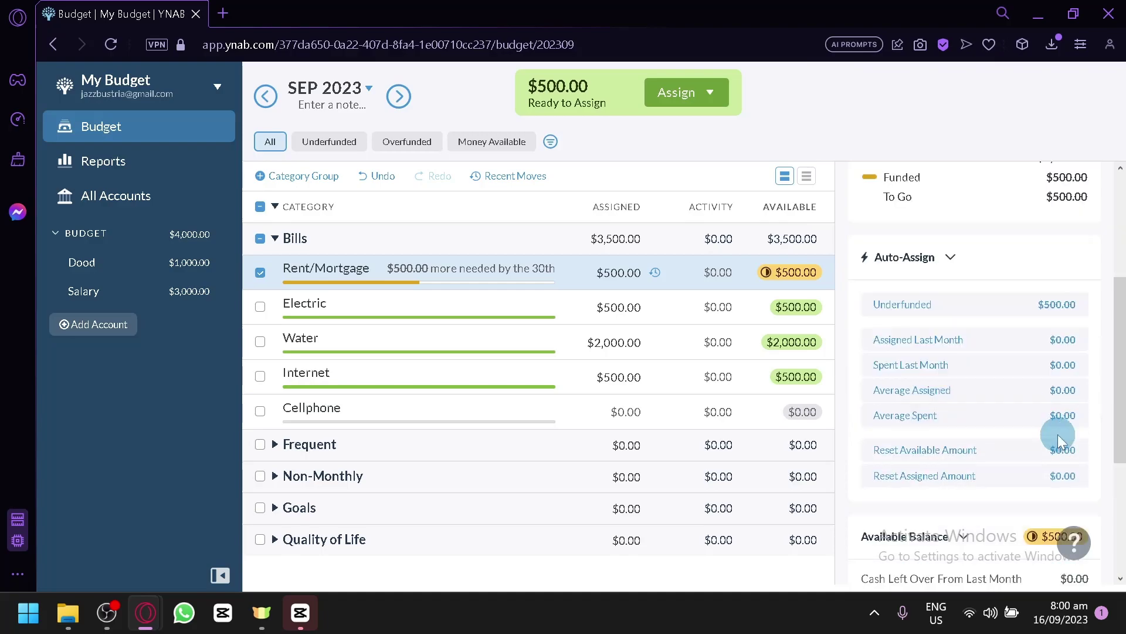
{"action": "left_click", "coordinate": [950, 258]}
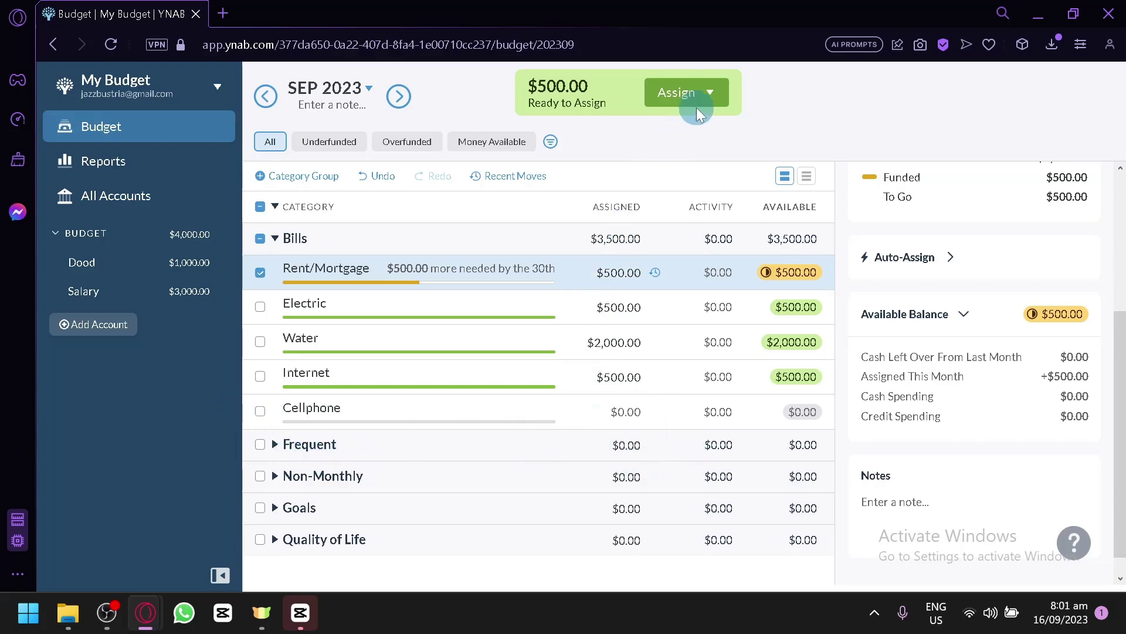
{"action": "left_click", "coordinate": [716, 92]}
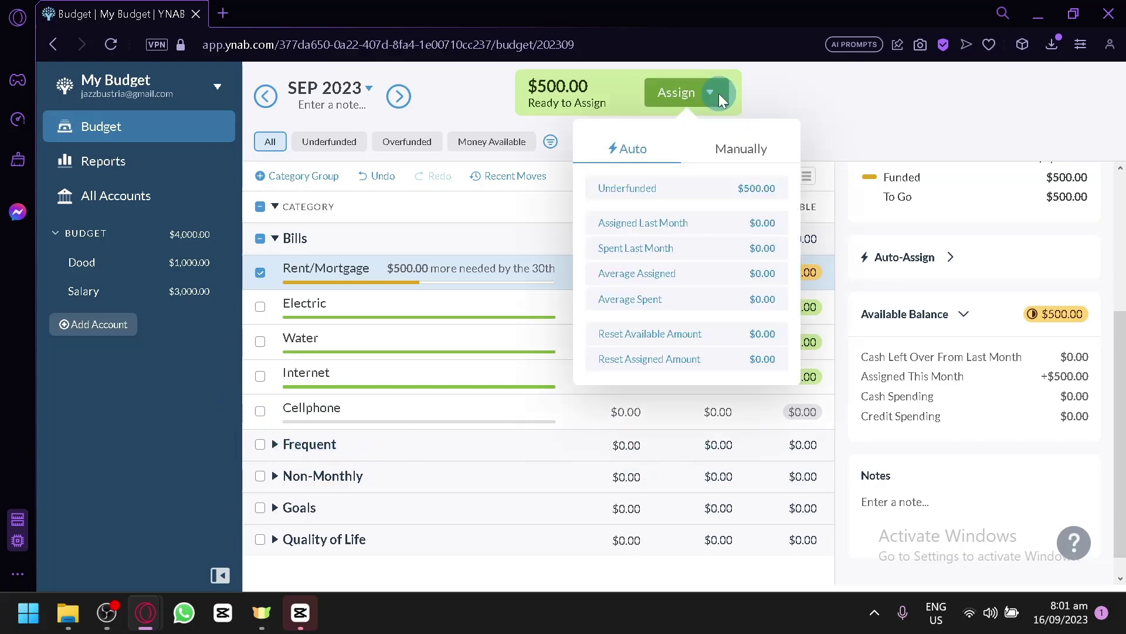
{"action": "left_click", "coordinate": [732, 144]}
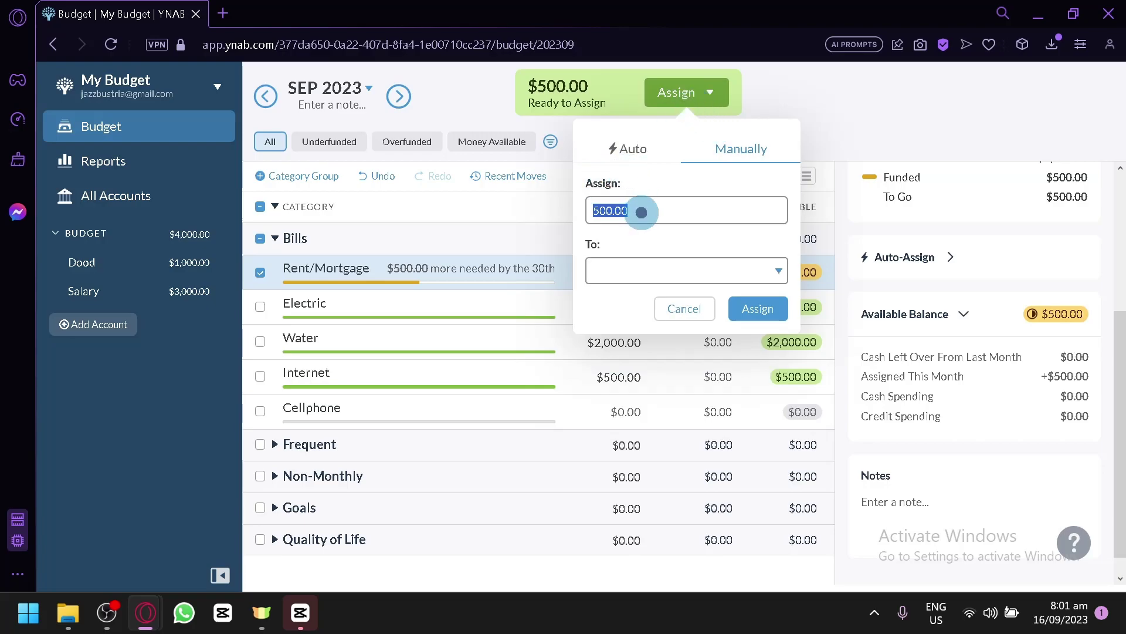
{"action": "left_click", "coordinate": [641, 211]}
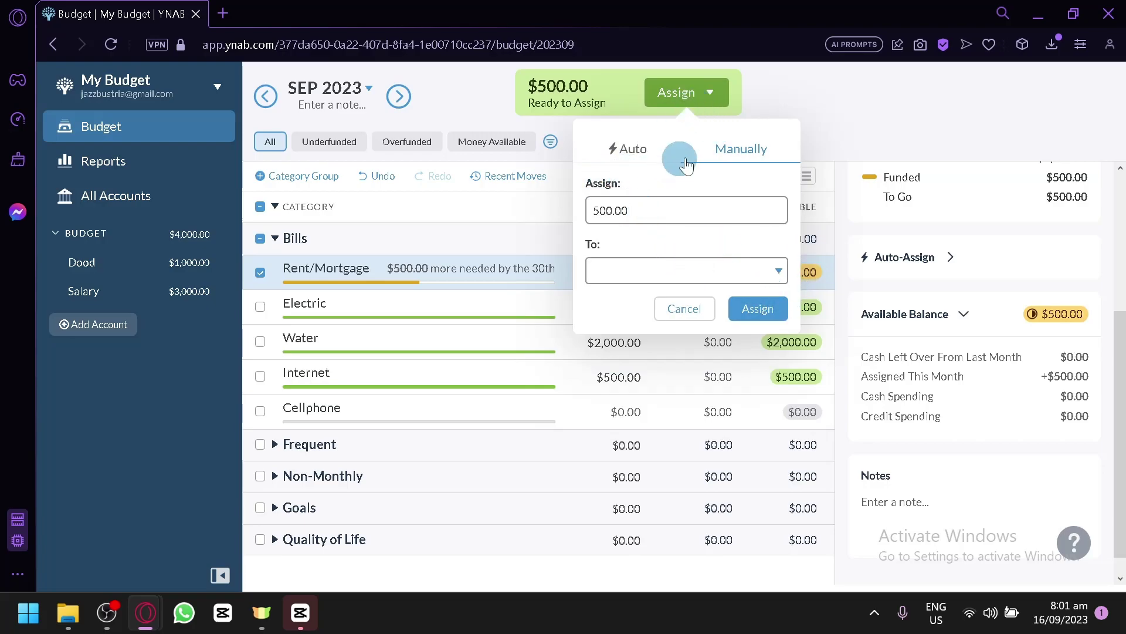
{"action": "left_click_drag", "start_coordinate": [743, 308], "coordinate": [767, 287]}
{"action": "left_click", "coordinate": [593, 269]}
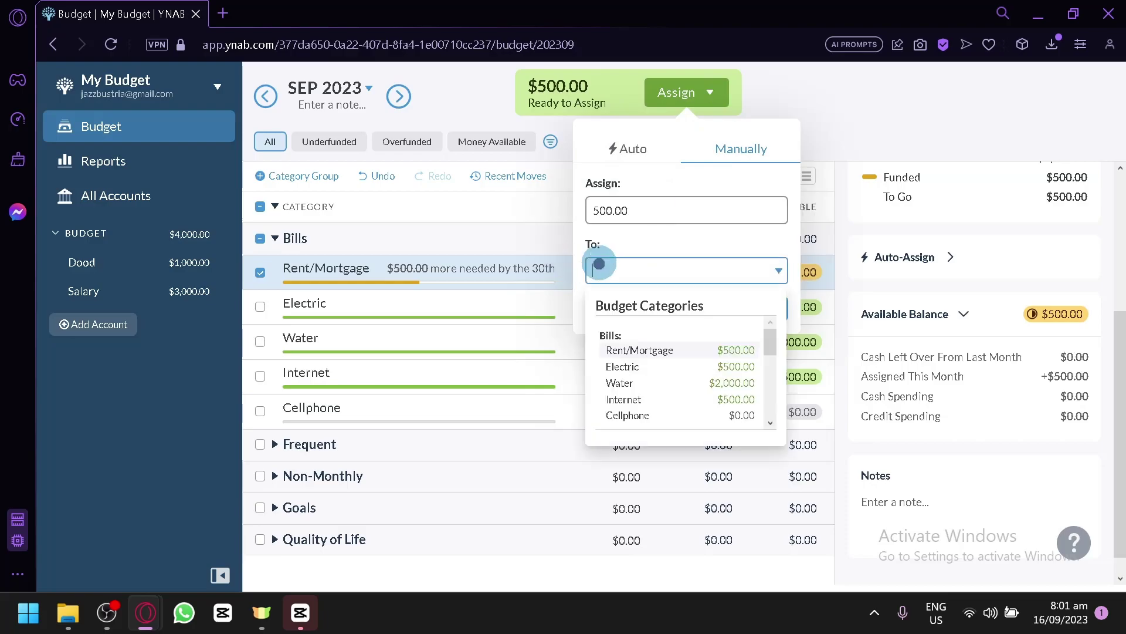
{"action": "scroll", "coordinate": [693, 355], "scroll_direction": "down", "scroll_amount": 3}
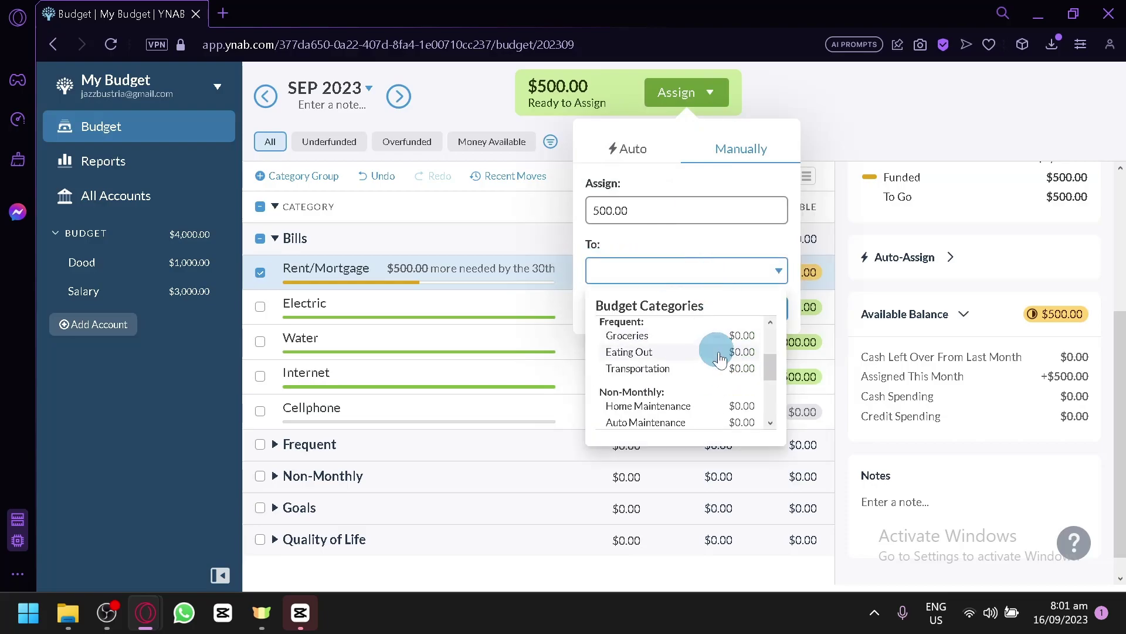
{"action": "left_click", "coordinate": [852, 111]}
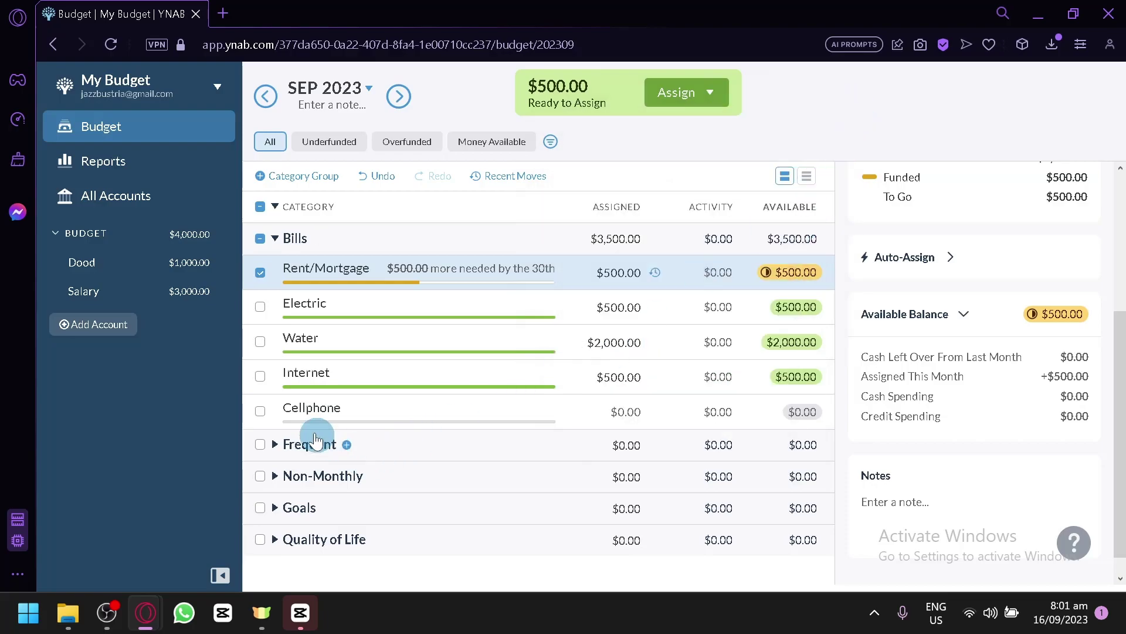
Expand the Frequent group, assign $250 to Groceries, then clear it back to zero
{"action": "left_click", "coordinate": [276, 450]}
{"action": "scroll", "coordinate": [403, 485], "scroll_direction": "down", "scroll_amount": 1}
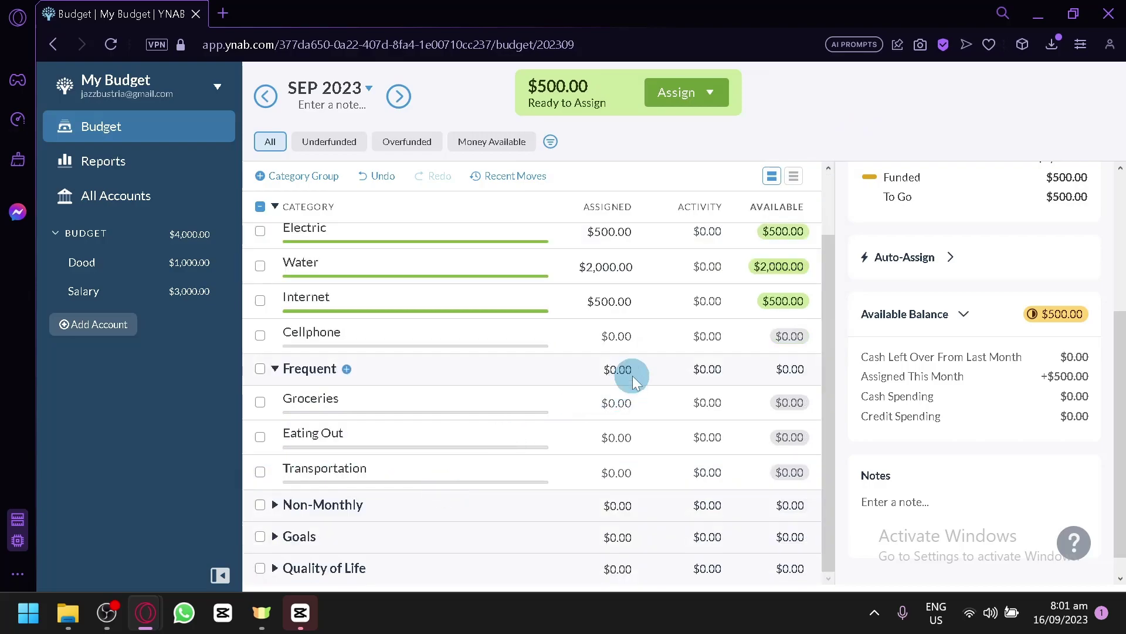
{"action": "left_click", "coordinate": [613, 401]}
{"action": "type", "text": "250"}
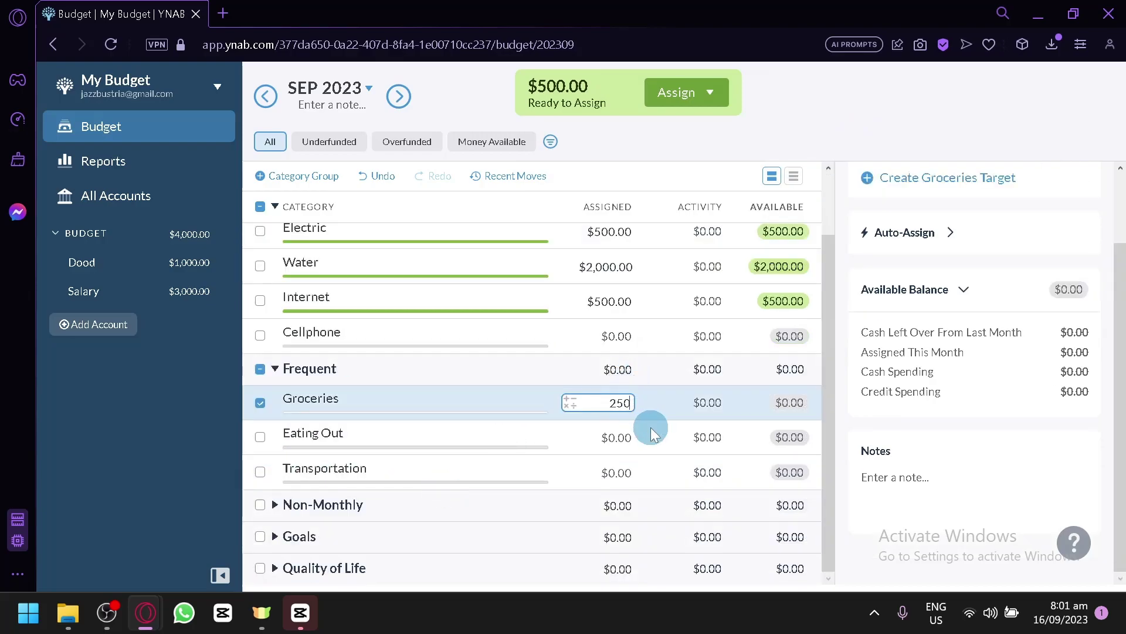
{"action": "key", "text": "Return"}
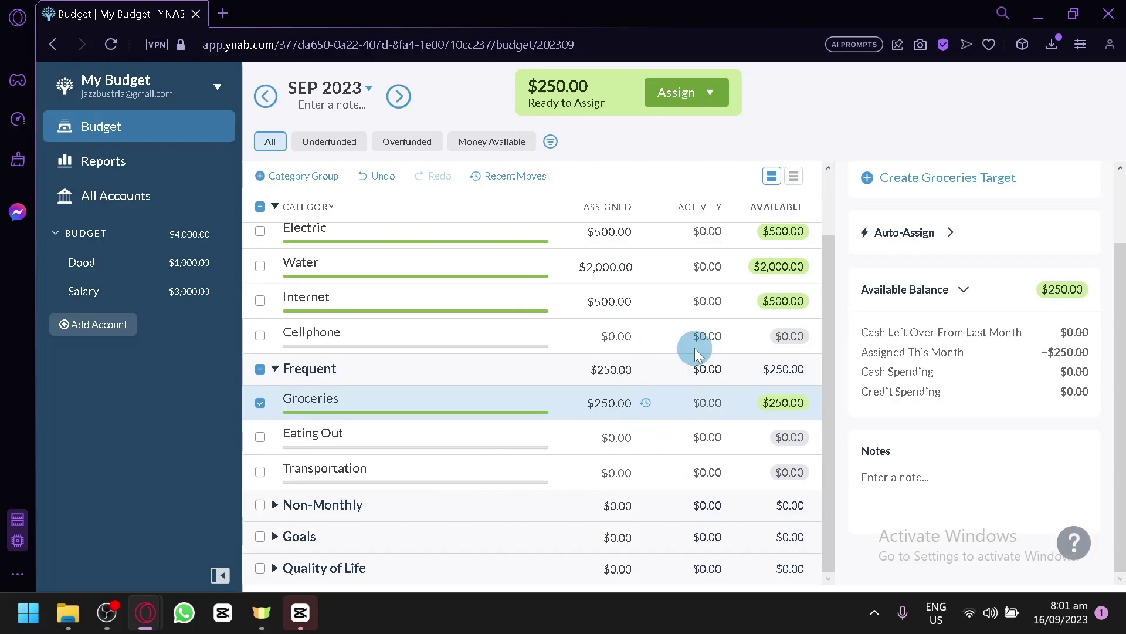
{"action": "scroll", "coordinate": [697, 352], "scroll_direction": "up", "scroll_amount": 1}
{"action": "left_click", "coordinate": [625, 473]}
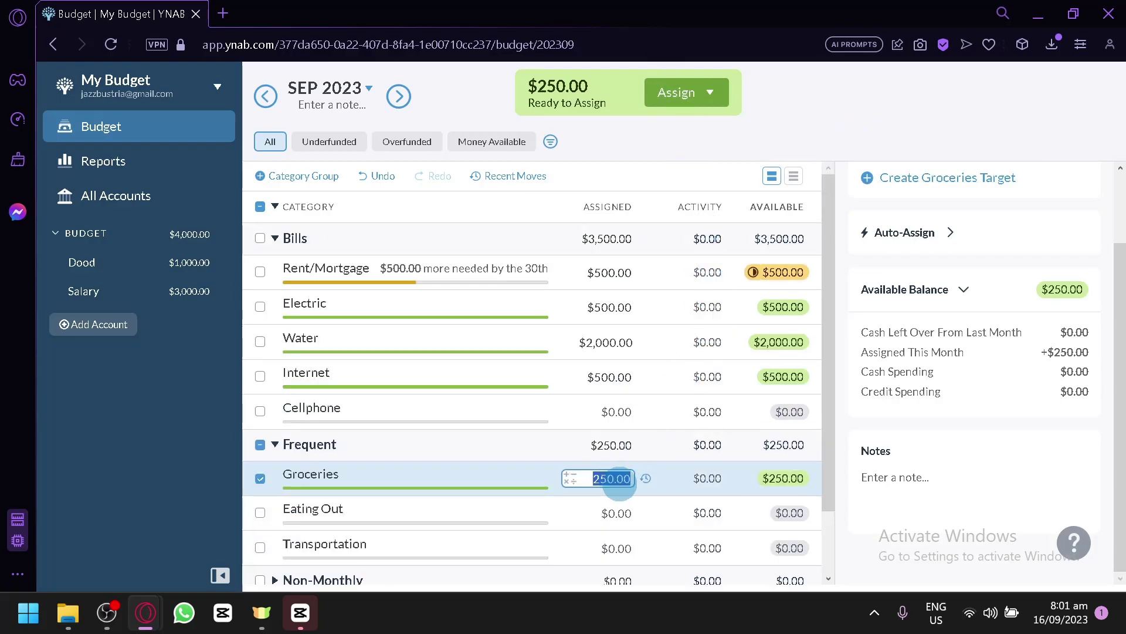
{"action": "key", "text": "BackSpace"}
{"action": "key", "text": "Return"}
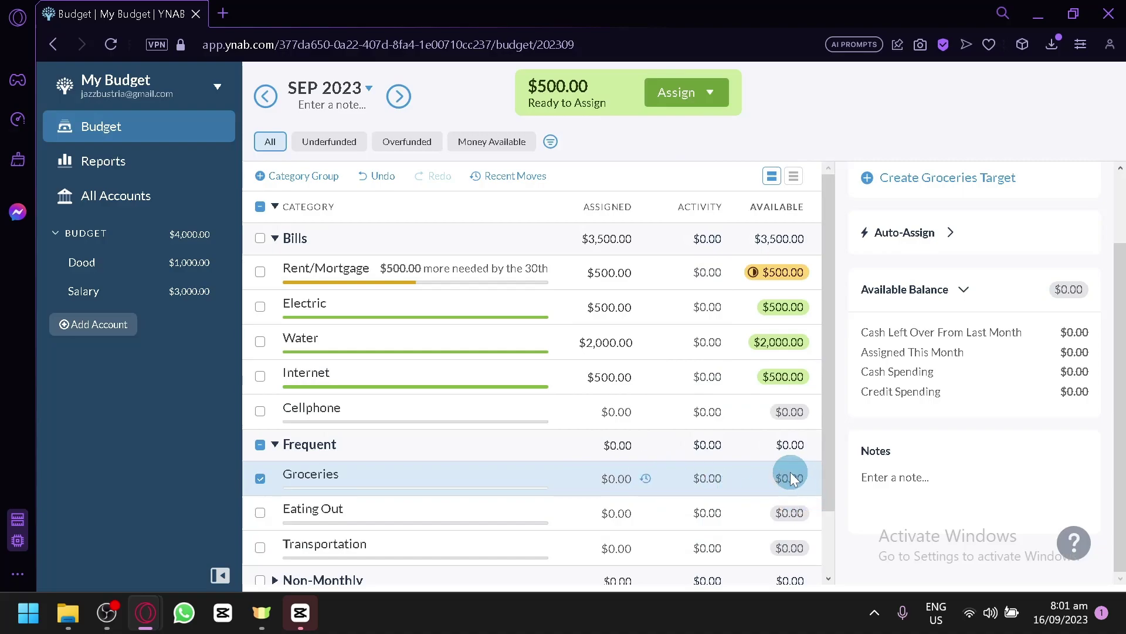
Re-enter $250 as the Groceries assigned amount
{"action": "left_click", "coordinate": [616, 478]}
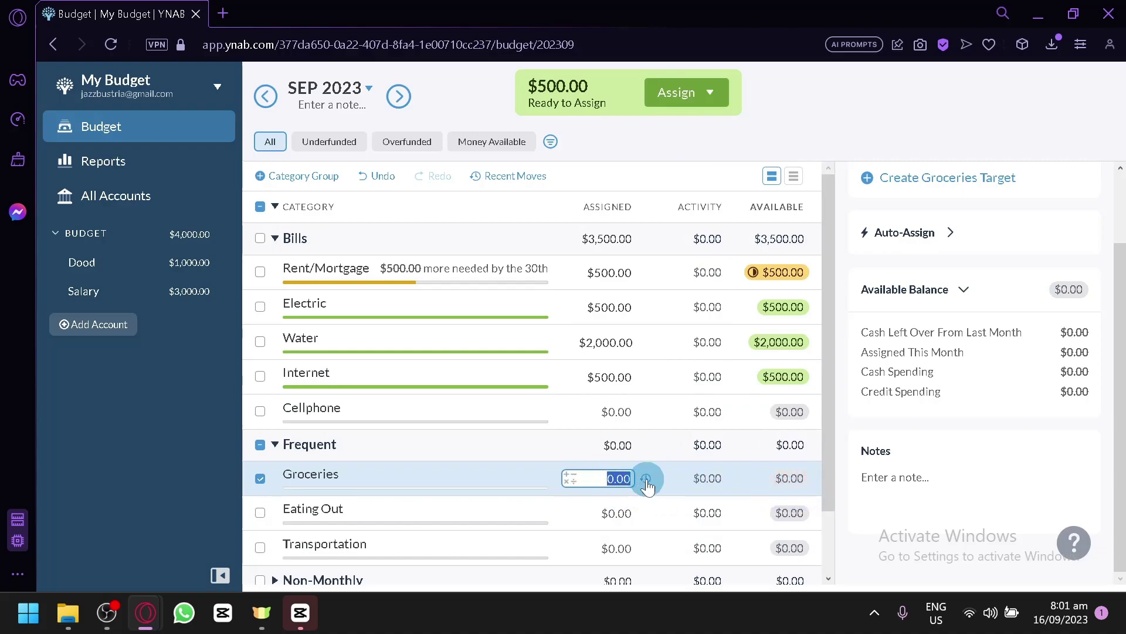
{"action": "type", "text": "500"}
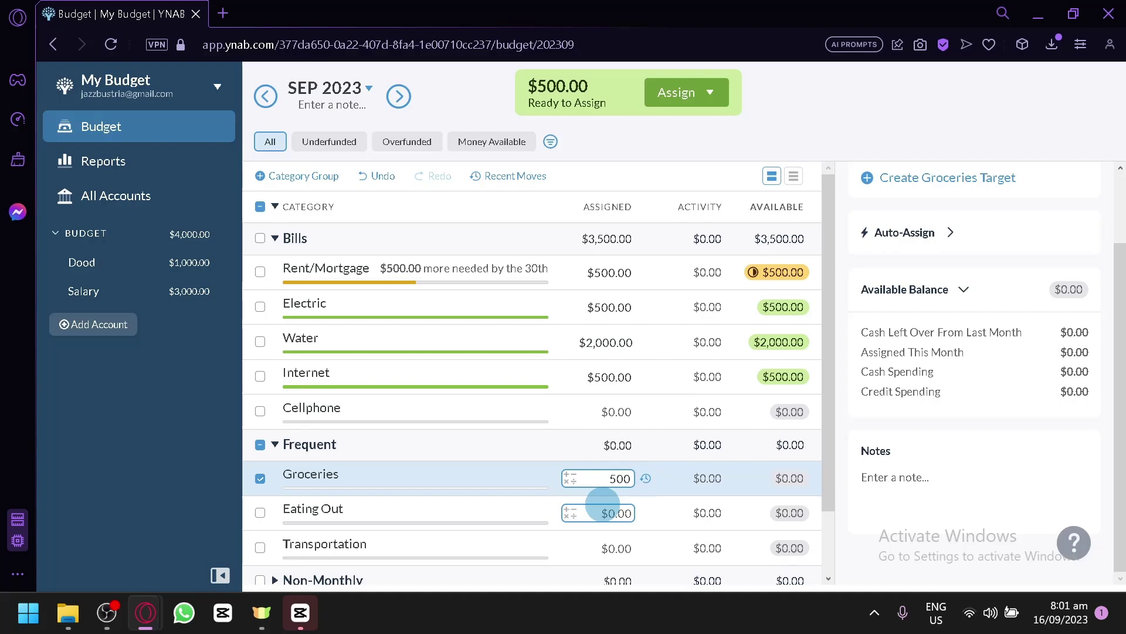
{"action": "left_click", "coordinate": [604, 478]}
{"action": "type", "text": "5250"}
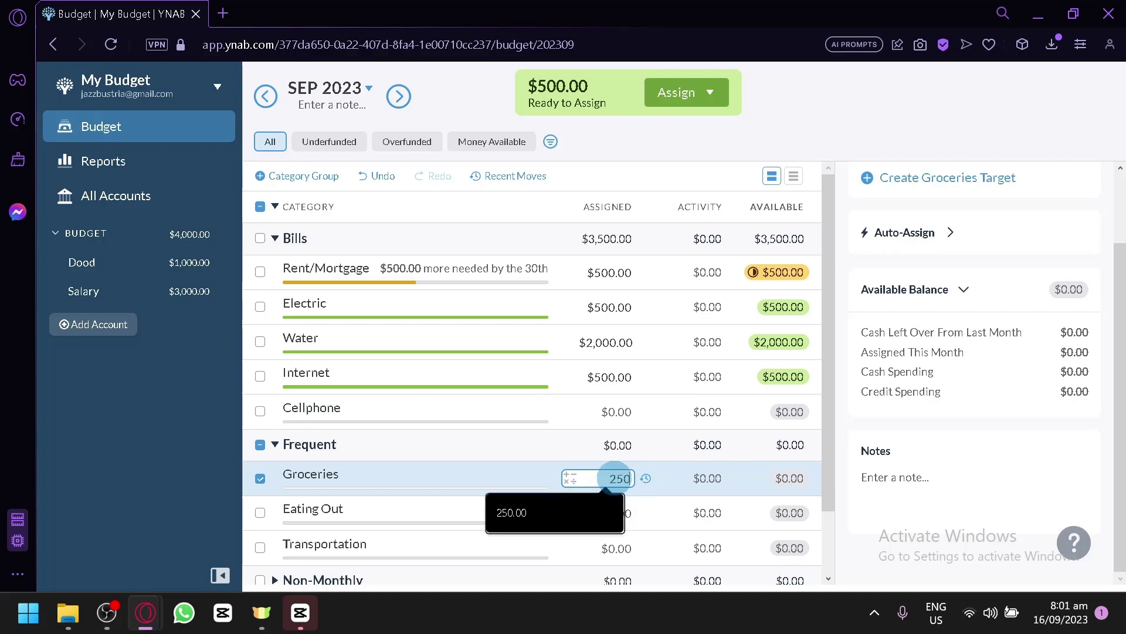
{"action": "key", "text": "Return"}
Check the Groceries moves history, Available Balance breakdown and assign options
{"action": "left_click", "coordinate": [647, 478]}
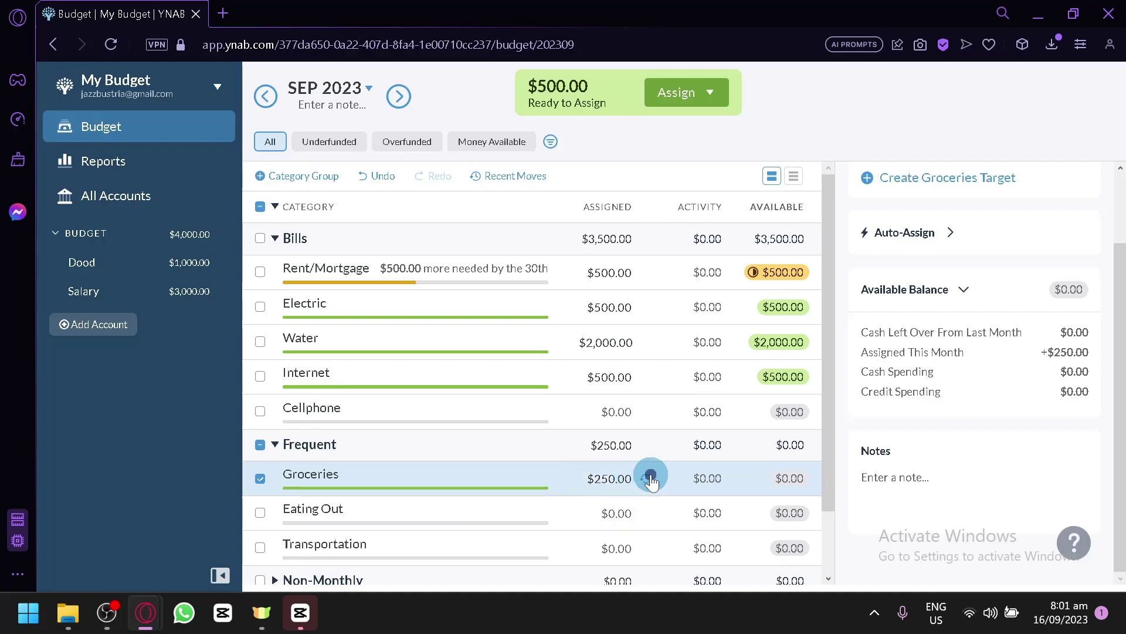
{"action": "left_click", "coordinate": [815, 155]}
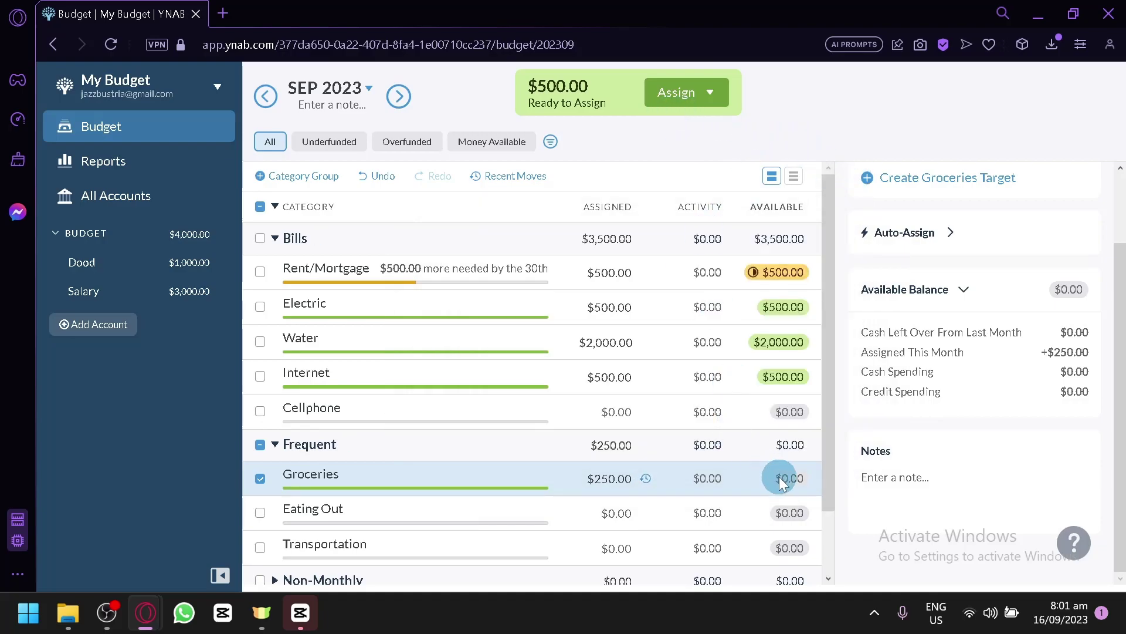
{"action": "left_click", "coordinate": [1066, 289]}
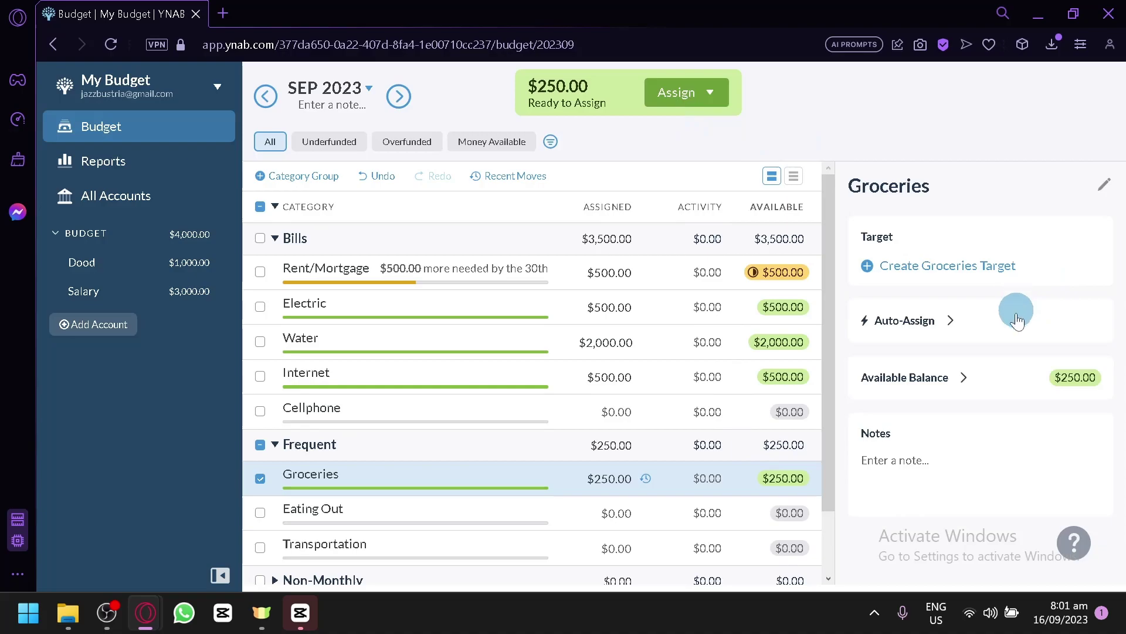
{"action": "left_click", "coordinate": [1075, 379]}
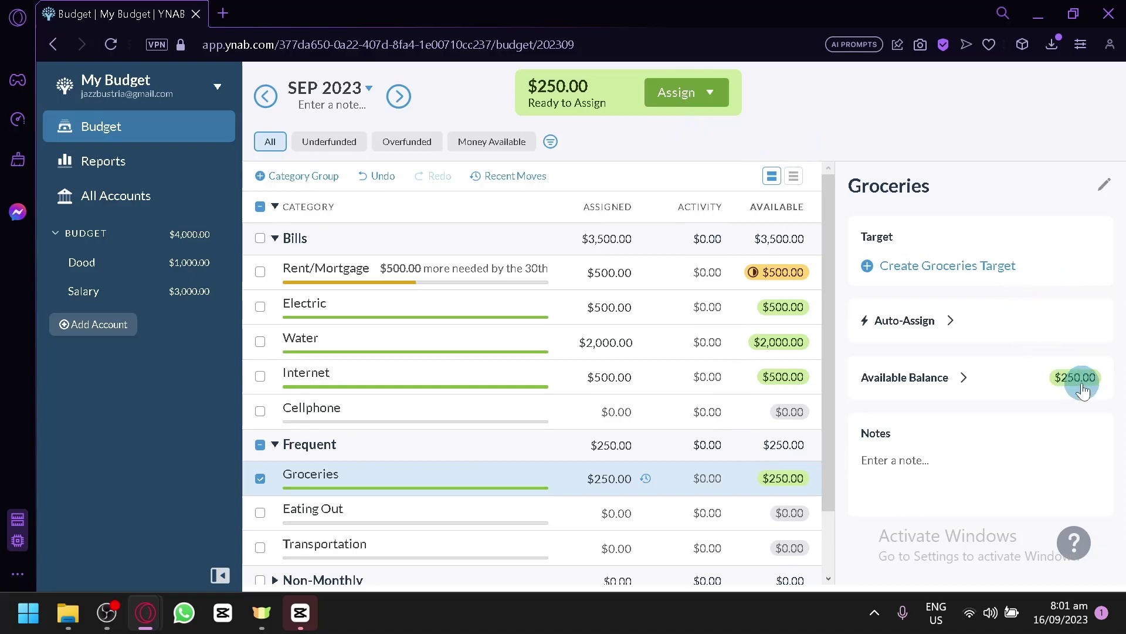
{"action": "left_click", "coordinate": [1103, 189]}
{"action": "left_click", "coordinate": [984, 350]}
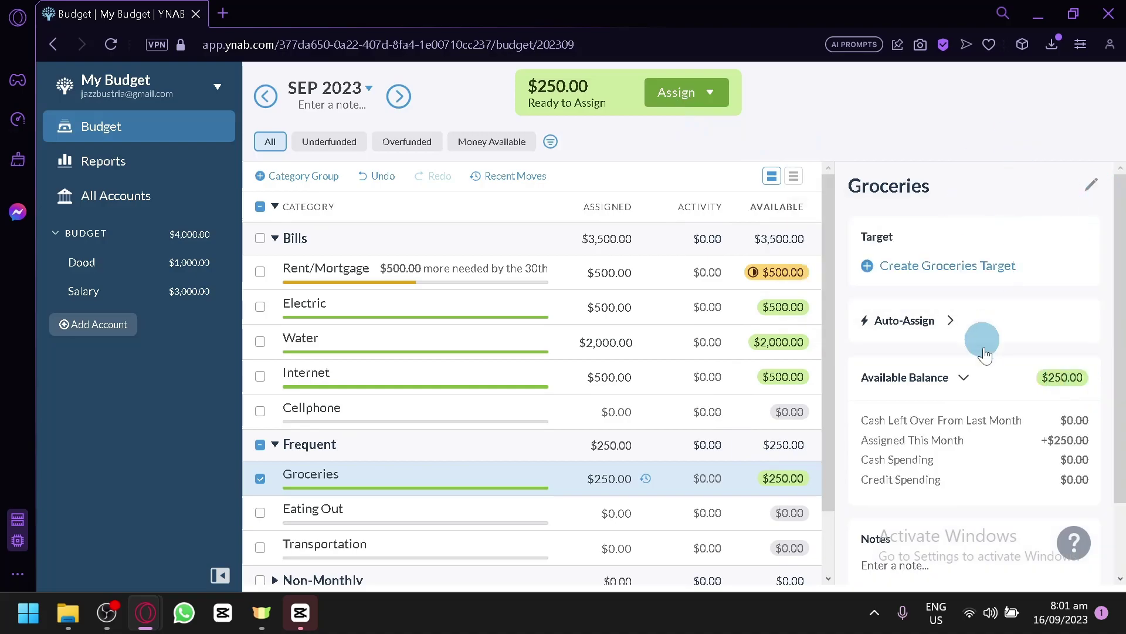
{"action": "scroll", "coordinate": [984, 352], "scroll_direction": "down", "scroll_amount": 2}
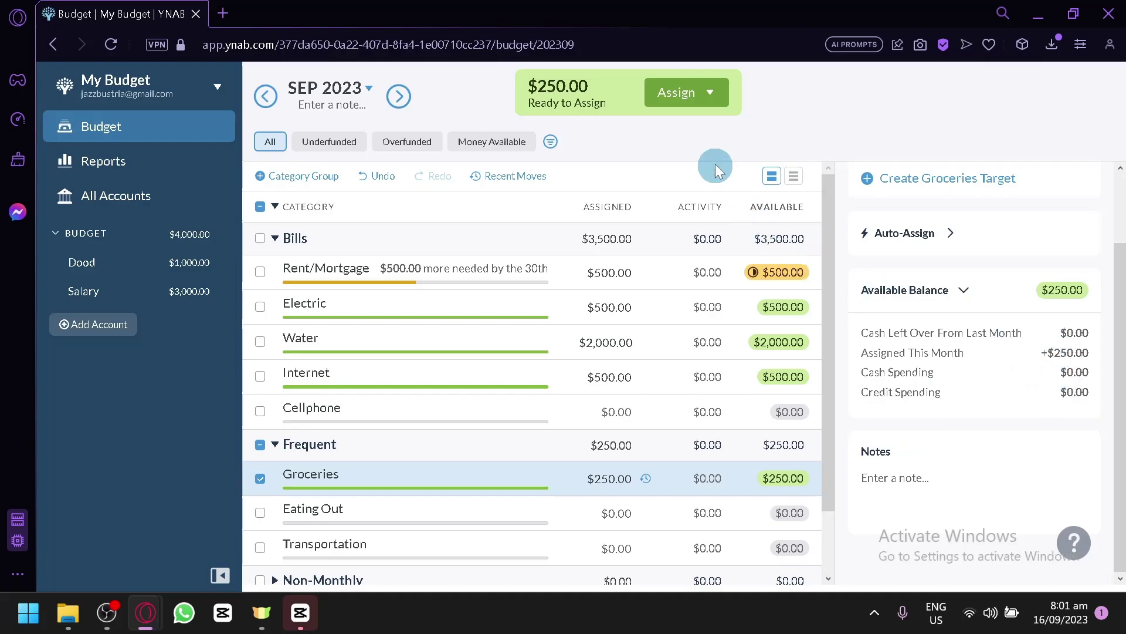
{"action": "left_click", "coordinate": [702, 92]}
{"action": "left_click", "coordinate": [689, 112]}
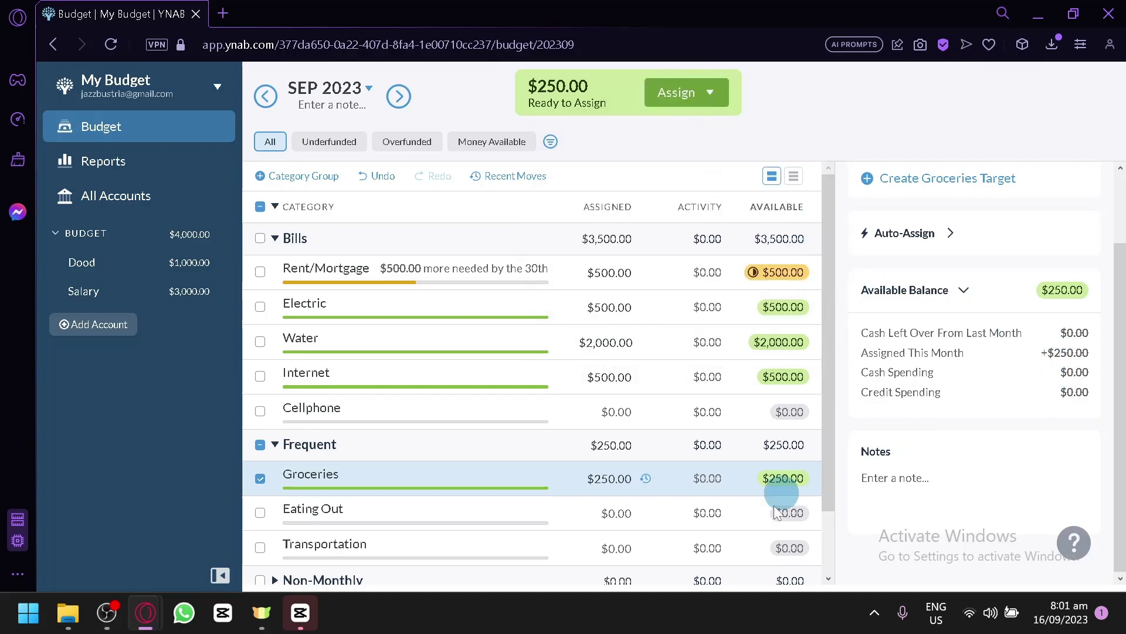
Move $200 from Groceries to Bills: Electric and widen the budget table
{"action": "left_click", "coordinate": [786, 478]}
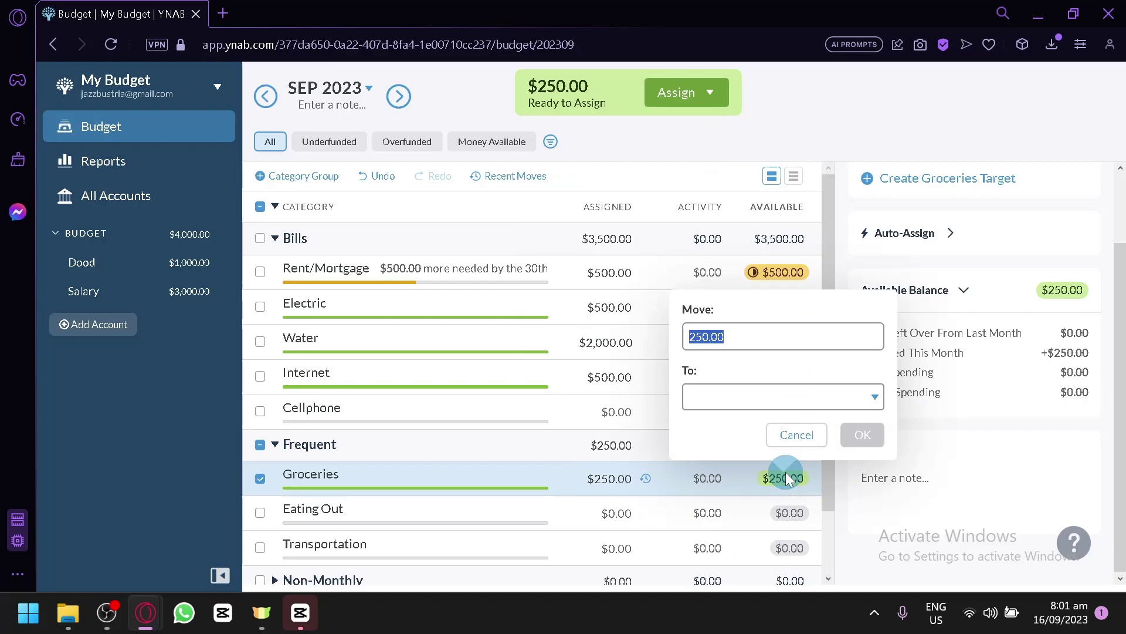
{"action": "key", "text": "BackSpace"}
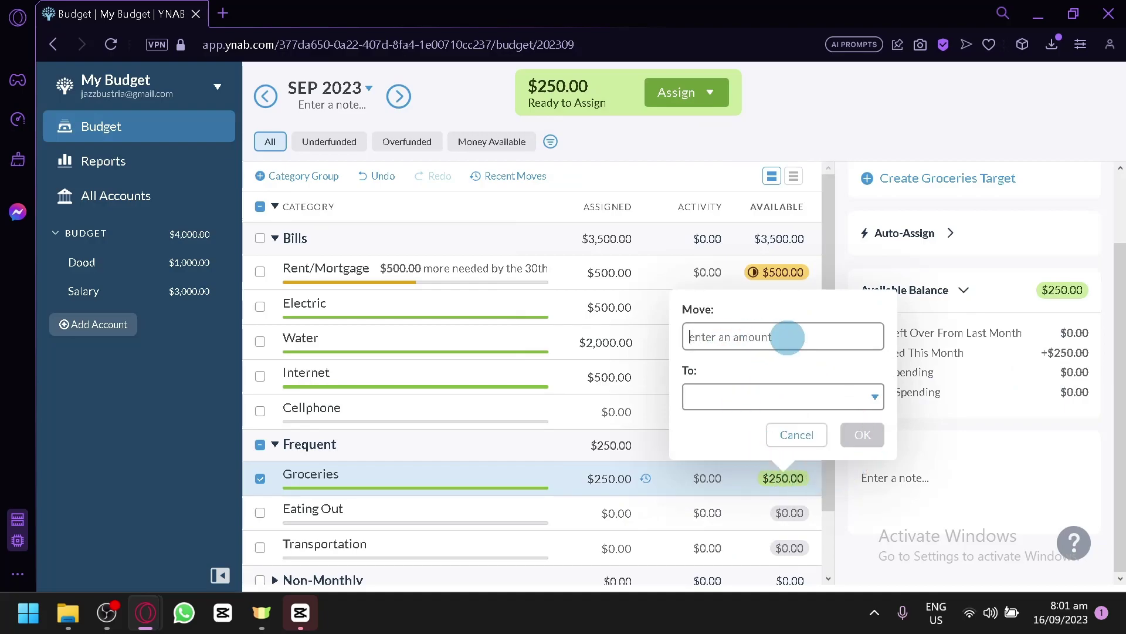
{"action": "type", "text": "300"}
{"action": "key", "text": "BackSpace"}
{"action": "key", "text": "BackSpace"}
{"action": "key", "text": "BackSpace"}
{"action": "type", "text": "20"}
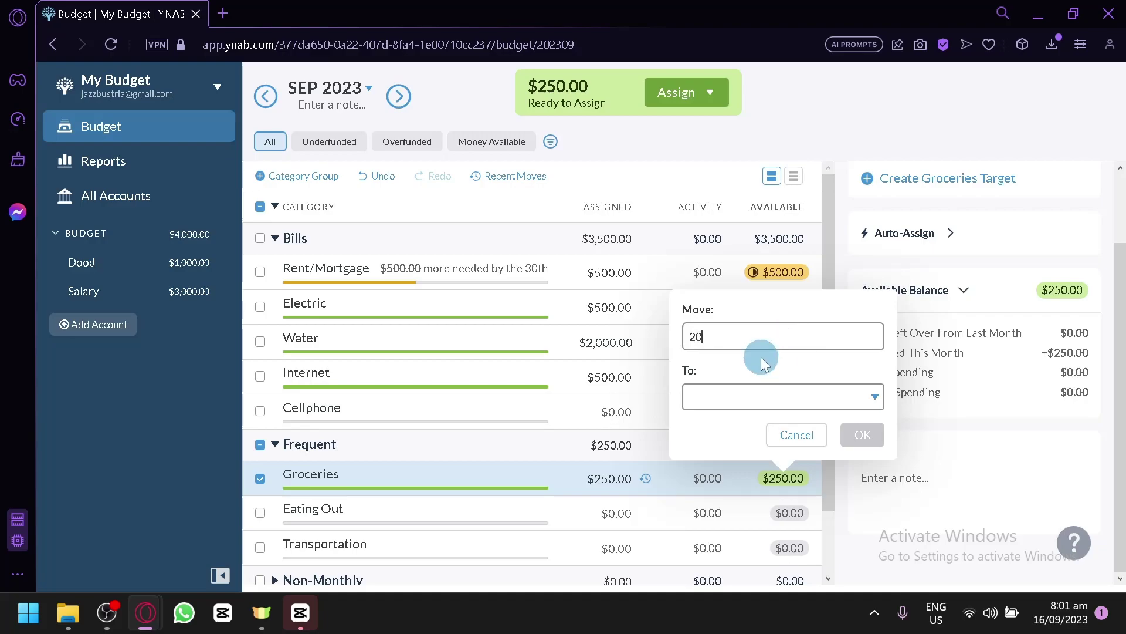
{"action": "type", "text": "0"}
{"action": "left_click", "coordinate": [816, 396]}
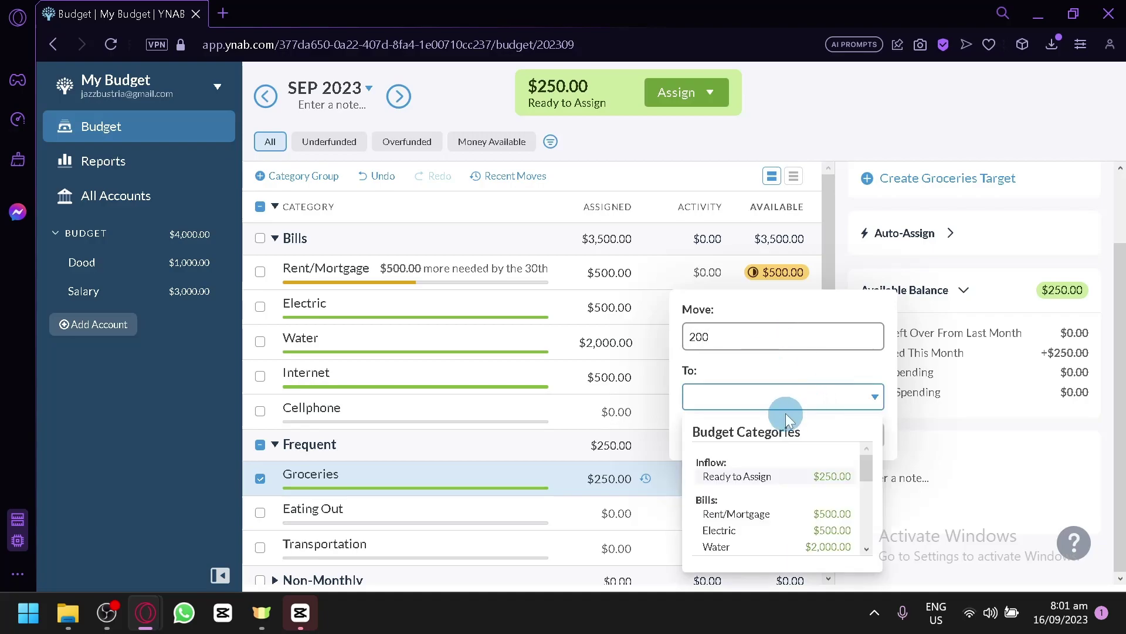
{"action": "left_click", "coordinate": [719, 529]}
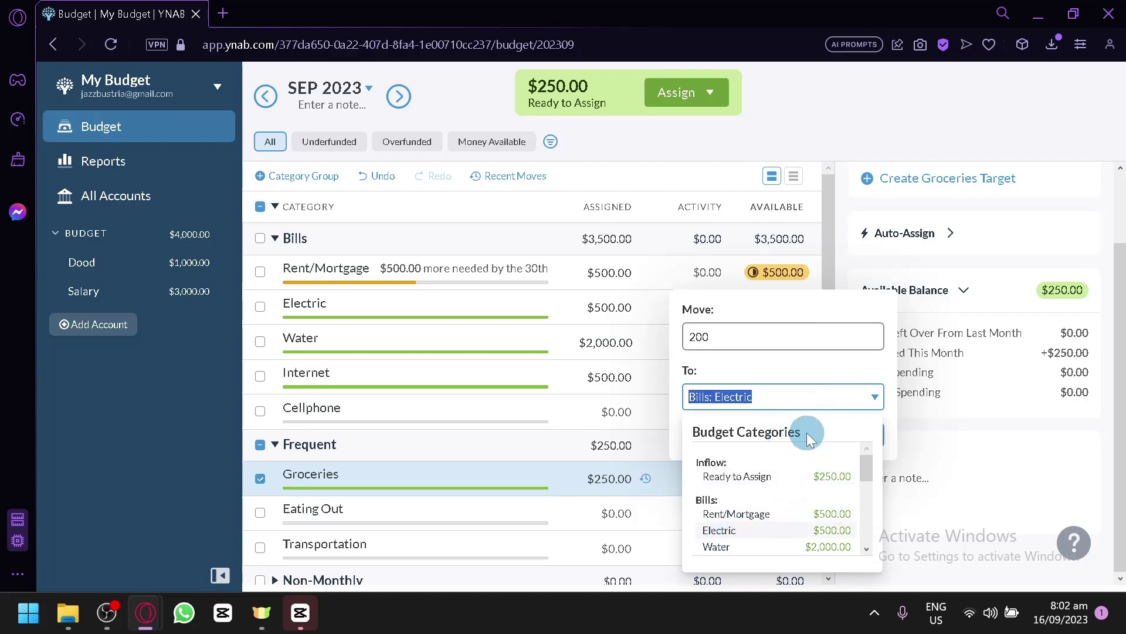
{"action": "left_click", "coordinate": [810, 364]}
{"action": "left_click", "coordinate": [857, 433]}
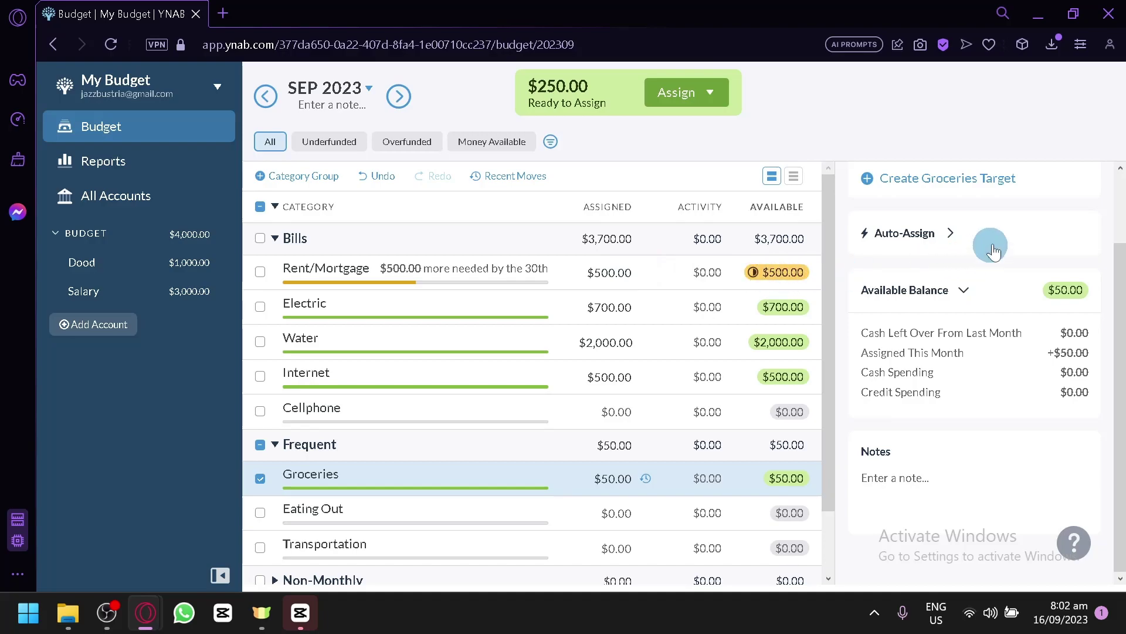
{"action": "left_click_drag", "start_coordinate": [832, 193], "coordinate": [938, 205]}
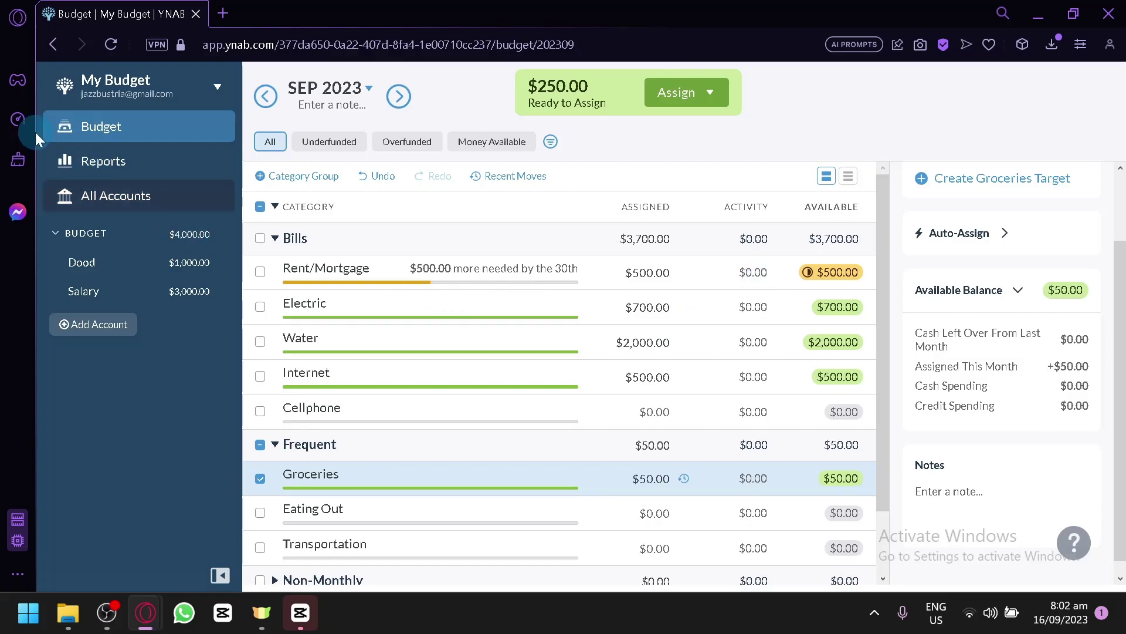
Open Reports, view Net Worth, then the Jul–Sep 2023 Income v Expense report
{"action": "left_click", "coordinate": [116, 165]}
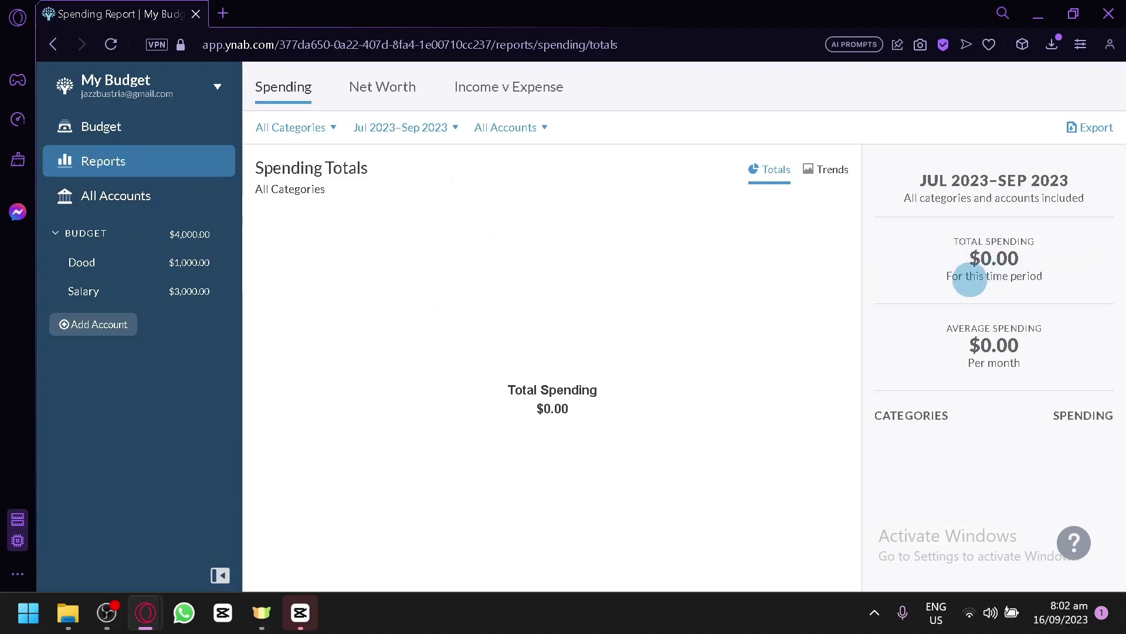
{"action": "left_click_drag", "start_coordinate": [969, 279], "coordinate": [1044, 271]}
{"action": "left_click", "coordinate": [1026, 367]}
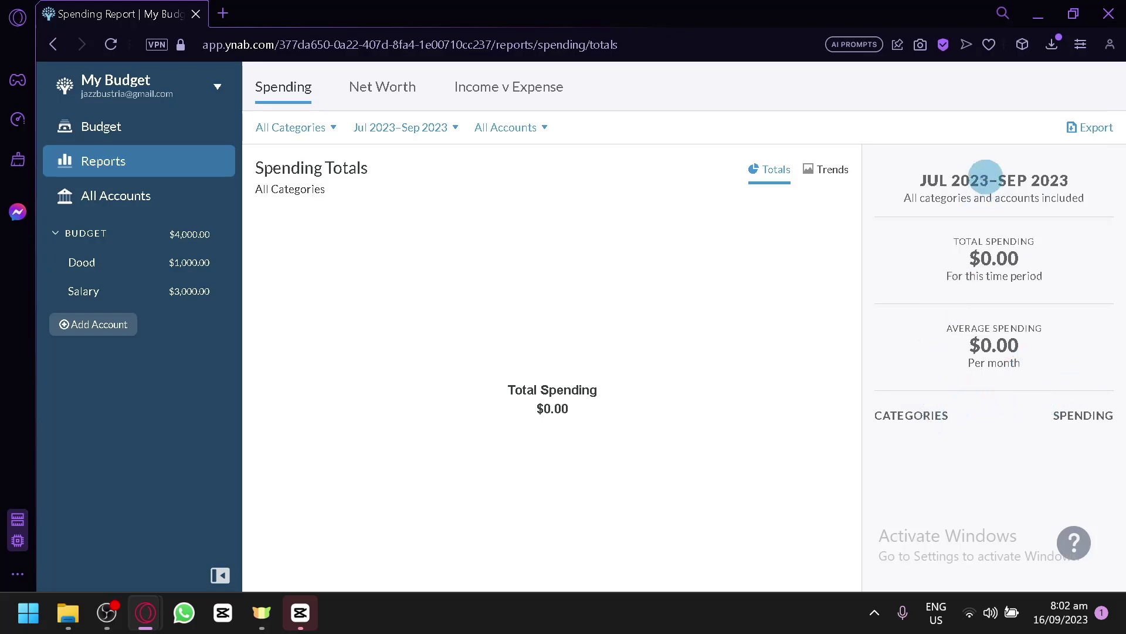
{"action": "left_click", "coordinate": [382, 104]}
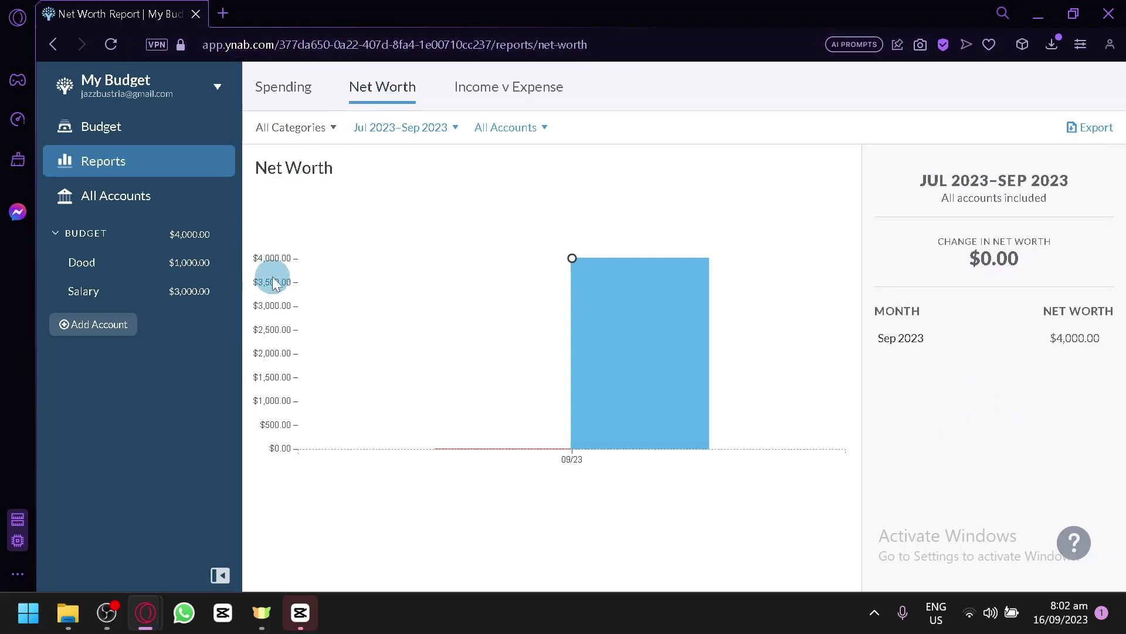
{"action": "mouse_move", "coordinate": [602, 270]}
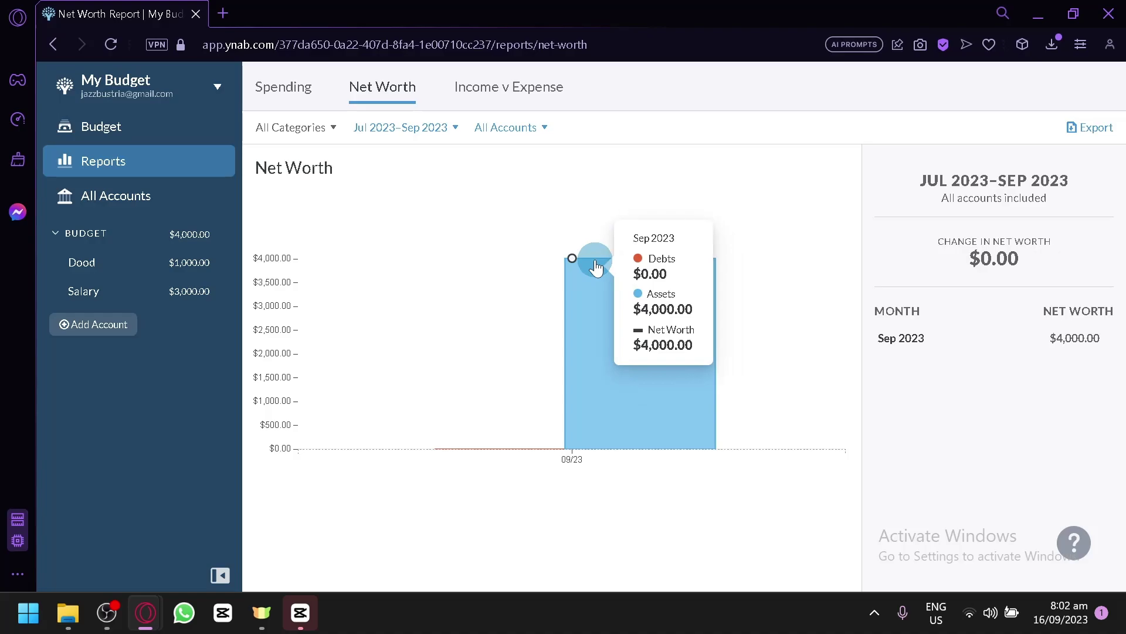
{"action": "left_click", "coordinate": [498, 101]}
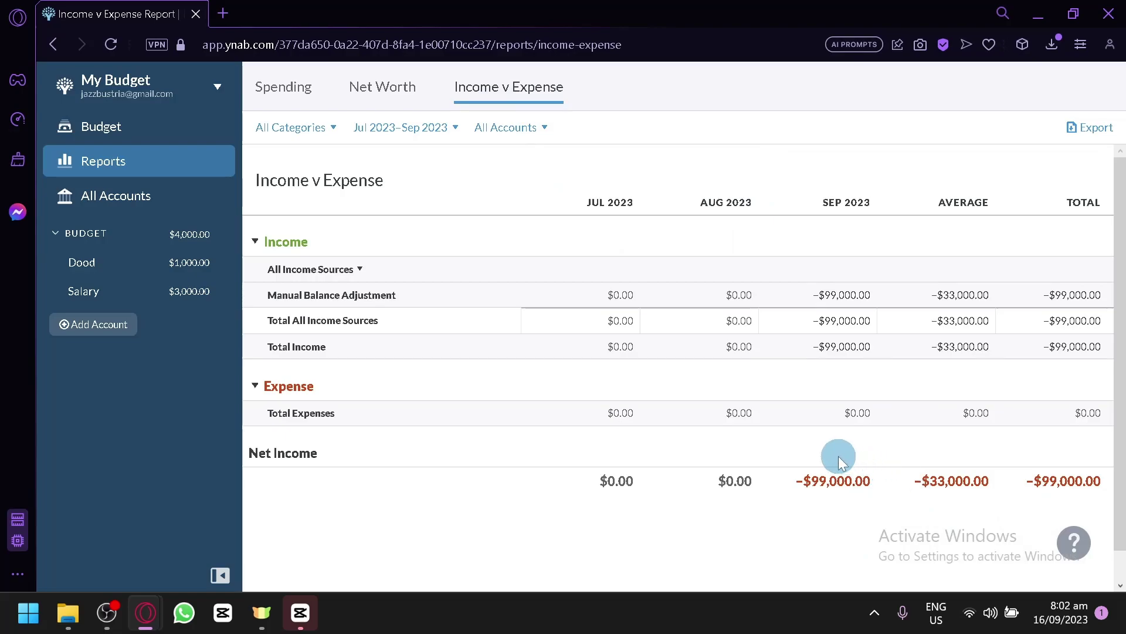
Open the All Accounts register
{"action": "left_click", "coordinate": [188, 193]}
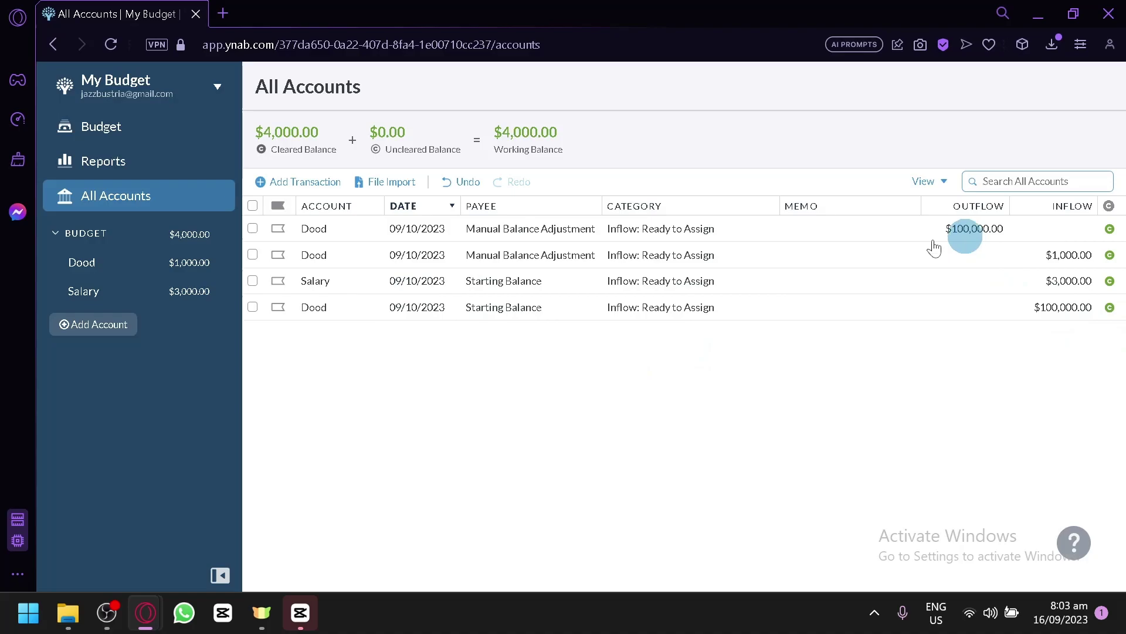
Open the Income v Expense report and check September's net income amount
{"action": "left_click", "coordinate": [128, 167]}
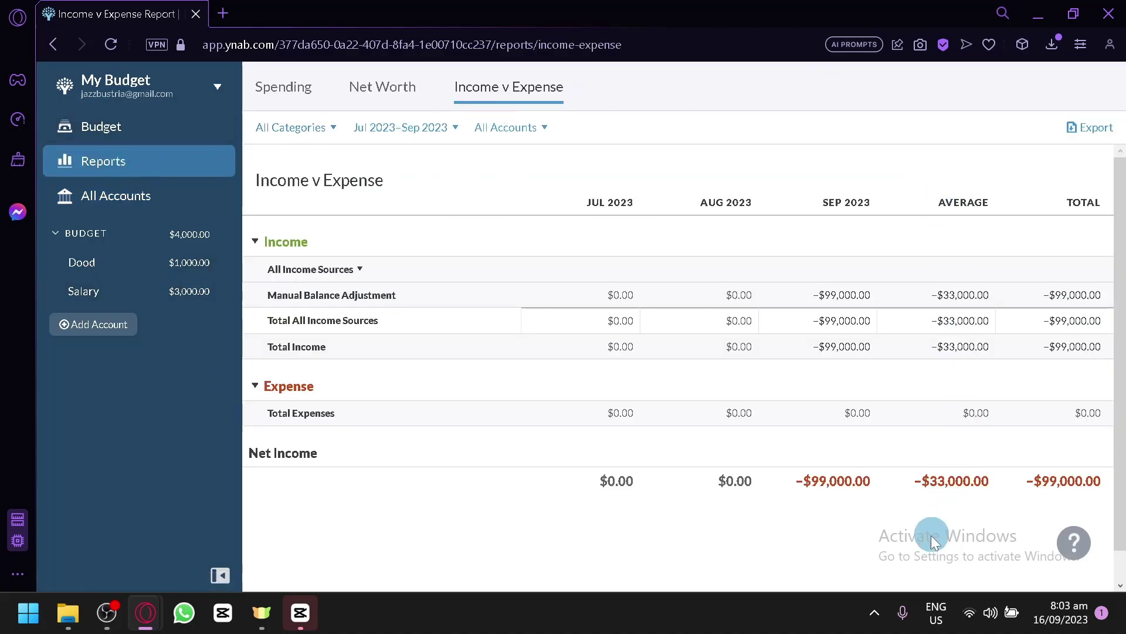
{"action": "left_click_drag", "start_coordinate": [856, 488], "coordinate": [804, 486]}
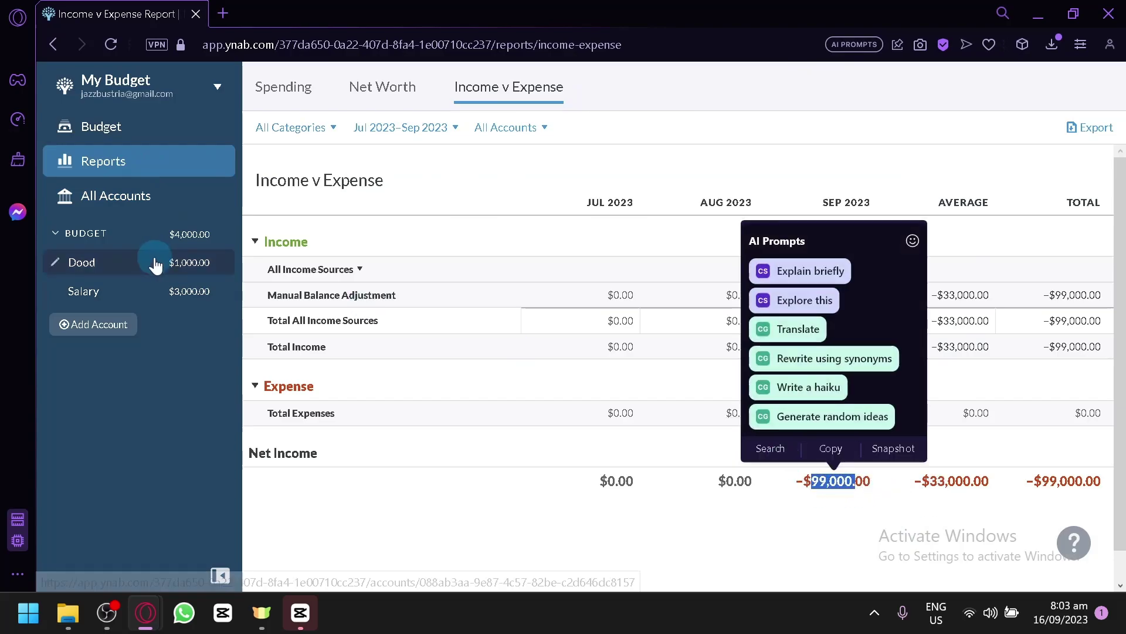
{"action": "left_click", "coordinate": [163, 367]}
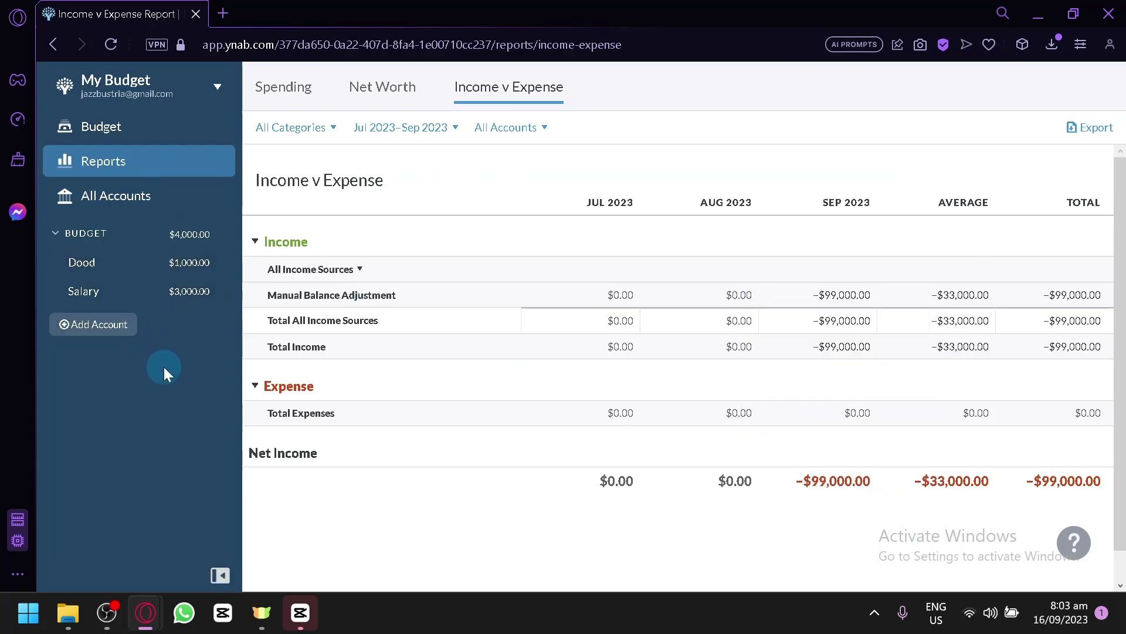
Close the Dood account, adjusting its balance to zero before closing
{"action": "left_click", "coordinate": [97, 240]}
{"action": "left_click", "coordinate": [55, 261]}
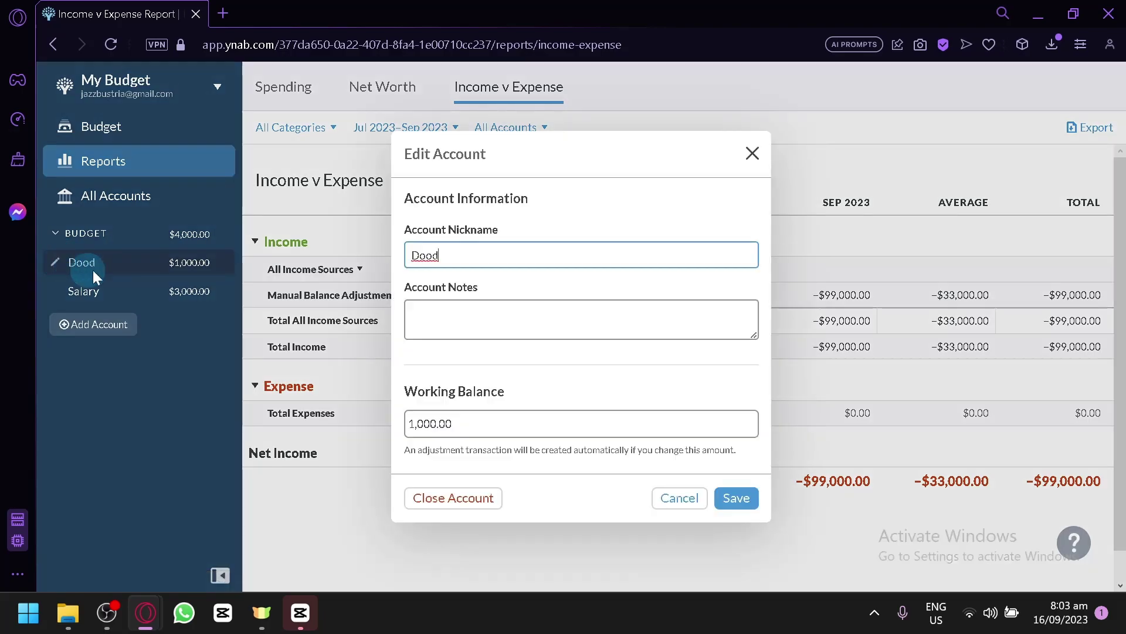
{"action": "left_click", "coordinate": [492, 511]}
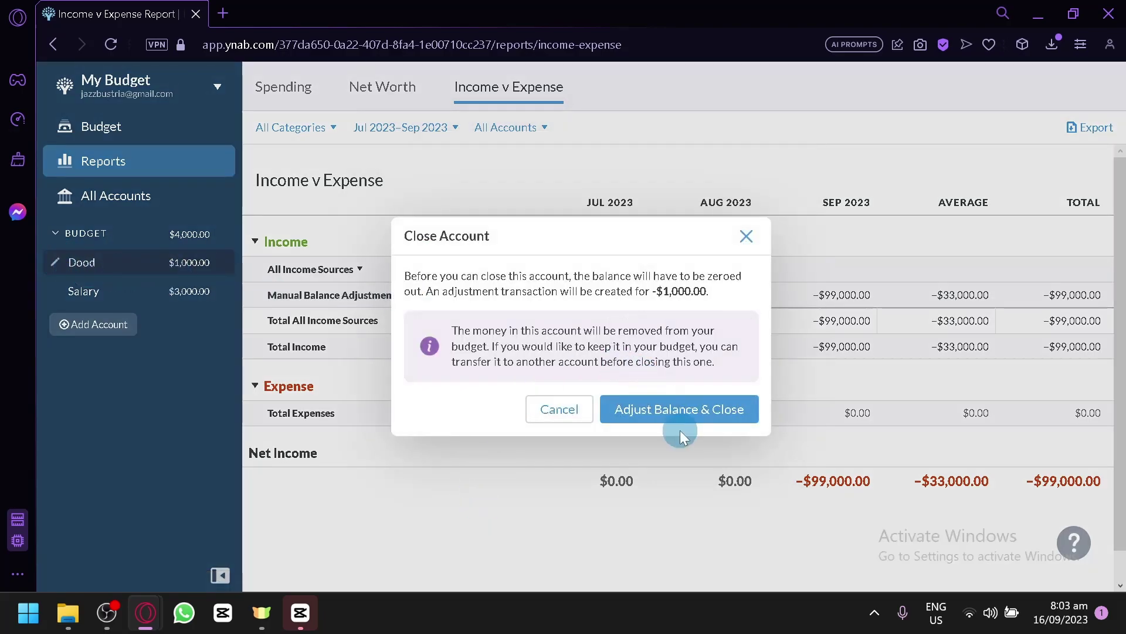
{"action": "left_click", "coordinate": [661, 410]}
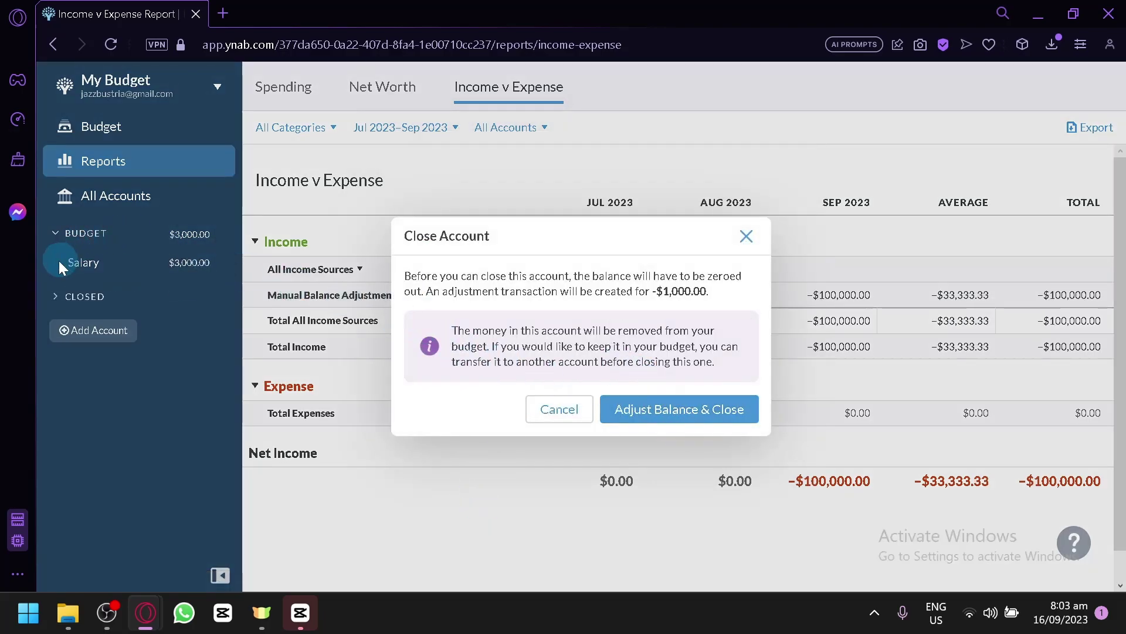
{"action": "left_click", "coordinate": [747, 237]}
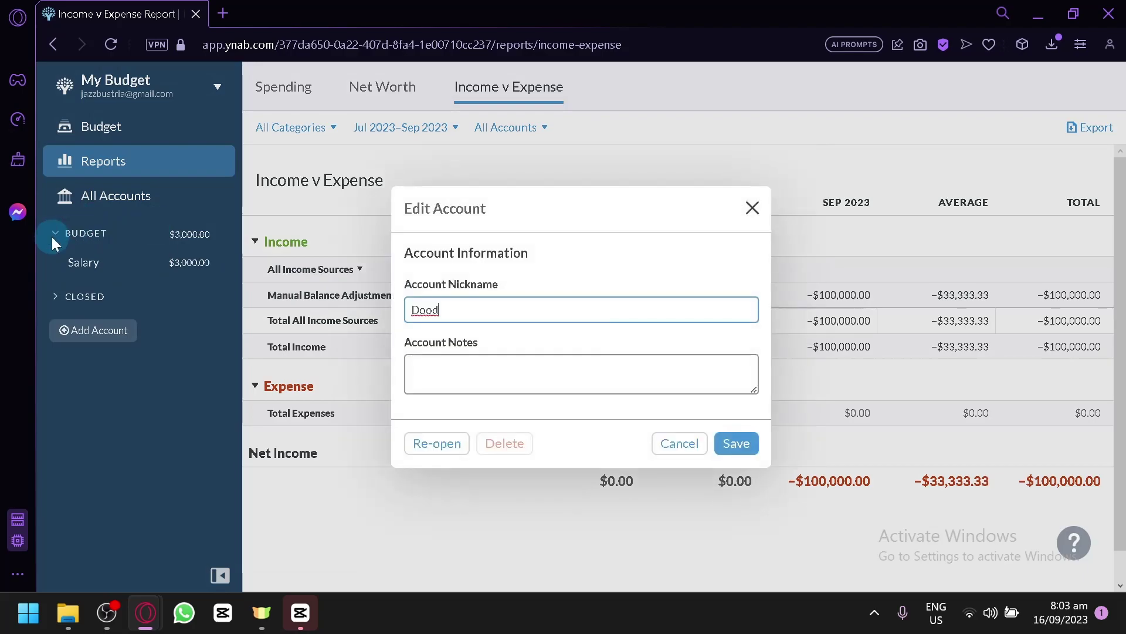
{"action": "left_click", "coordinate": [750, 211]}
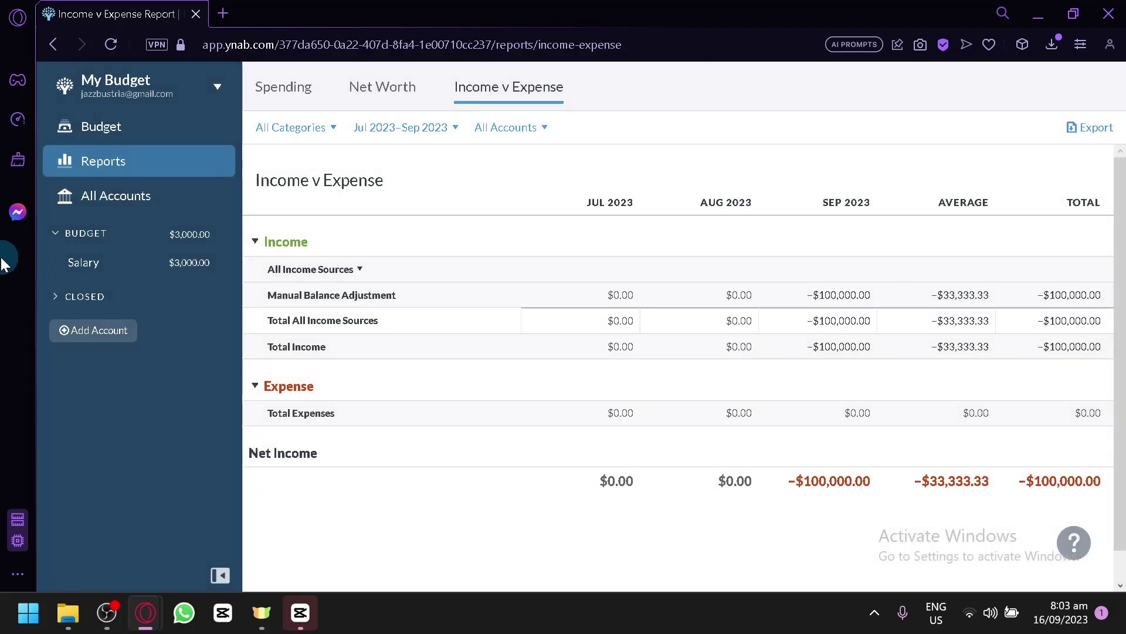
Delete the Salary account and return to the September 2023 budget
{"action": "left_click", "coordinate": [55, 262]}
{"action": "left_click", "coordinate": [472, 498]}
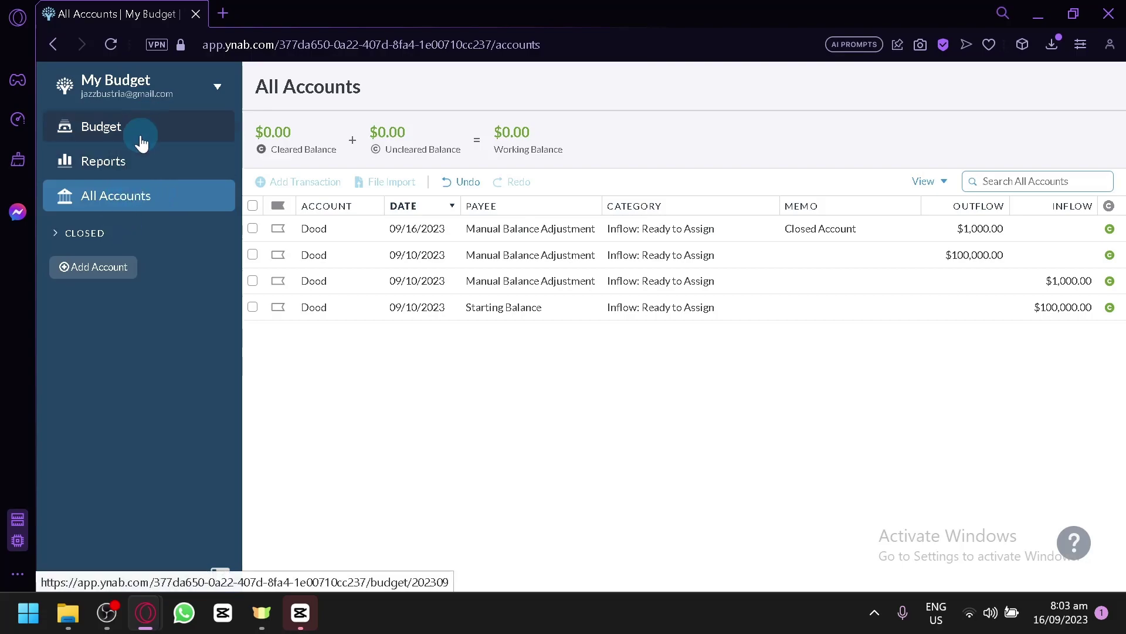
{"action": "left_click", "coordinate": [130, 119]}
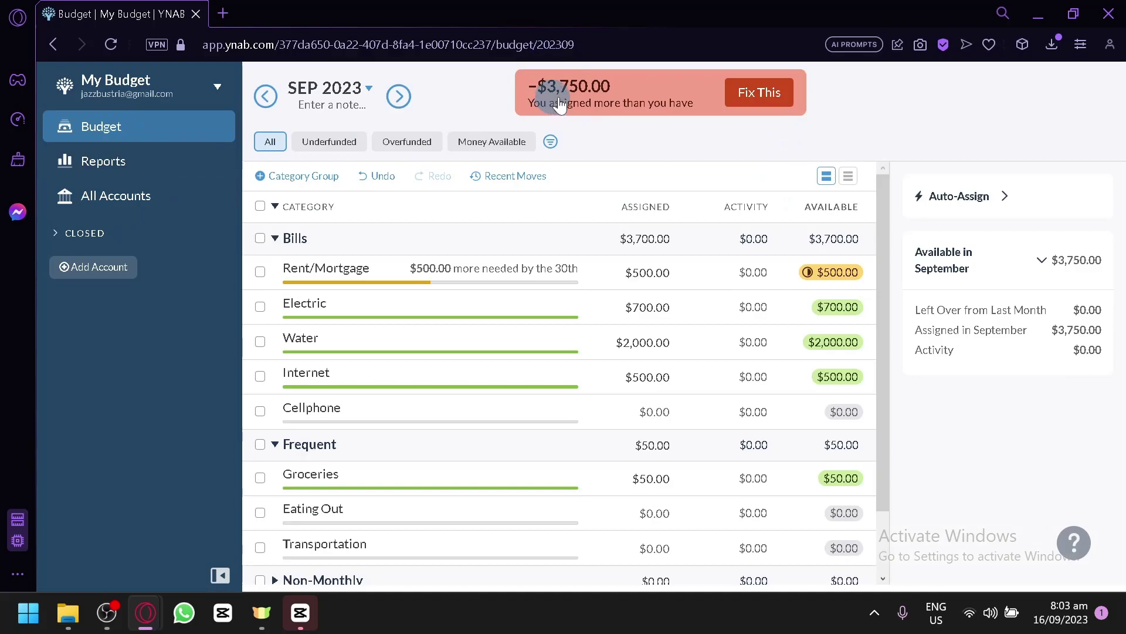
Un-assign the over-assigned money from Water and then from Rent/Mortgage
{"action": "left_click", "coordinate": [766, 93]}
{"action": "left_click", "coordinate": [843, 171]}
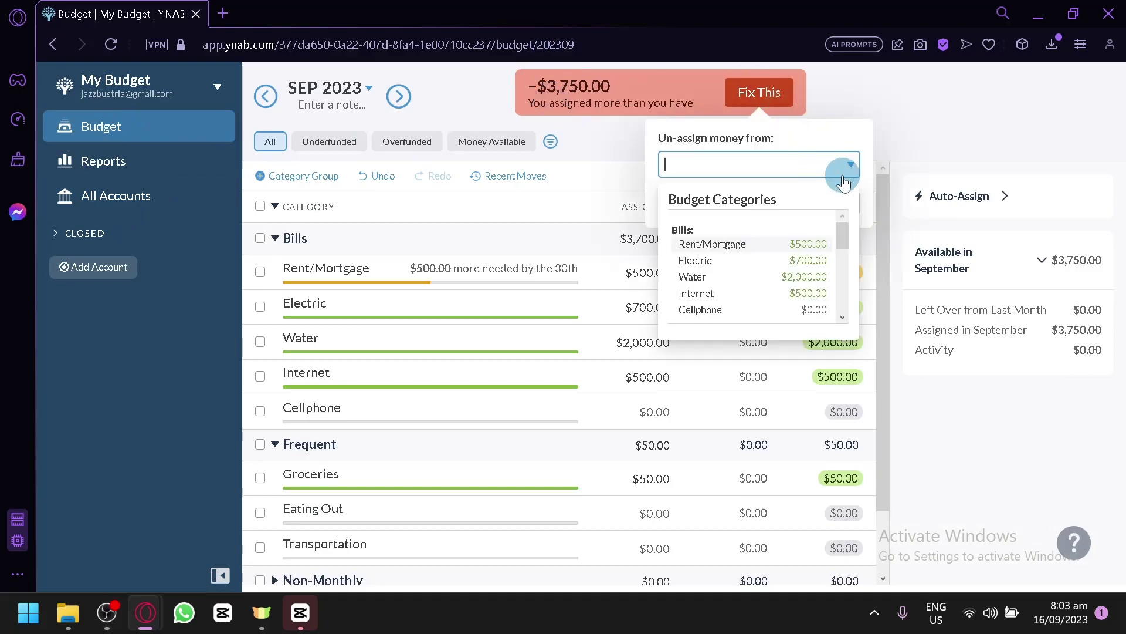
{"action": "left_click", "coordinate": [815, 277]}
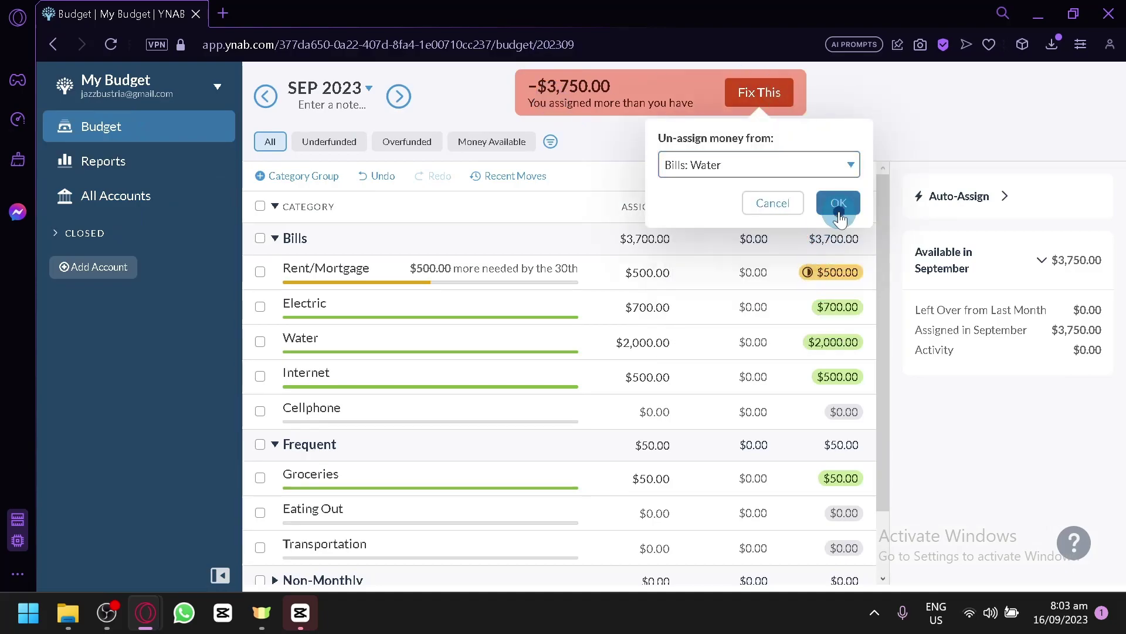
{"action": "left_click", "coordinate": [839, 203]}
{"action": "left_click", "coordinate": [759, 93]}
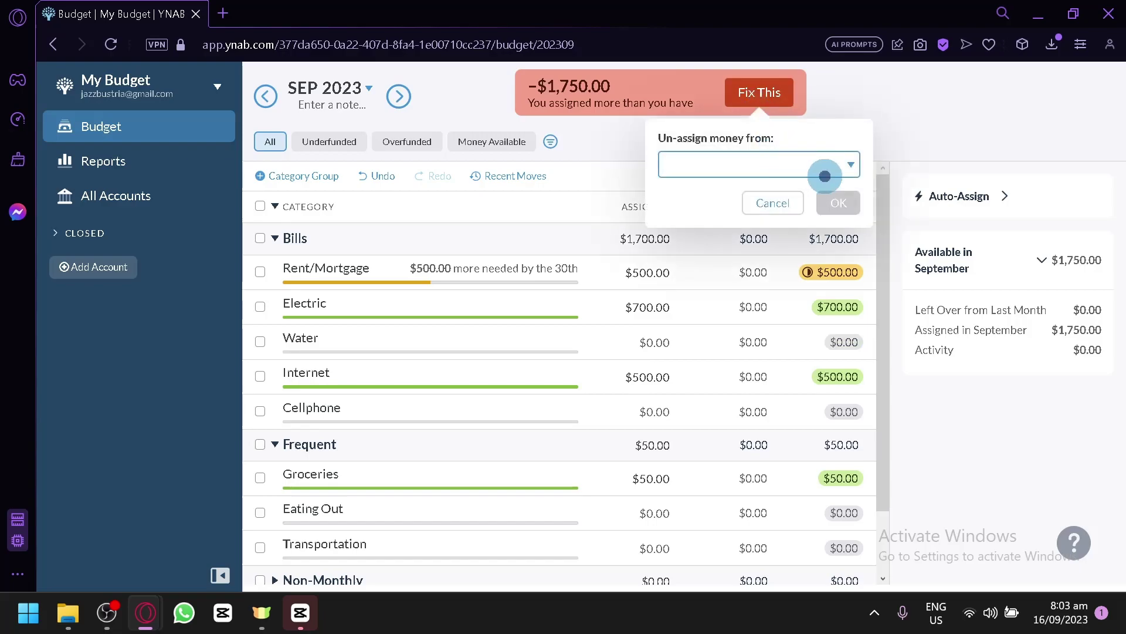
{"action": "left_click", "coordinate": [825, 176]}
{"action": "left_click", "coordinate": [812, 241]}
{"action": "left_click", "coordinate": [837, 204]}
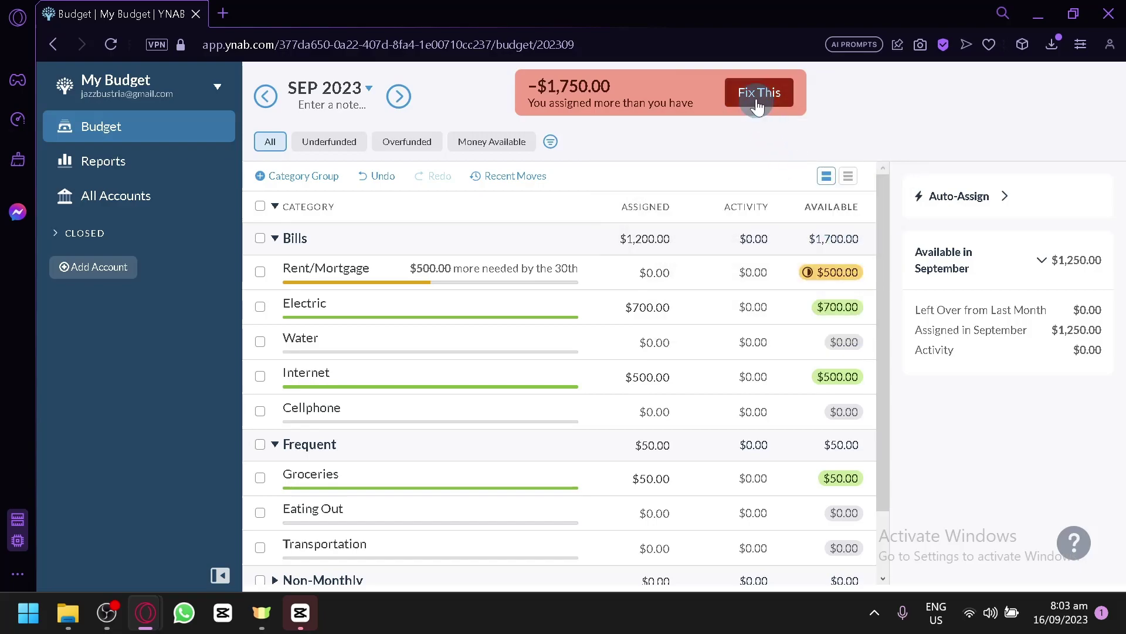
Take the remaining overage back from Electric and then from Internet
{"action": "left_click", "coordinate": [757, 106]}
{"action": "left_click", "coordinate": [845, 165]}
{"action": "left_click", "coordinate": [816, 261]}
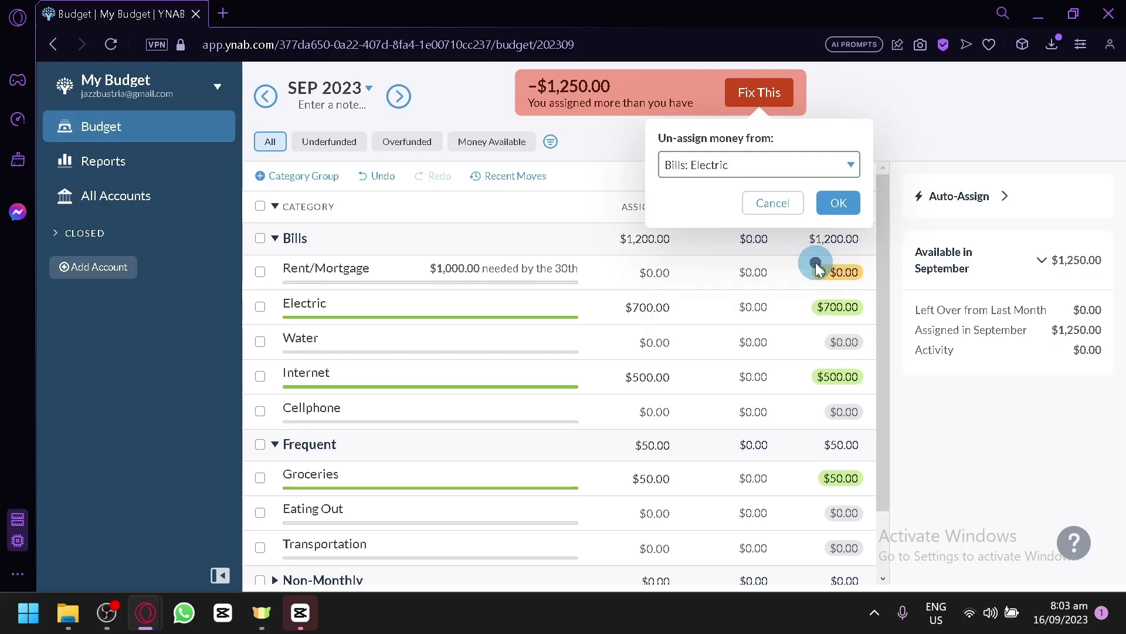
{"action": "left_click", "coordinate": [839, 203]}
{"action": "left_click", "coordinate": [764, 94]}
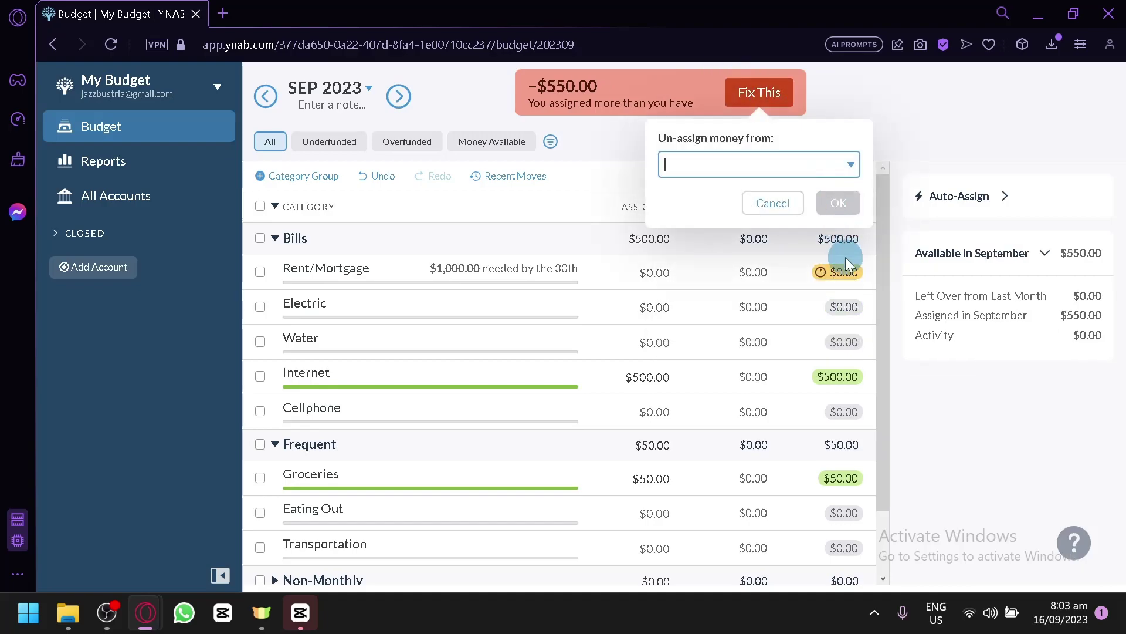
{"action": "left_click", "coordinate": [850, 166]}
{"action": "left_click", "coordinate": [800, 294]}
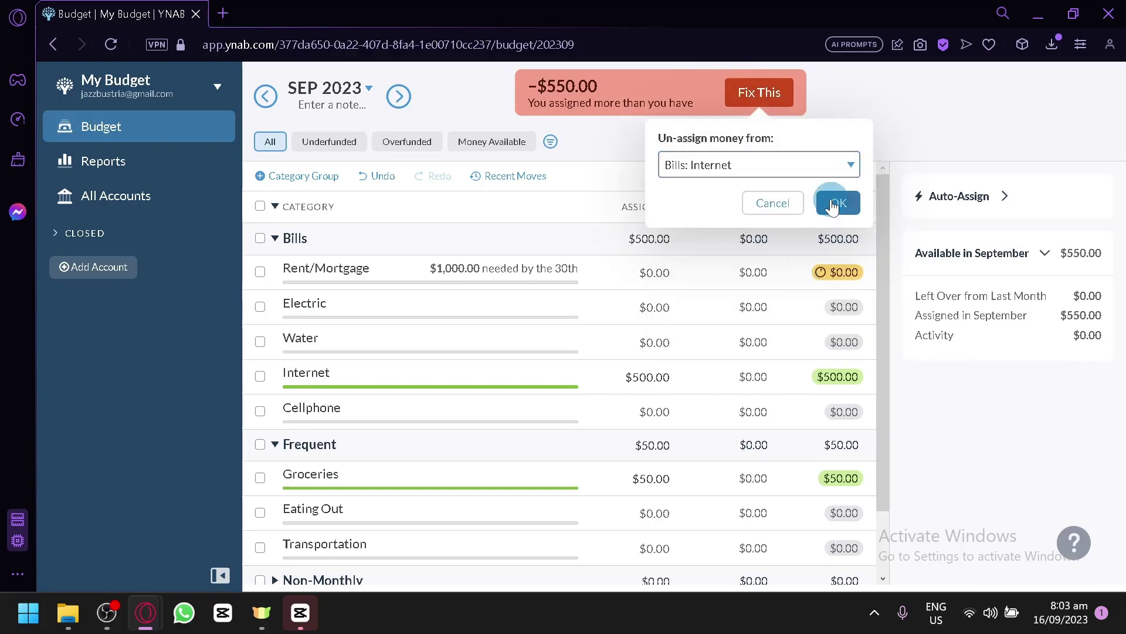
{"action": "left_click", "coordinate": [833, 203]}
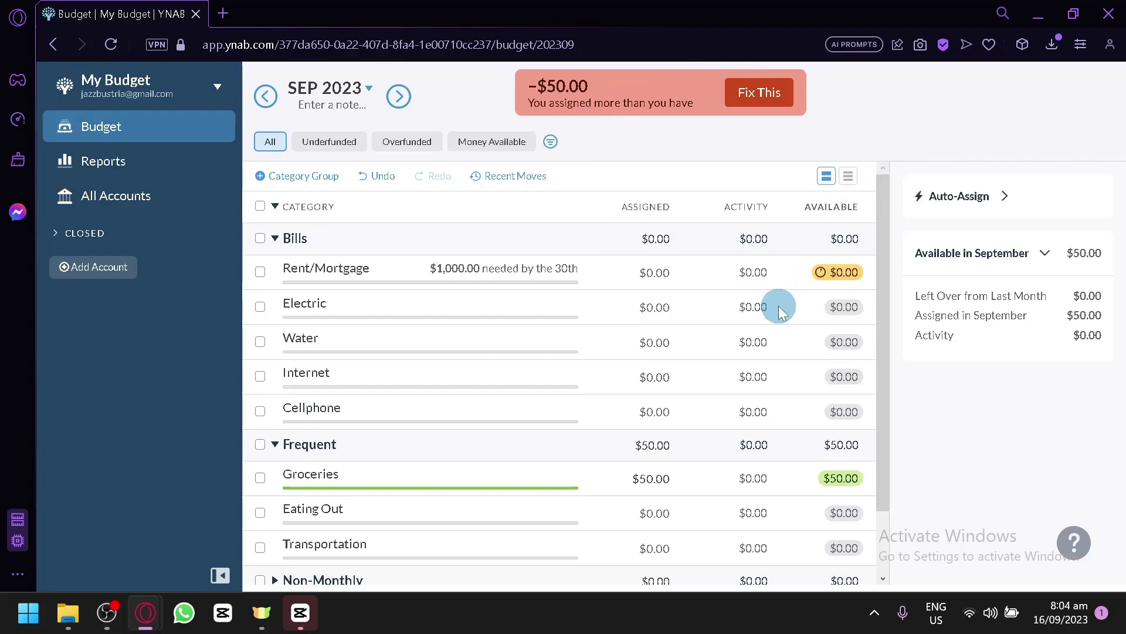
Choose Groceries as the category to un-assign the last $50 from
{"action": "right_click", "coordinate": [445, 124]}
{"action": "left_click", "coordinate": [759, 94]}
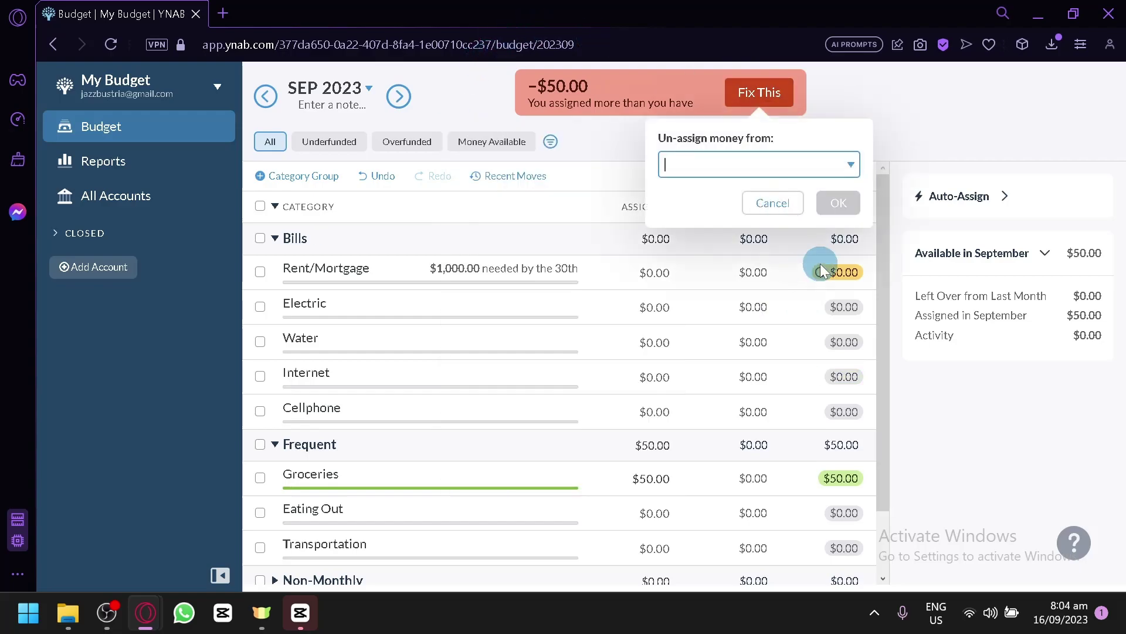
{"action": "left_click", "coordinate": [842, 166]}
{"action": "scroll", "coordinate": [821, 270], "scroll_direction": "down", "scroll_amount": 3}
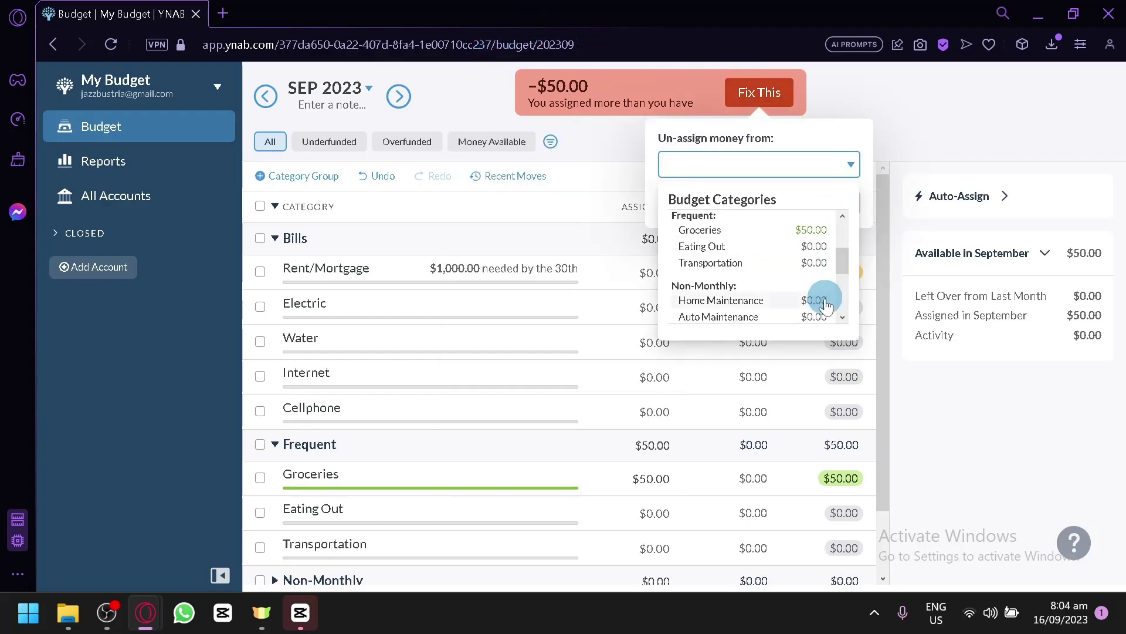
{"action": "left_click", "coordinate": [804, 235]}
Take the last $50 back from Groceries and begin adding an unlinked account
{"action": "left_click", "coordinate": [834, 203]}
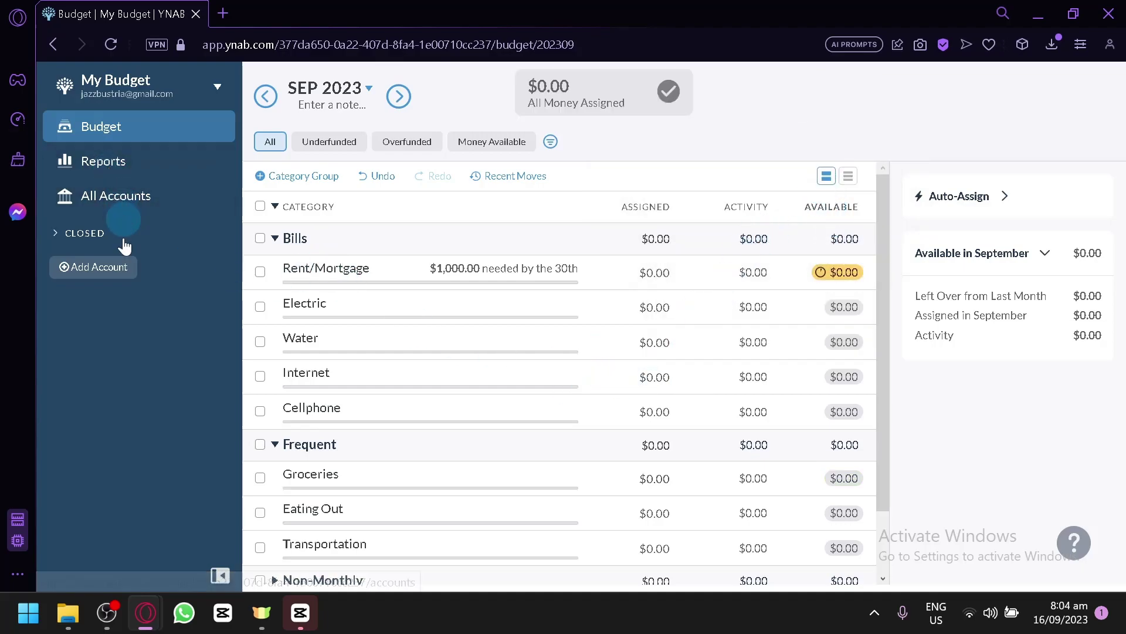
{"action": "left_click", "coordinate": [124, 269]}
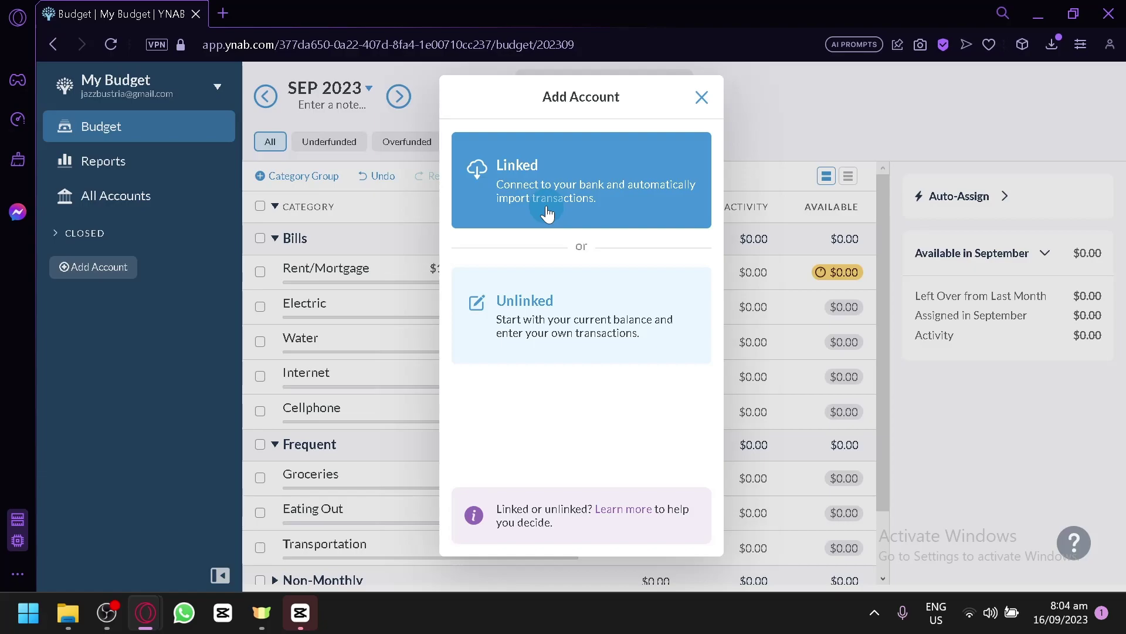
{"action": "left_click", "coordinate": [606, 339]}
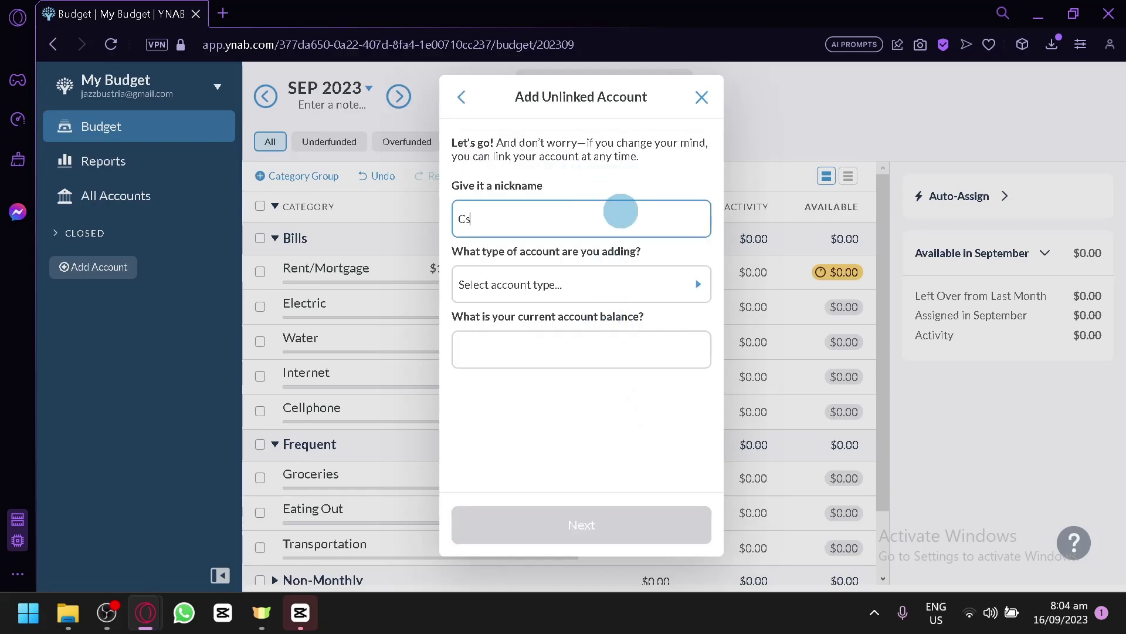
Set the new unlinked account's type to Cash
{"action": "left_click", "coordinate": [649, 284]}
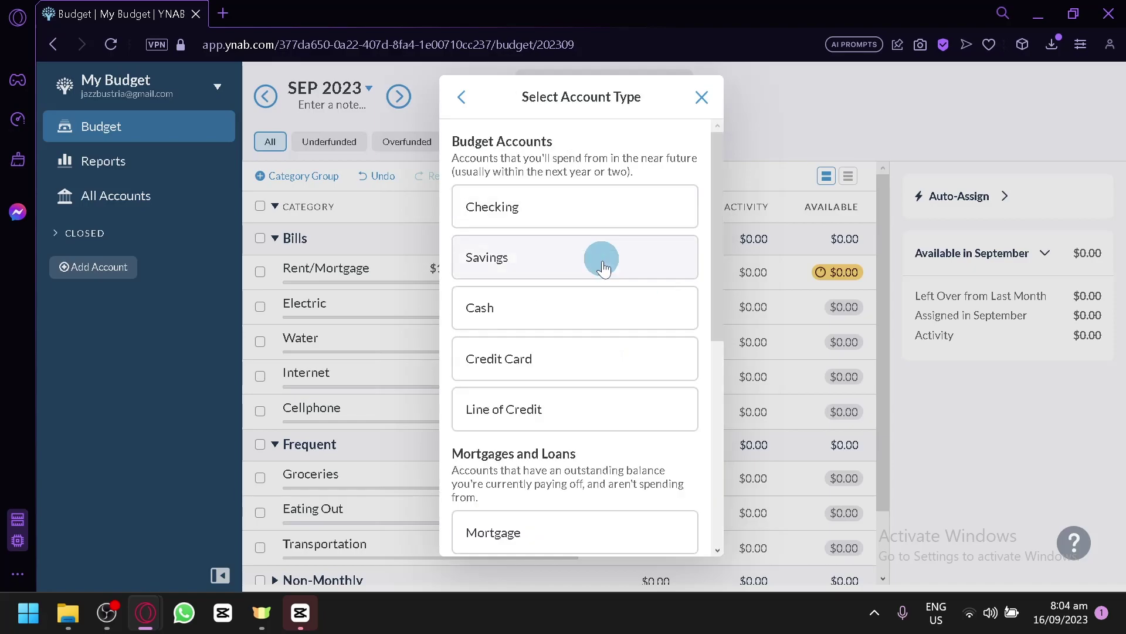
{"action": "scroll", "coordinate": [613, 410], "scroll_direction": "down", "scroll_amount": 6}
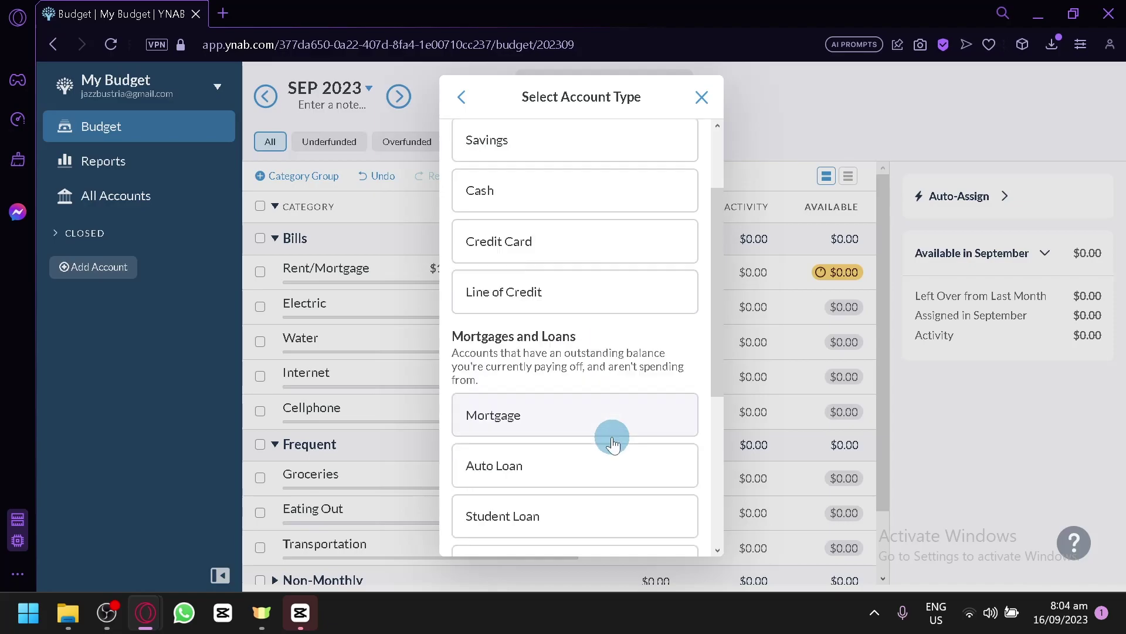
{"action": "scroll", "coordinate": [629, 323], "scroll_direction": "up", "scroll_amount": 2}
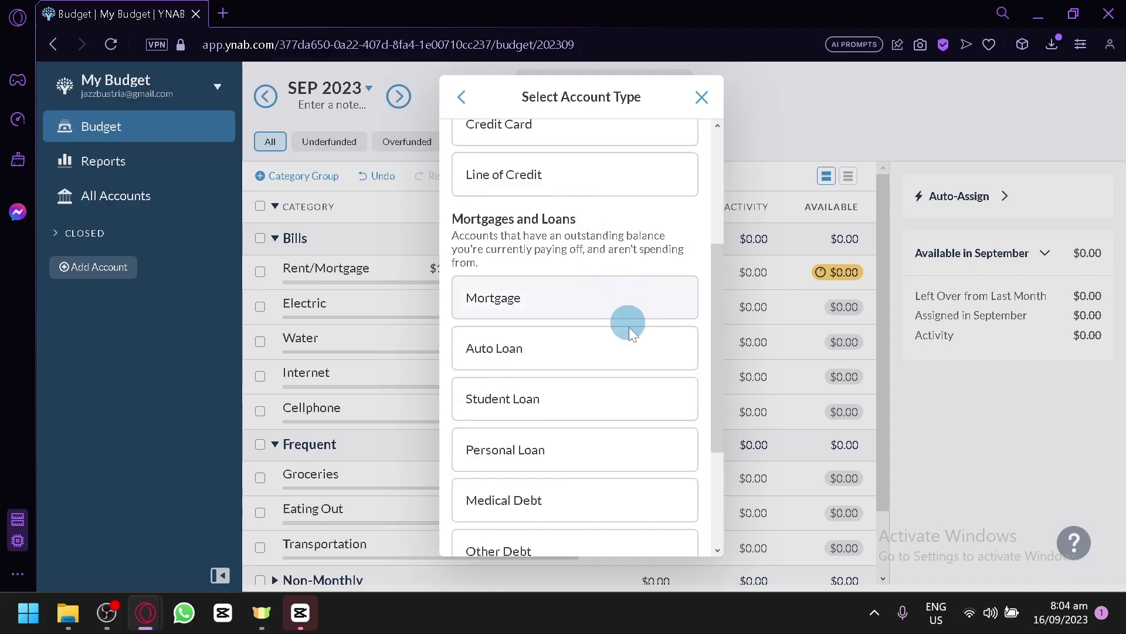
{"action": "scroll", "coordinate": [629, 370], "scroll_direction": "down", "scroll_amount": 2}
{"action": "scroll", "coordinate": [554, 363], "scroll_direction": "down", "scroll_amount": 1}
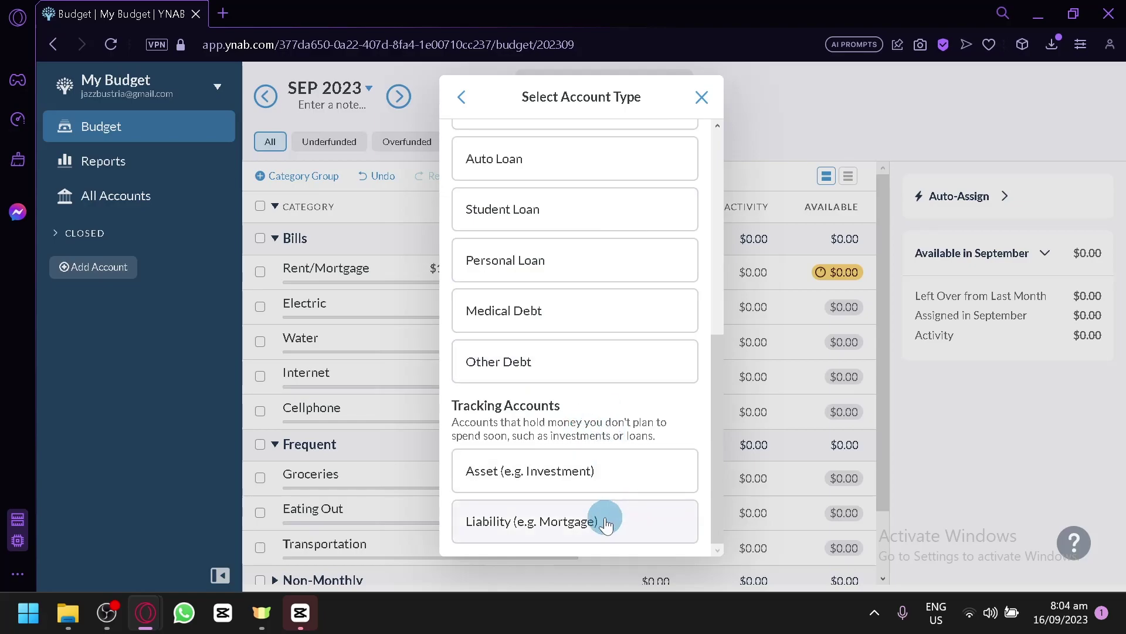
{"action": "scroll", "coordinate": [515, 399], "scroll_direction": "up", "scroll_amount": 4}
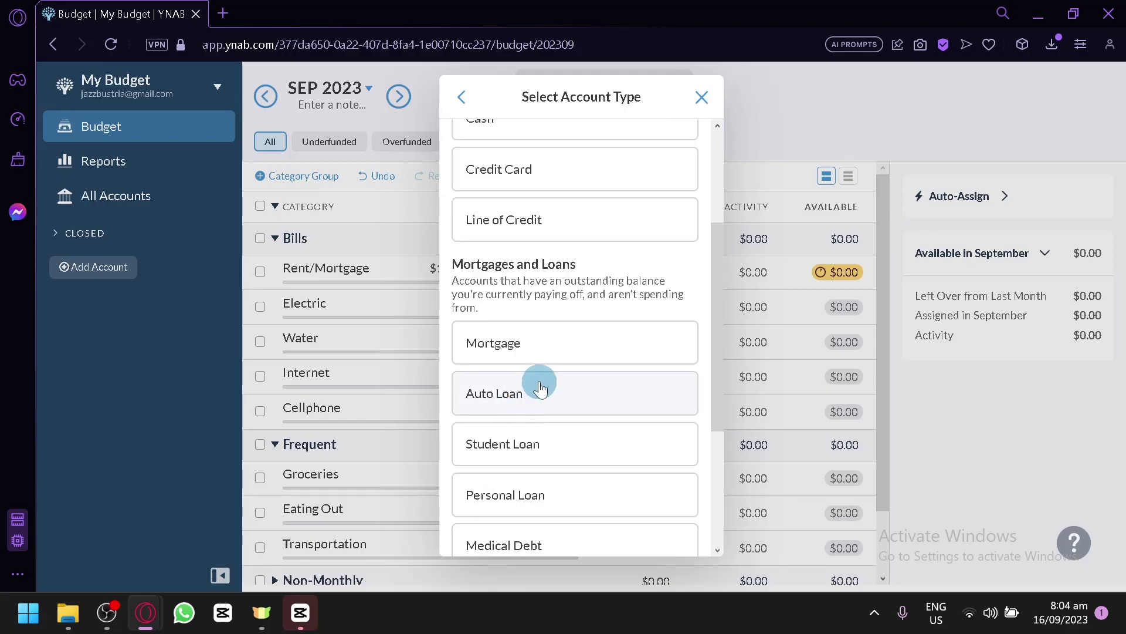
{"action": "scroll", "coordinate": [536, 382], "scroll_direction": "up", "scroll_amount": 3}
{"action": "left_click", "coordinate": [570, 311]}
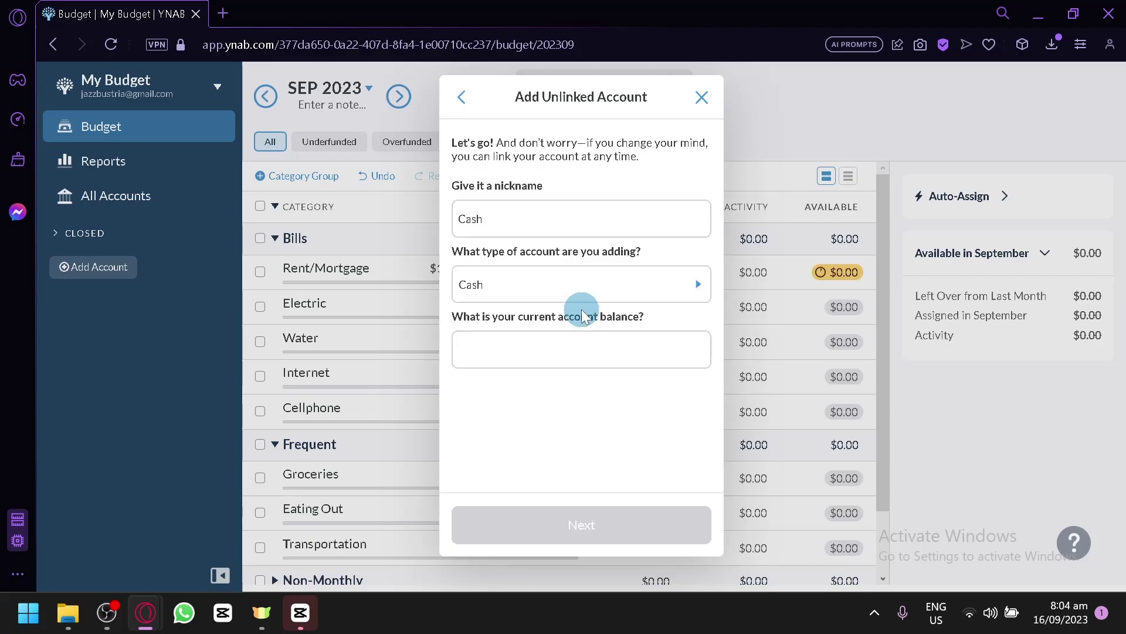
Enter a 100000 current balance and finish creating the Cash account
{"action": "left_click", "coordinate": [603, 362]}
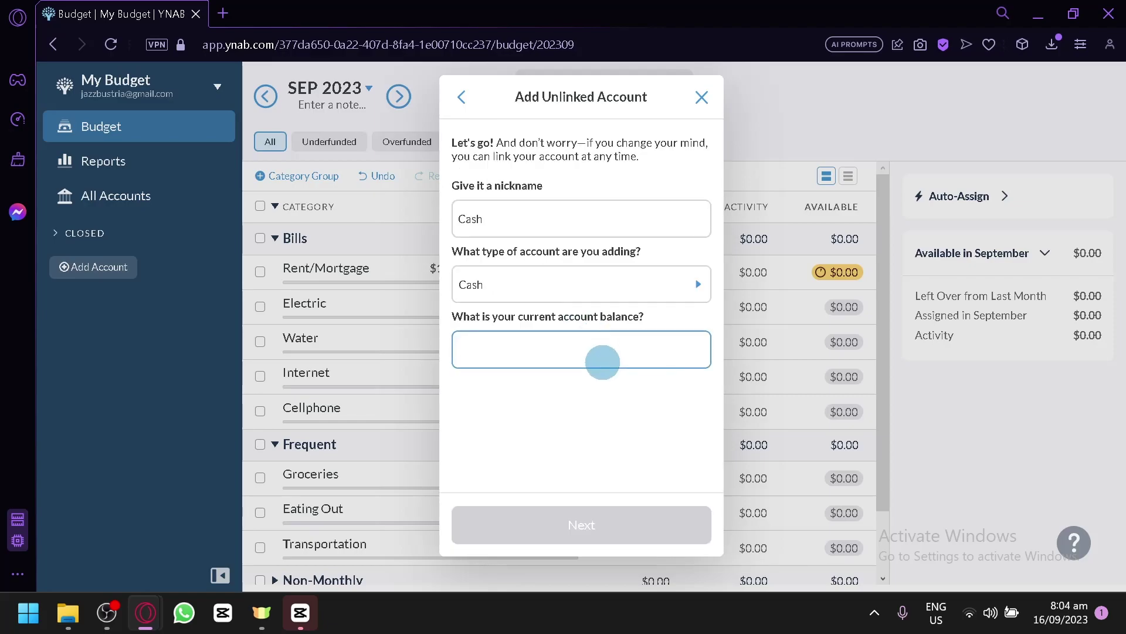
{"action": "type", "text": "1000"}
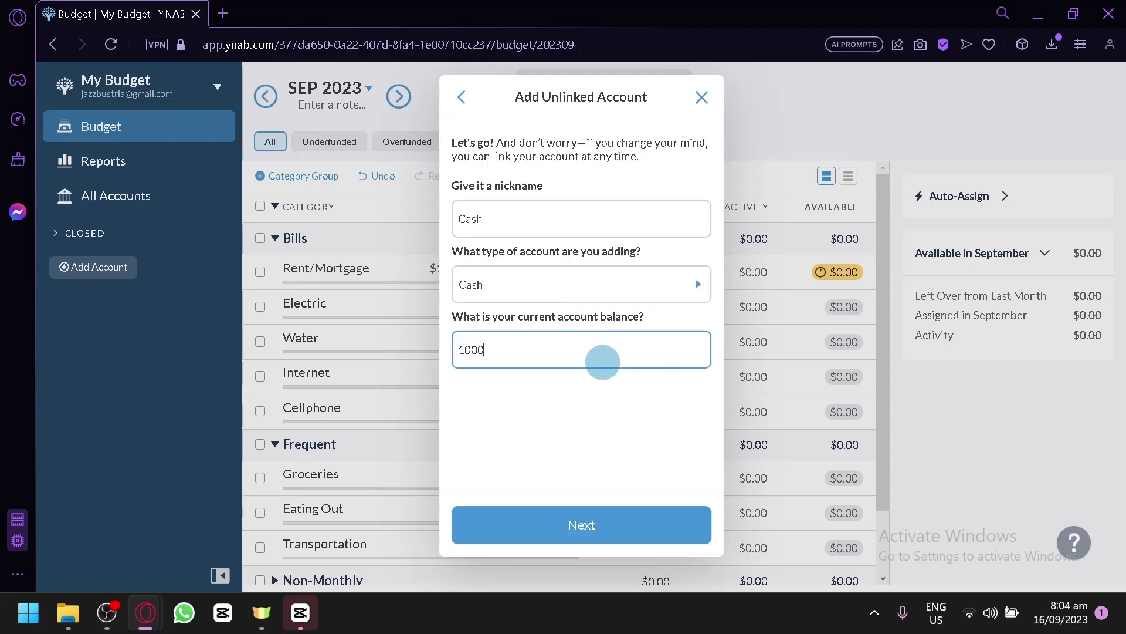
{"action": "type", "text": "00"}
{"action": "left_click", "coordinate": [616, 513]}
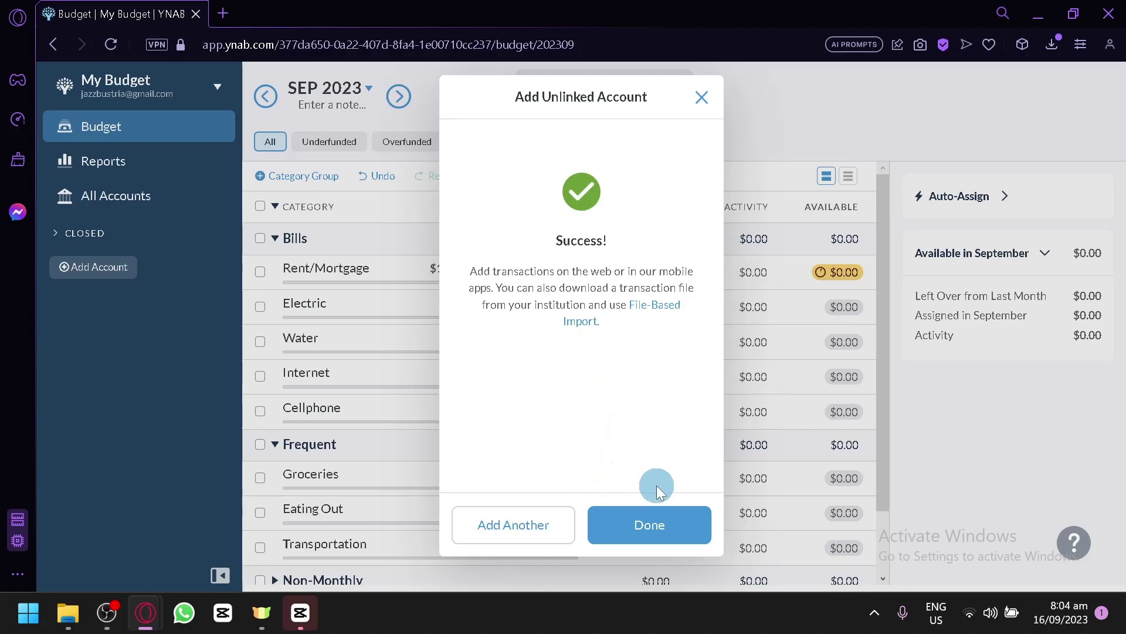
{"action": "left_click", "coordinate": [671, 514]}
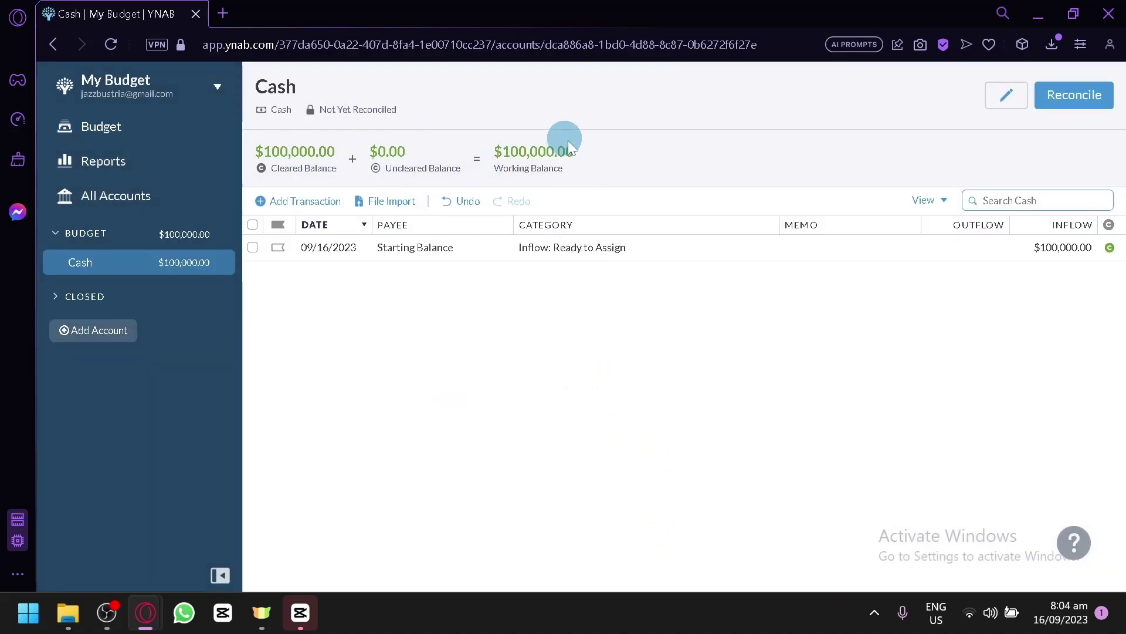
On the September budget, preview auto-assigning last month's amounts without applying it
{"action": "left_click", "coordinate": [170, 125]}
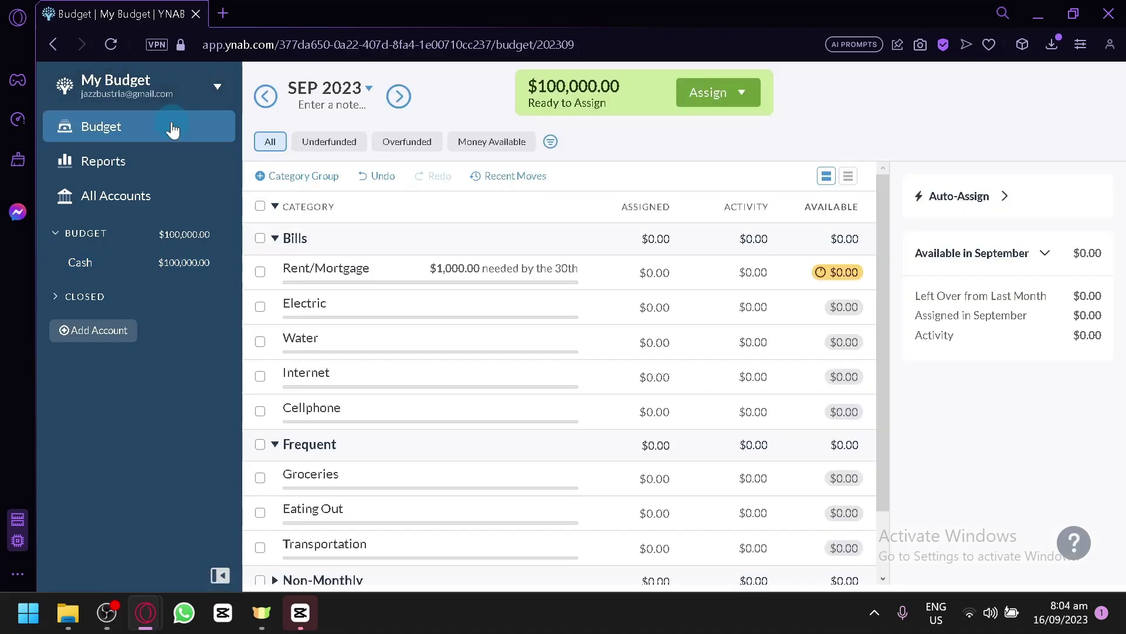
{"action": "left_click", "coordinate": [684, 85]}
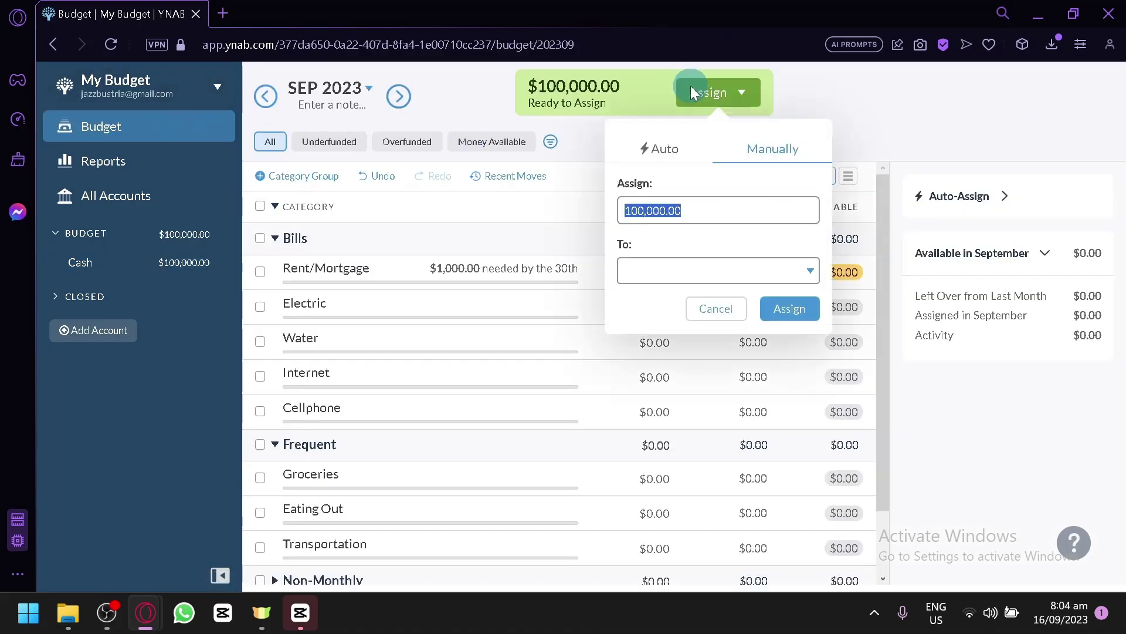
{"action": "left_click", "coordinate": [698, 149]}
{"action": "left_click", "coordinate": [742, 223]}
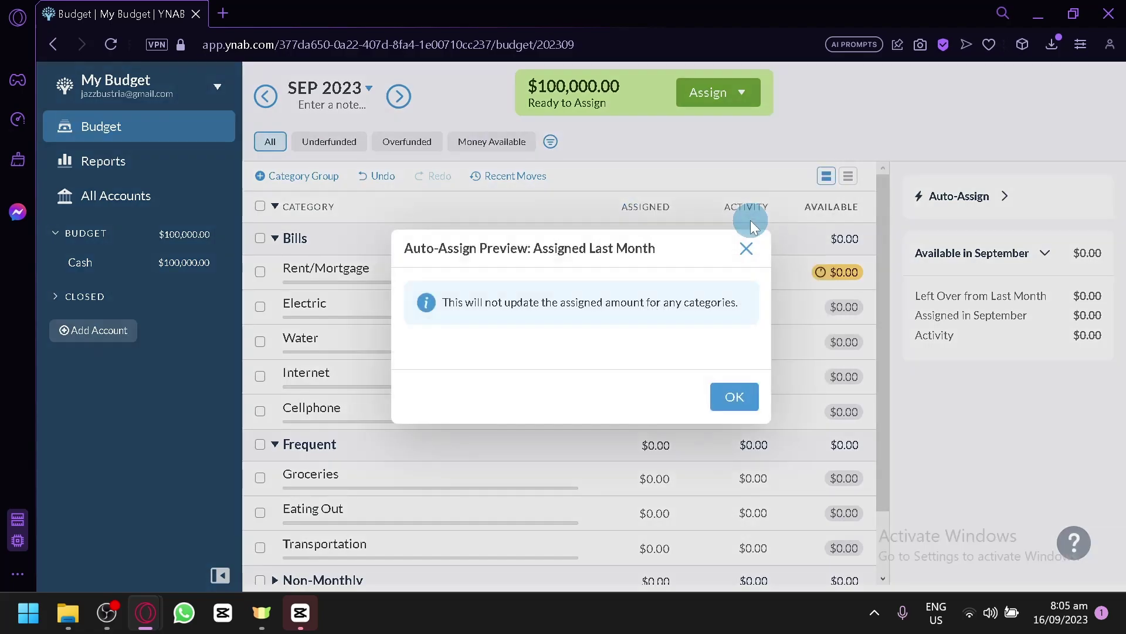
{"action": "left_click", "coordinate": [746, 248]}
Assign $1,000 each to Rent/Mortgage and Electric
{"action": "left_click", "coordinate": [657, 272]}
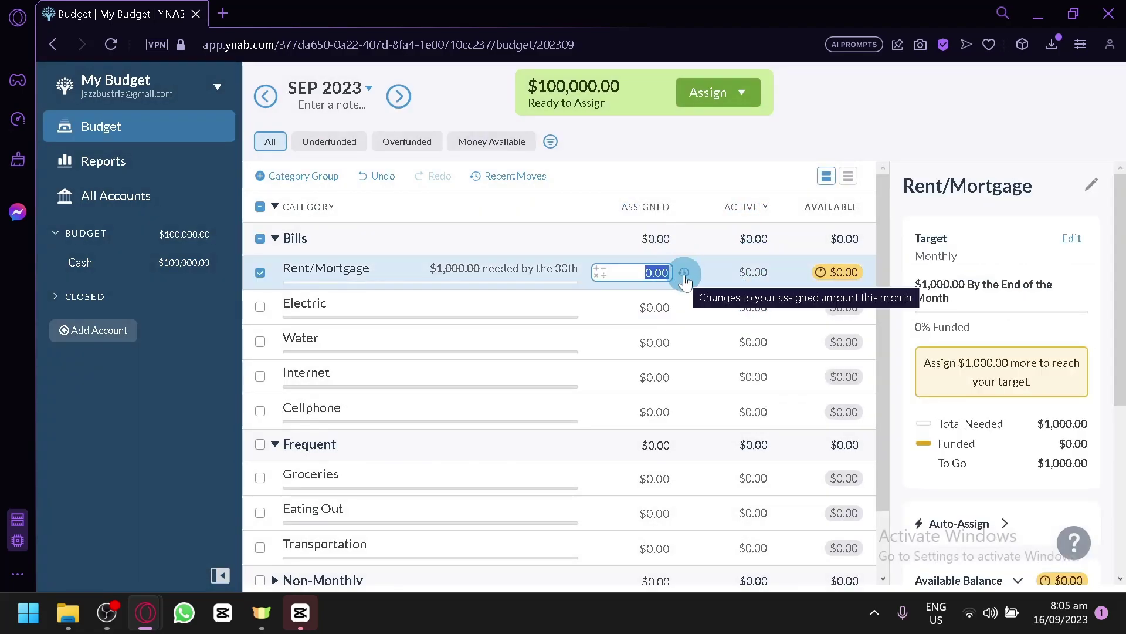
{"action": "type", "text": "10"}
{"action": "key", "text": "Return"}
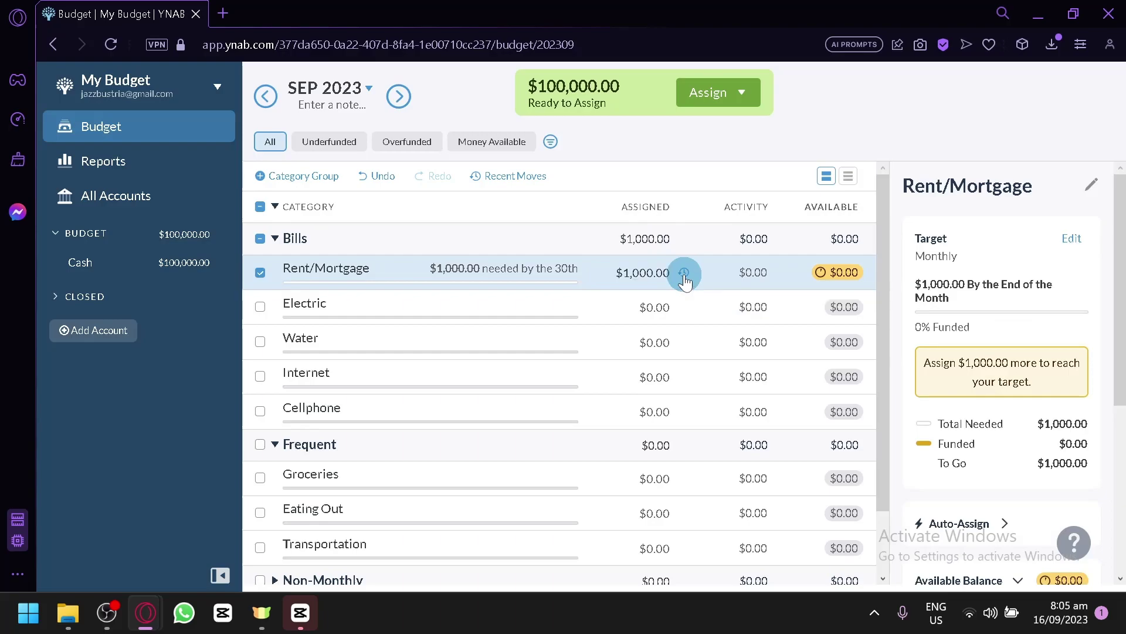
{"action": "left_click", "coordinate": [654, 305]}
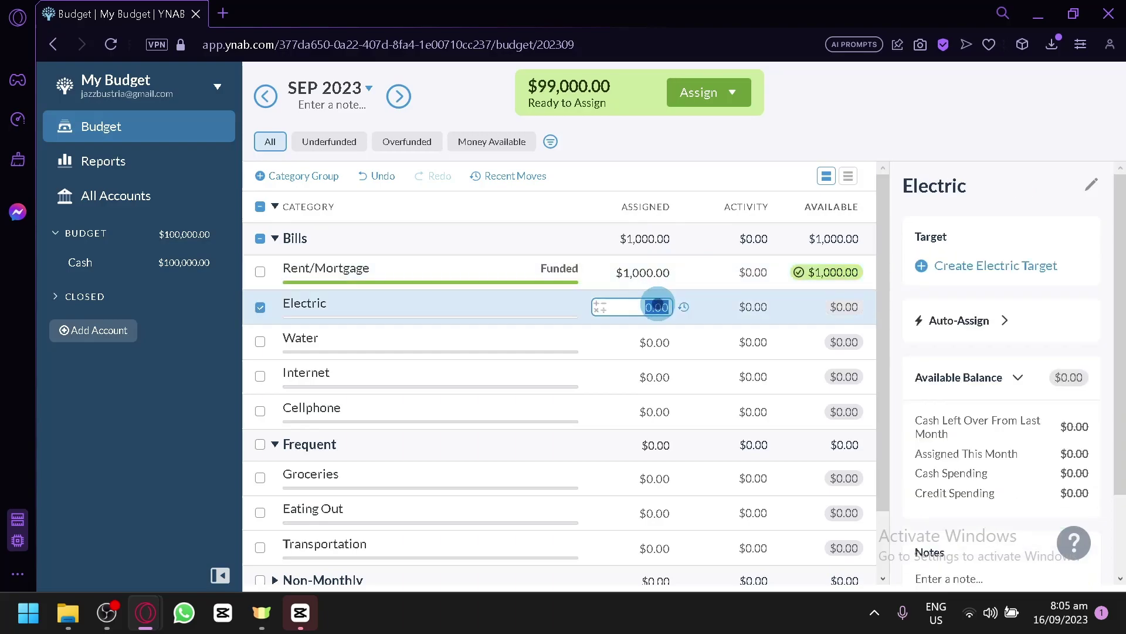
{"action": "type", "text": "1,000"}
{"action": "key", "text": "Return"}
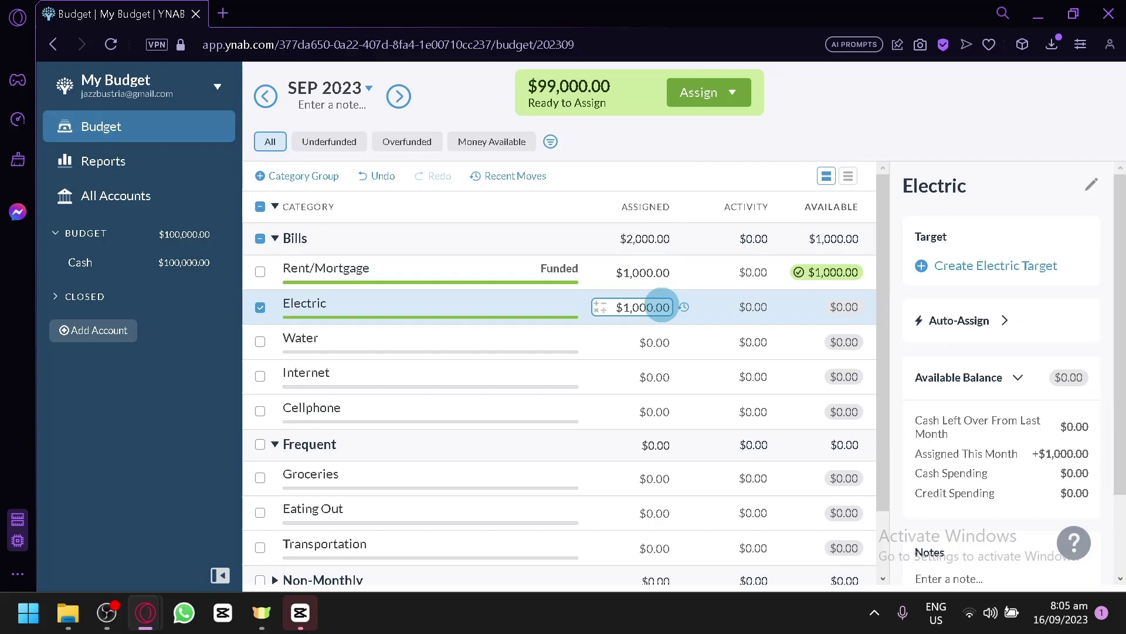
Assign $500 to Groceries
{"action": "scroll", "coordinate": [660, 353], "scroll_direction": "down", "scroll_amount": 1}
{"action": "left_click", "coordinate": [664, 405]}
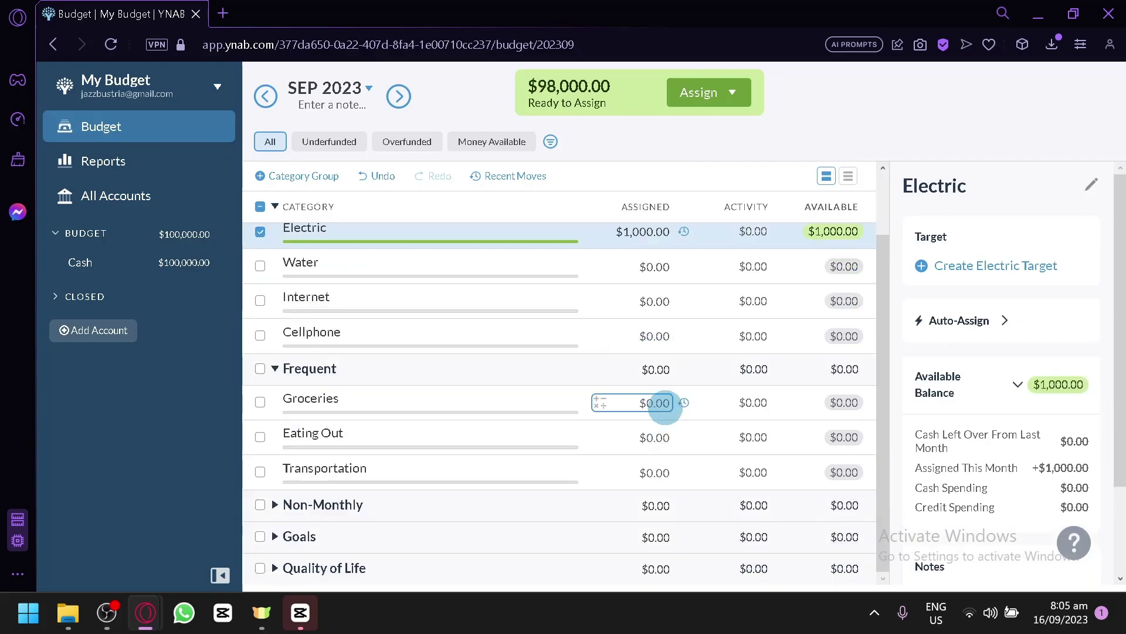
{"action": "left_click", "coordinate": [665, 405]}
{"action": "type", "text": "500"}
{"action": "key", "text": "Return"}
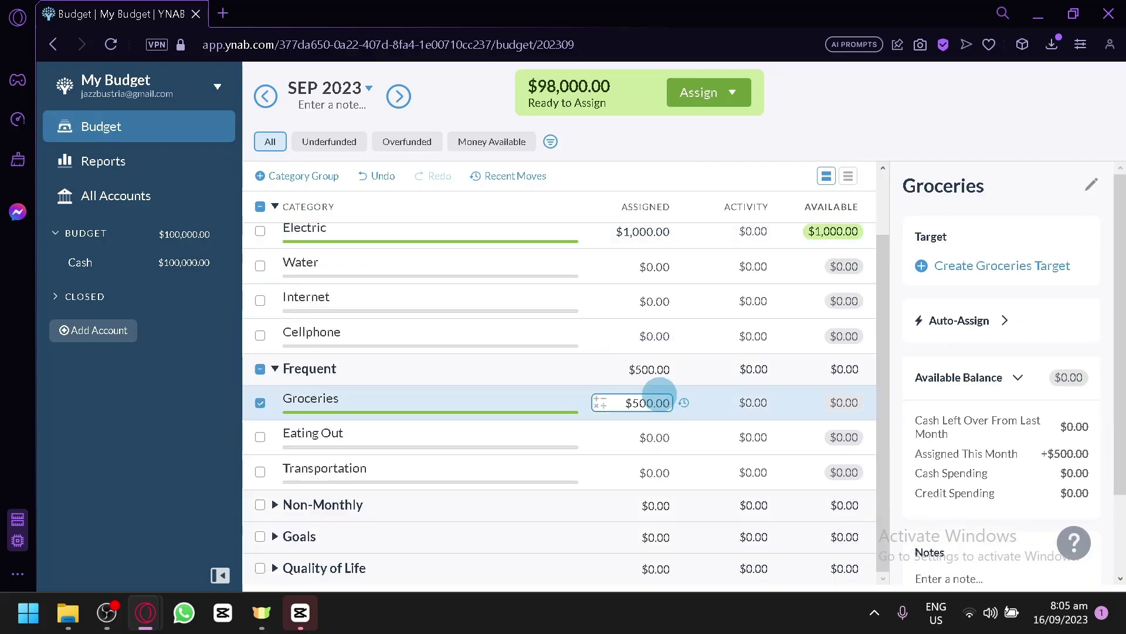
{"action": "scroll", "coordinate": [807, 319], "scroll_direction": "up", "scroll_amount": 1}
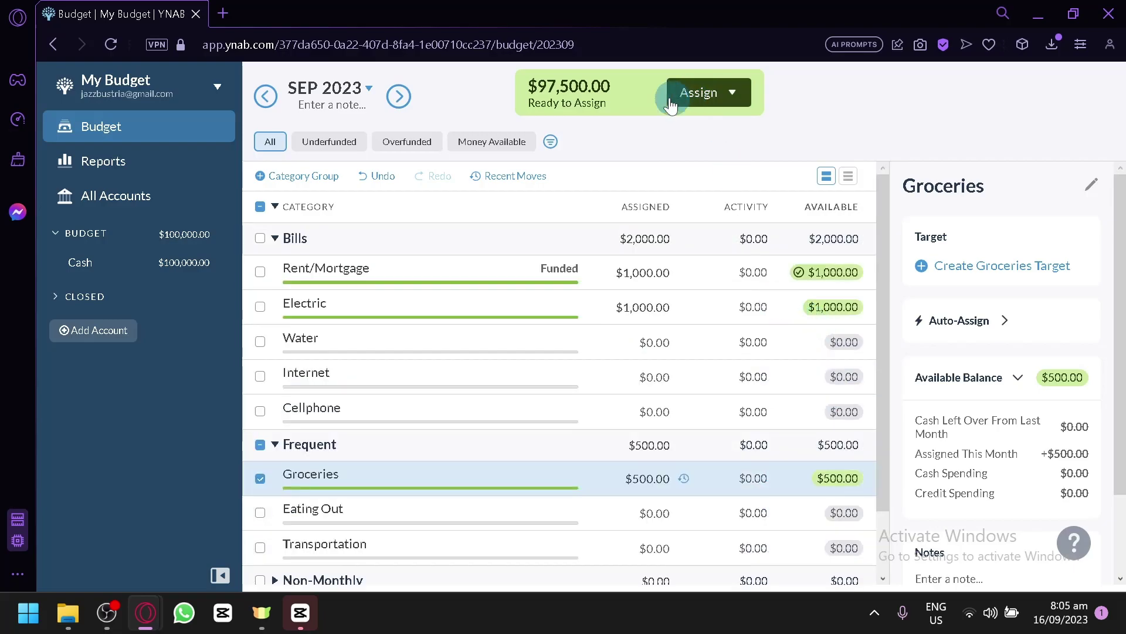
Create an unlinked Asset-type account nicknamed 'asset' with a $50,000 balance
{"action": "left_click", "coordinate": [90, 326]}
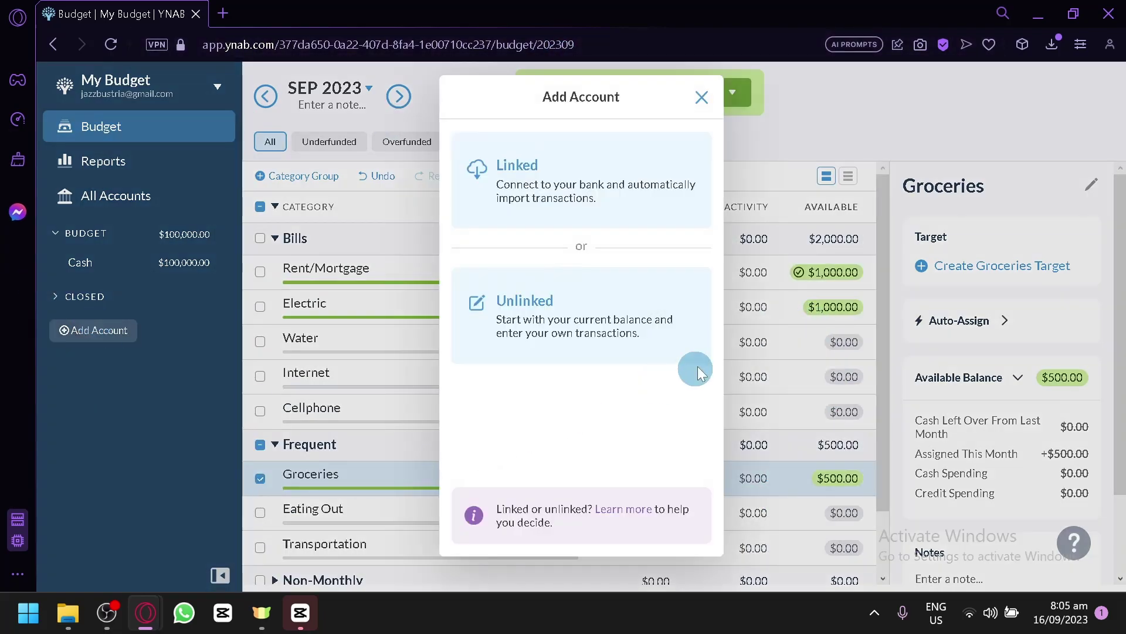
{"action": "left_click", "coordinate": [650, 337]}
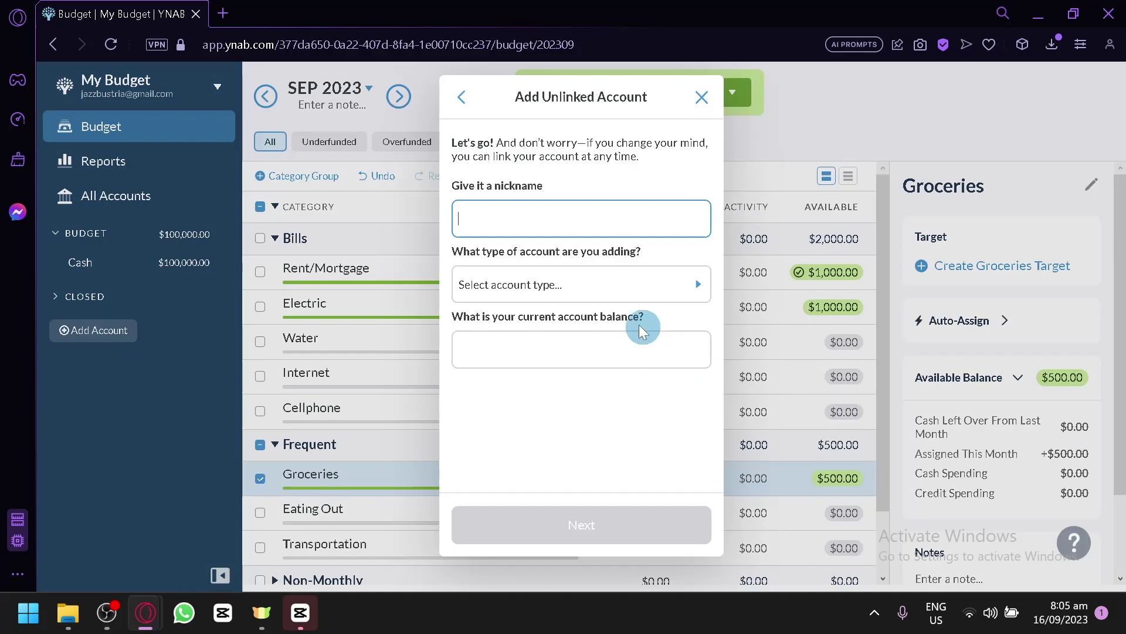
{"action": "left_click", "coordinate": [616, 289]}
{"action": "scroll", "coordinate": [596, 402], "scroll_direction": "down", "scroll_amount": 5}
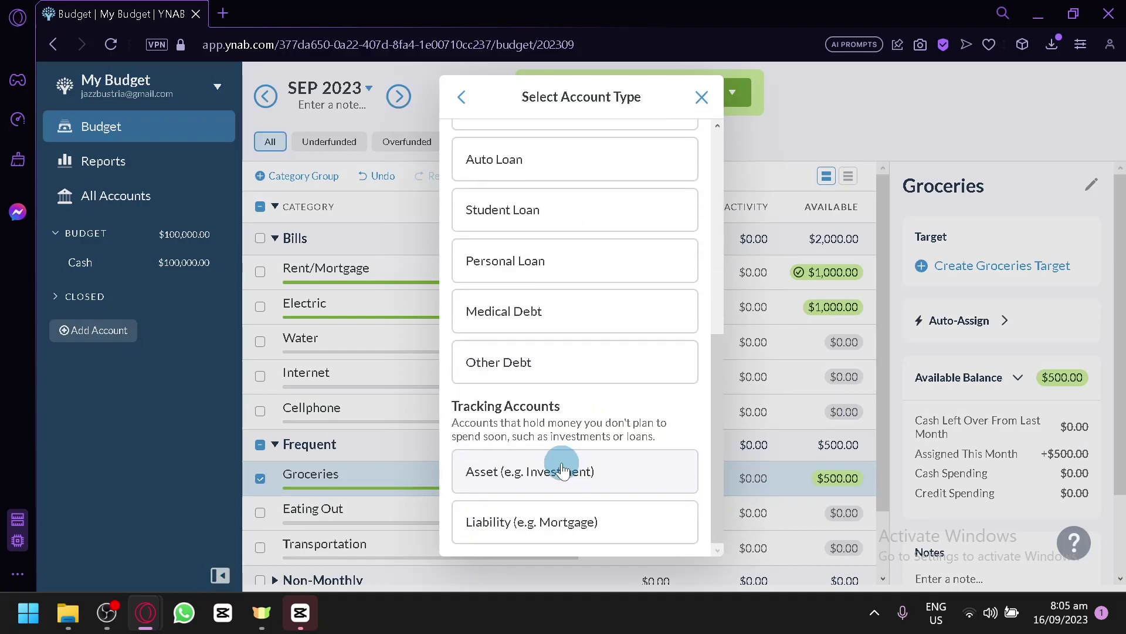
{"action": "left_click", "coordinate": [568, 467]}
{"action": "left_click", "coordinate": [581, 227]}
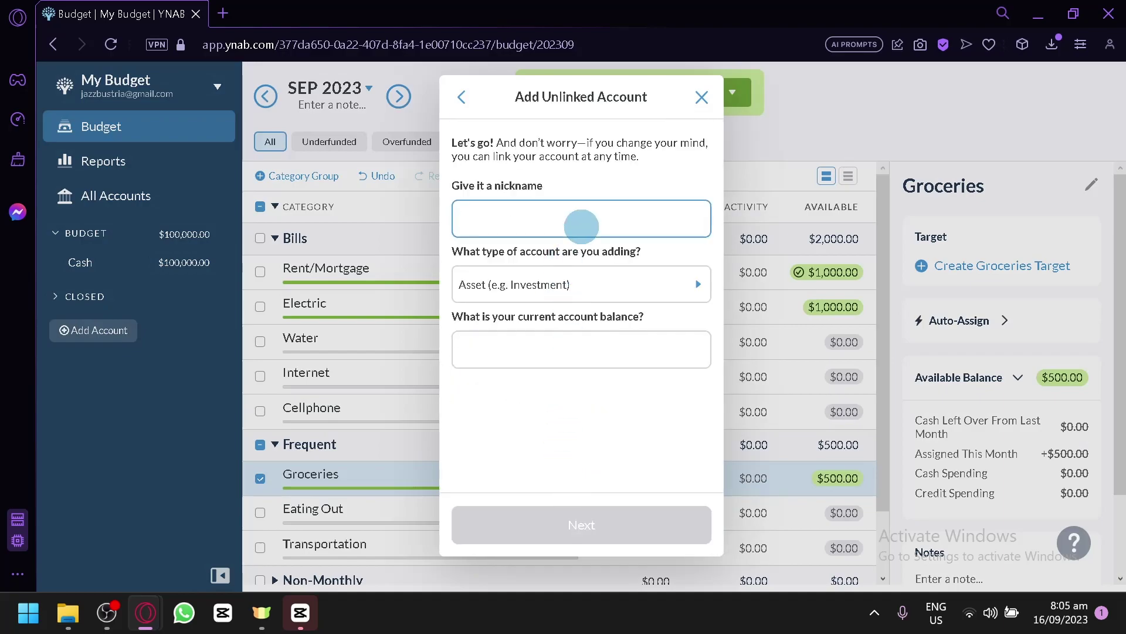
{"action": "type", "text": "asset"}
{"action": "left_click", "coordinate": [610, 359]}
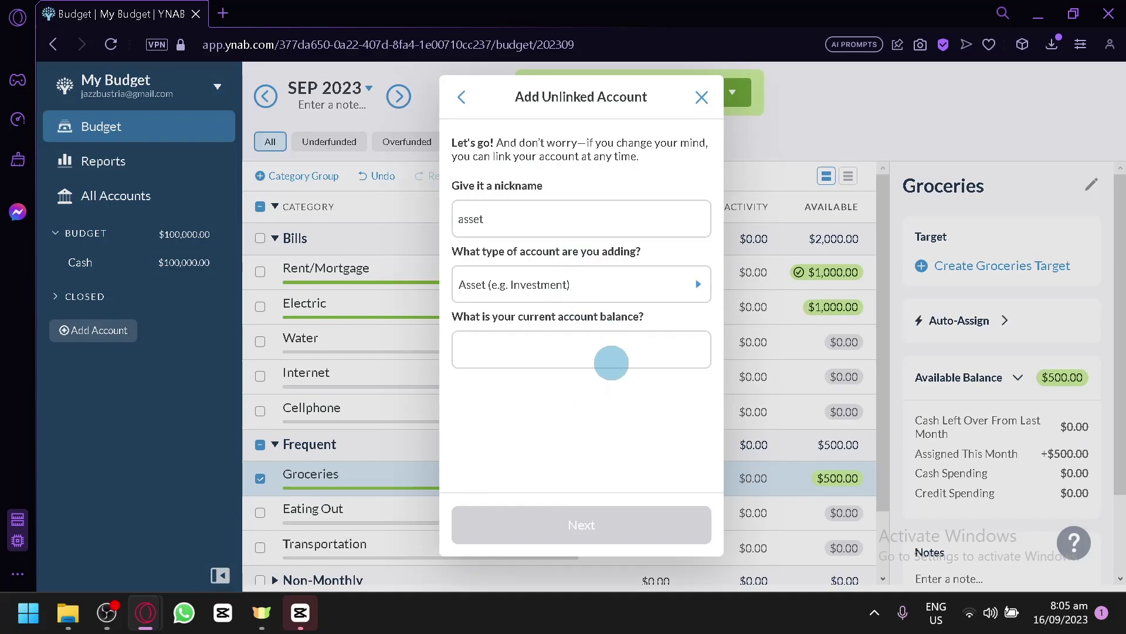
{"action": "type", "text": "50000"}
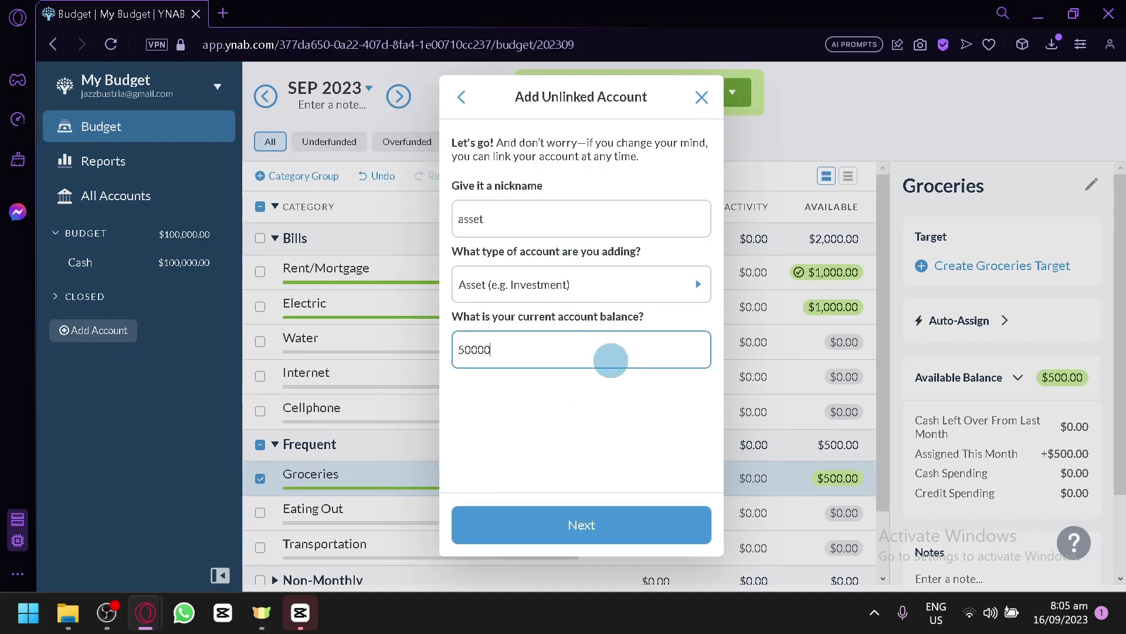
{"action": "left_click", "coordinate": [640, 512]}
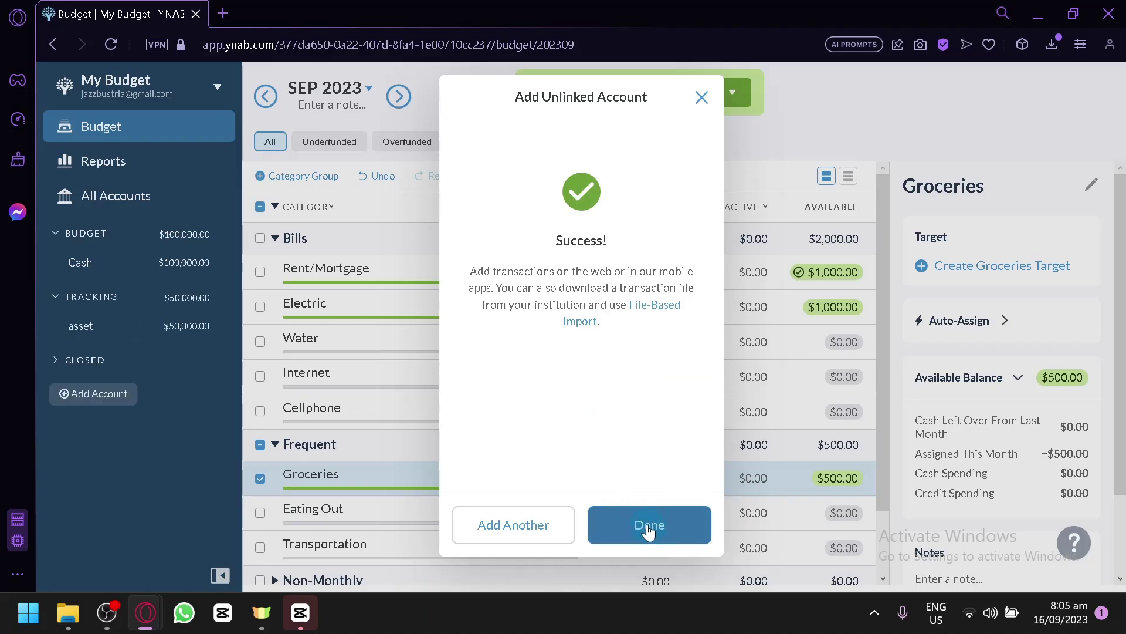
{"action": "left_click", "coordinate": [648, 531]}
Expand the Tracking group, then open and dismiss the asset account's reconcile prompt
{"action": "left_click", "coordinate": [54, 296]}
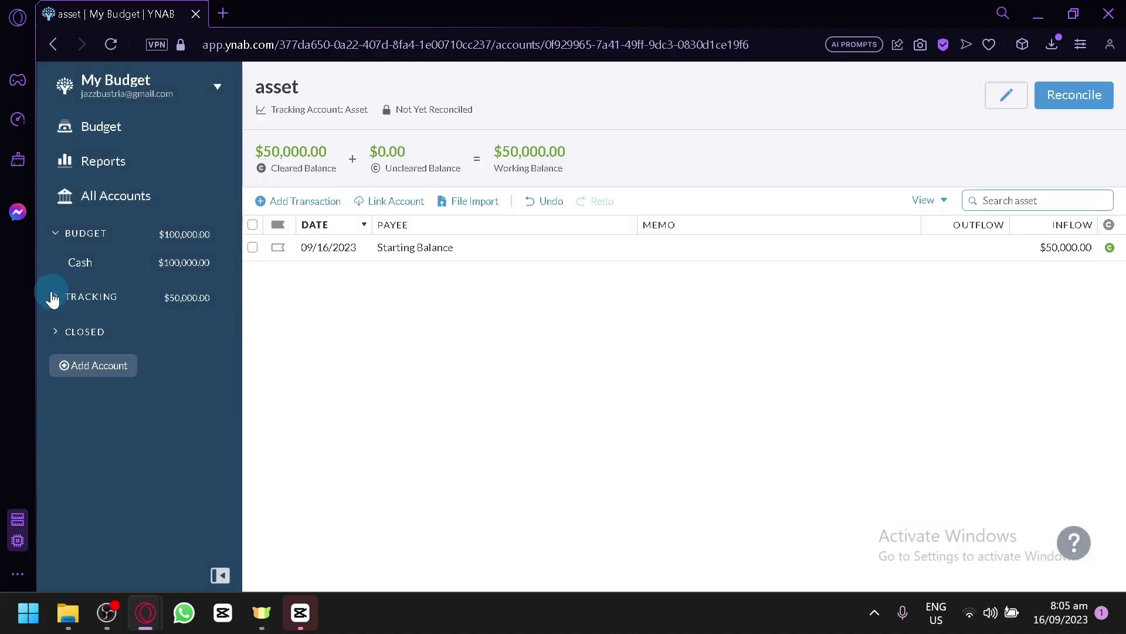
{"action": "left_click", "coordinate": [54, 297]}
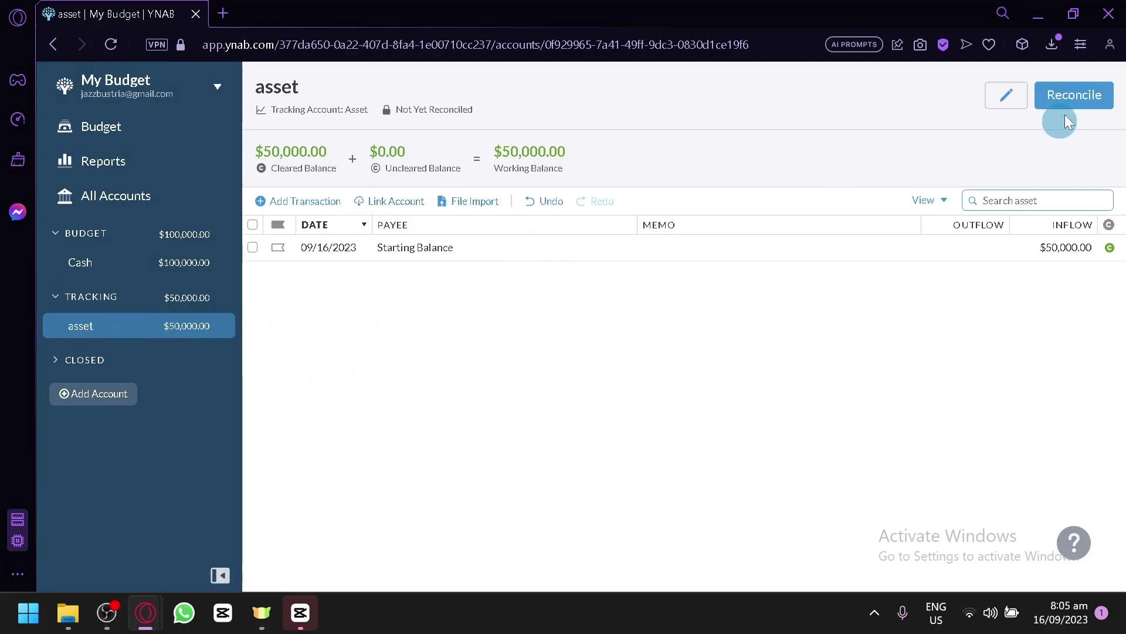
{"action": "left_click", "coordinate": [1079, 98]}
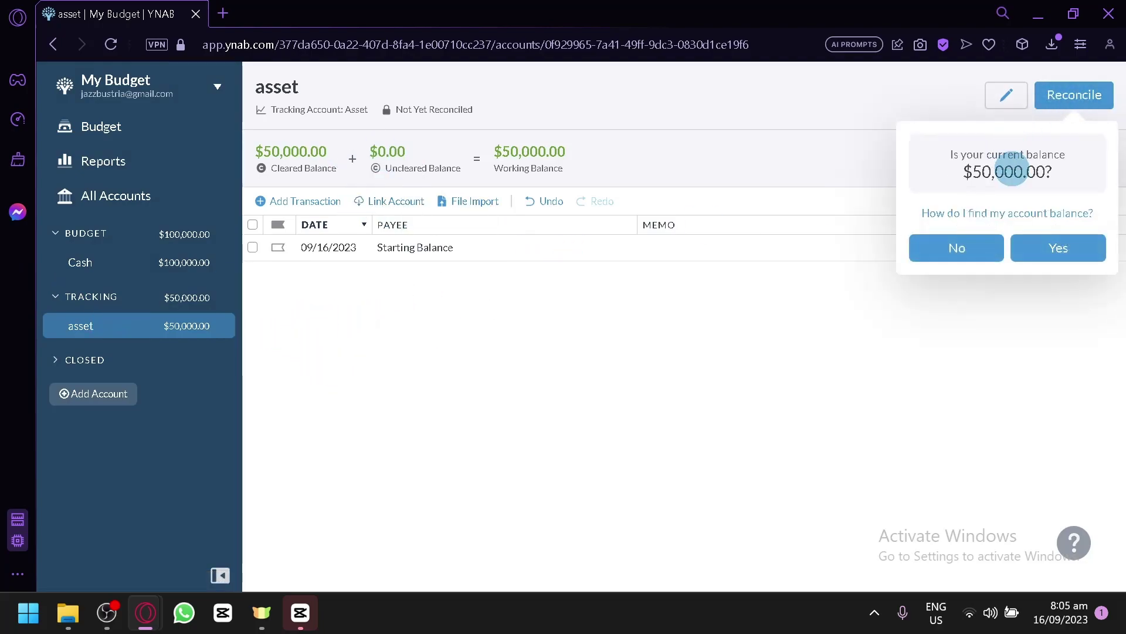
{"action": "left_click", "coordinate": [943, 354]}
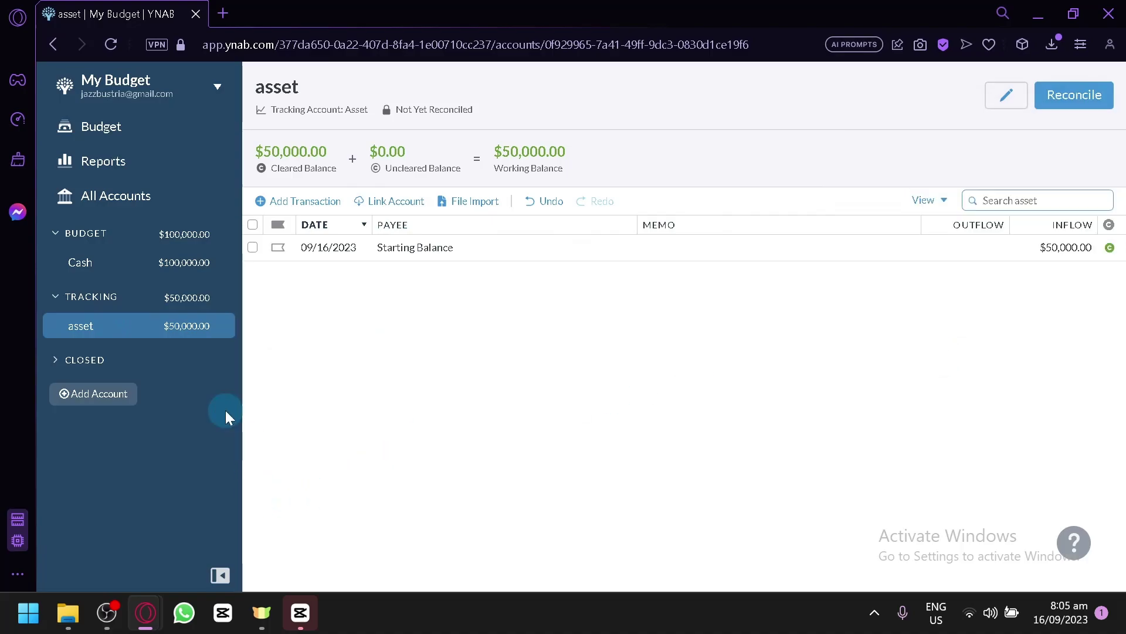
Return to the September budget and collapse the Tracking and Budget account groups
{"action": "left_click", "coordinate": [122, 141]}
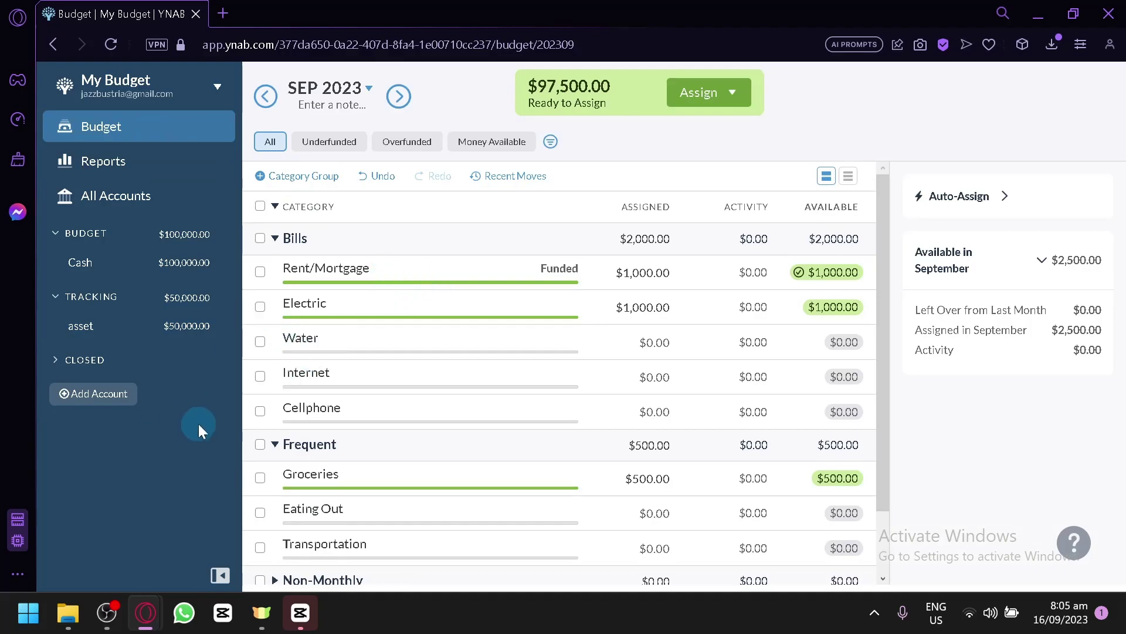
{"action": "left_click", "coordinate": [56, 298]}
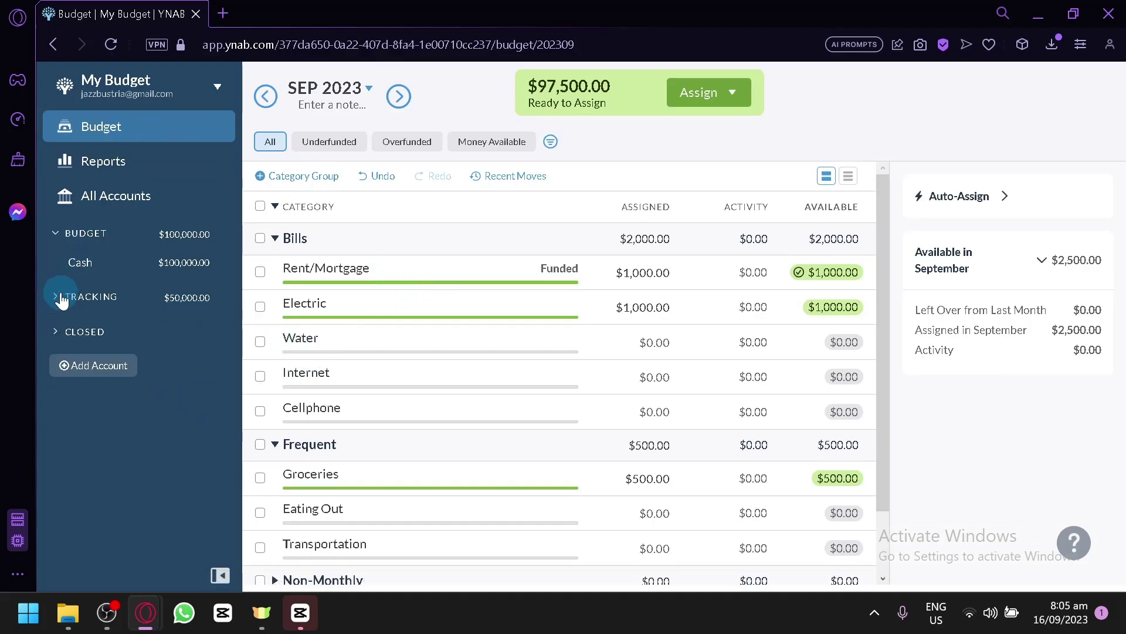
{"action": "left_click", "coordinate": [55, 236]}
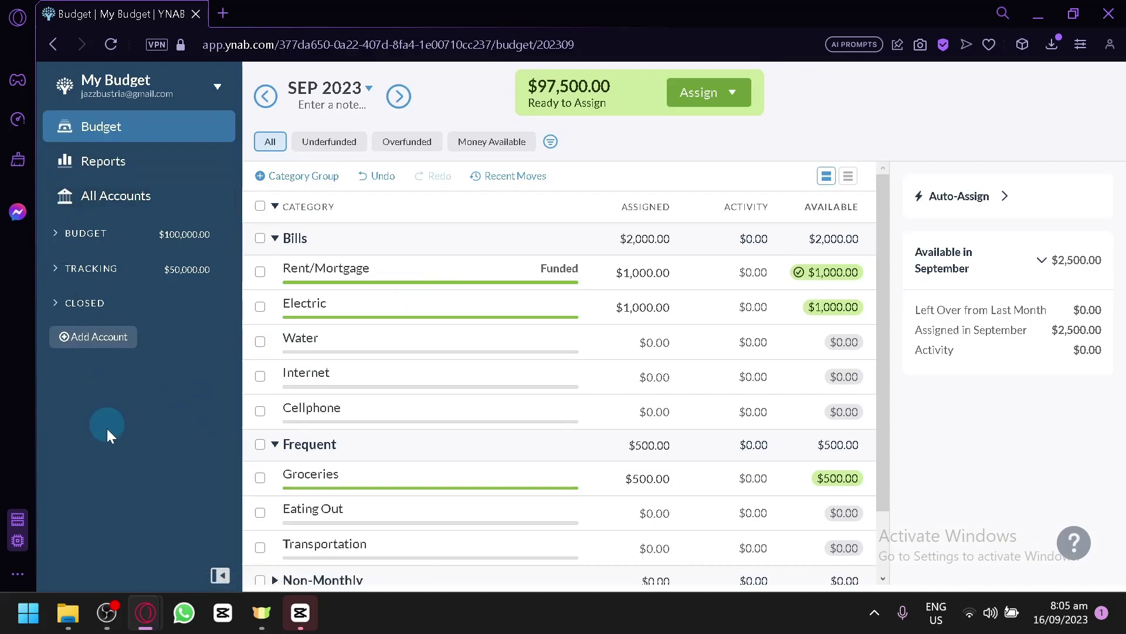